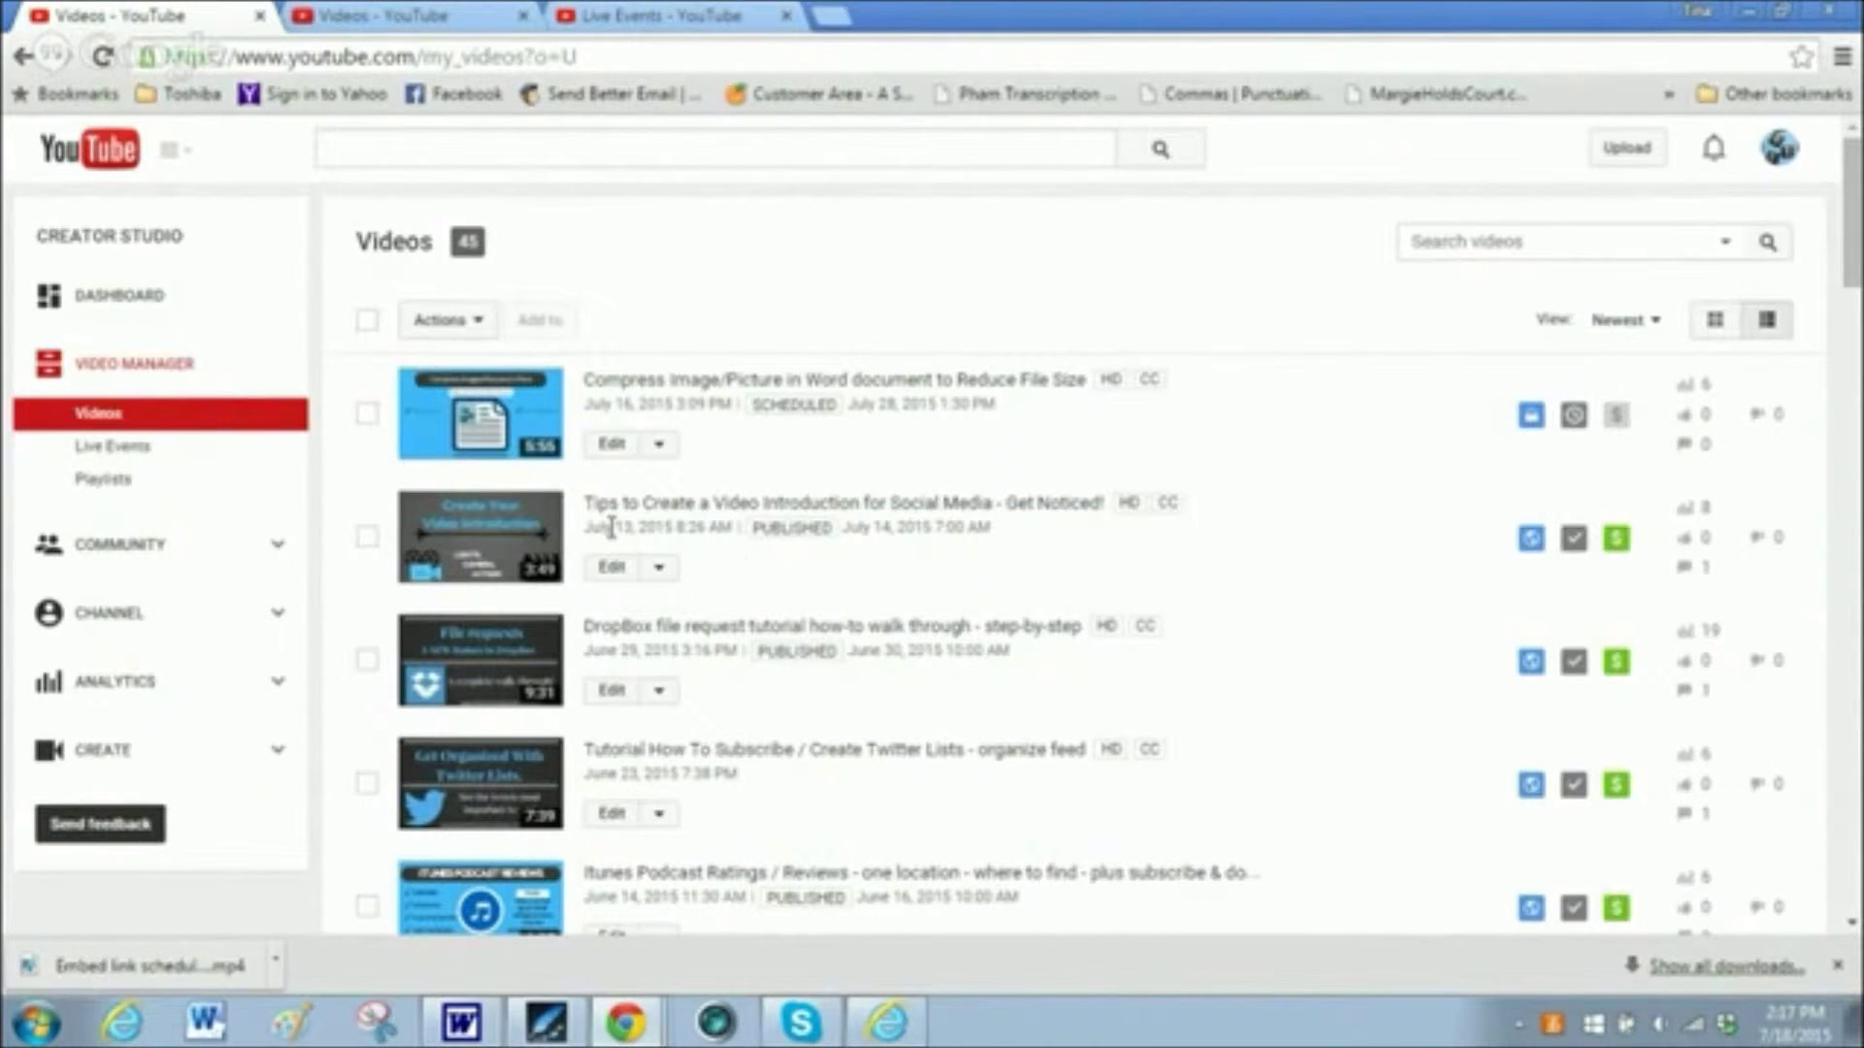
- From the Videos list, open the watch page of 'Compress Image/Picture in Word document to Reduce File Size'
{"action": "left_click", "coordinate": [701, 390]}
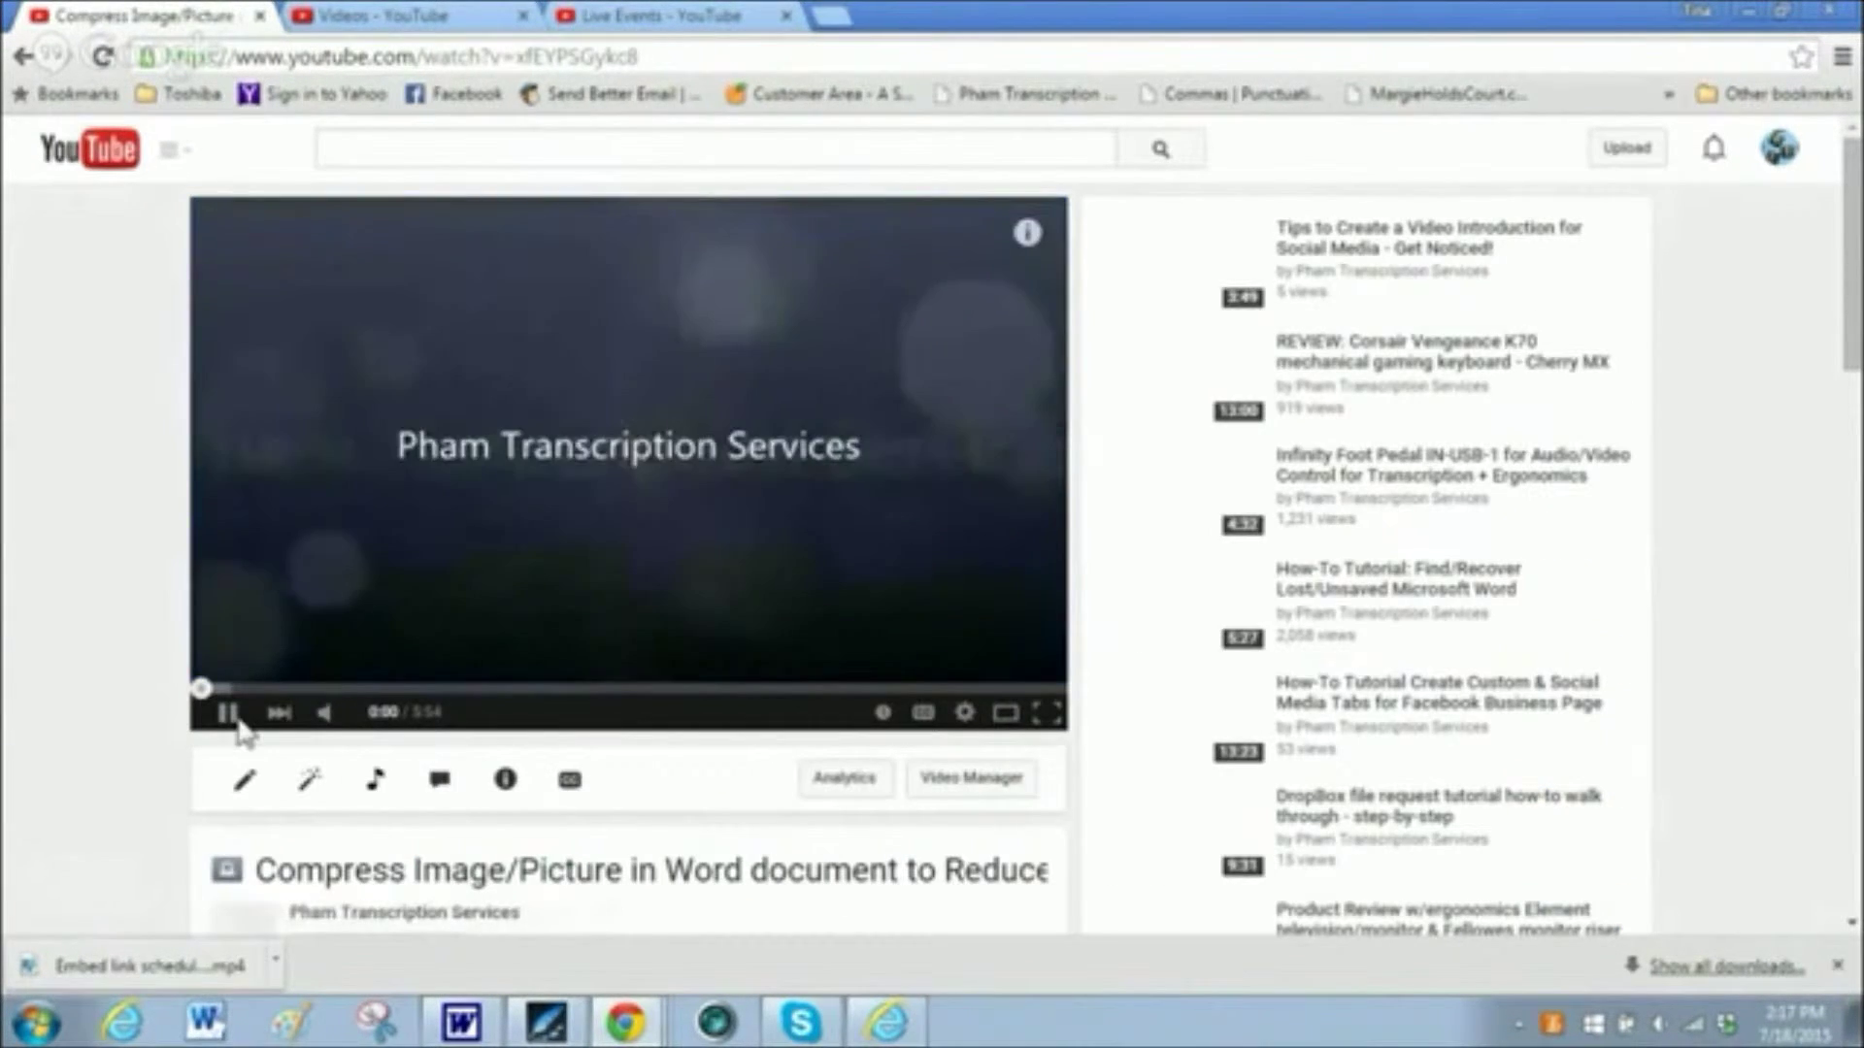
- Pause the Compress Image video, look over its page, and return to Video Manager
{"action": "left_click", "coordinate": [282, 618]}
{"action": "scroll", "coordinate": [304, 603], "scroll_direction": "down", "scroll_amount": 2}
{"action": "scroll", "coordinate": [305, 604], "scroll_direction": "down", "scroll_amount": 2}
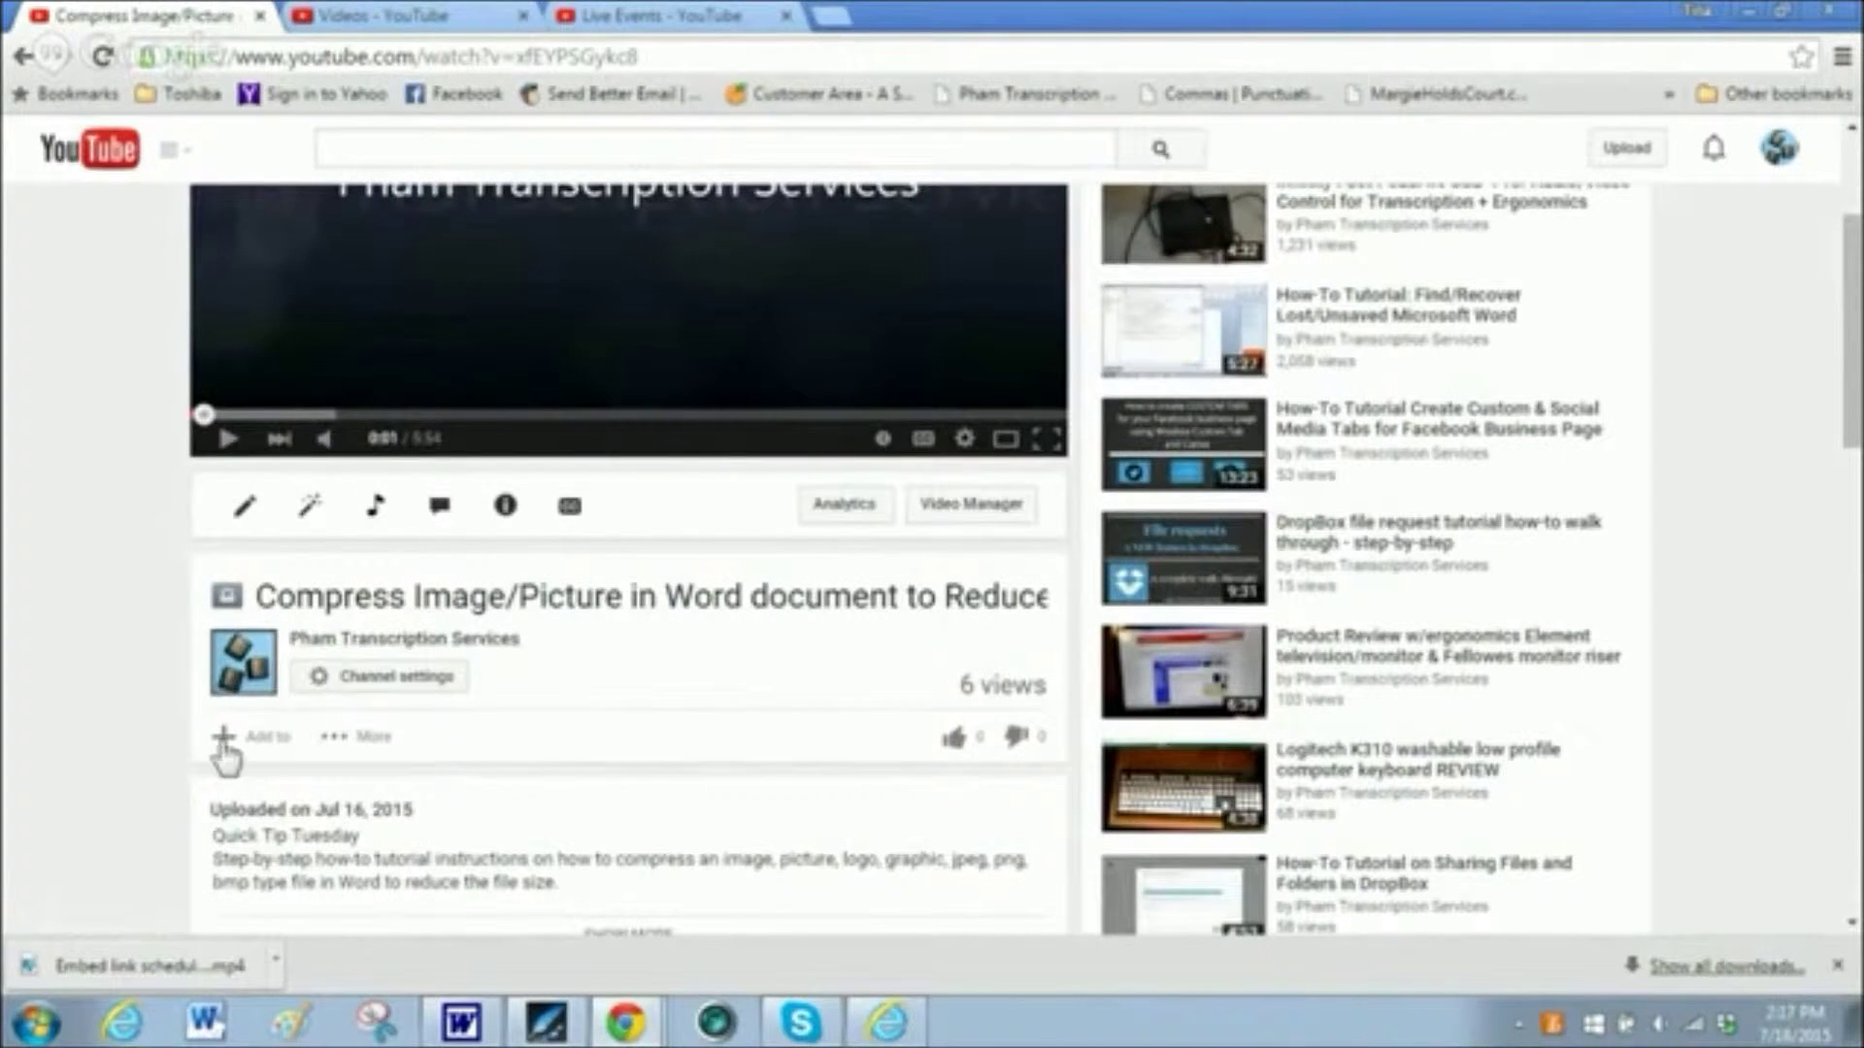
{"action": "left_click", "coordinate": [393, 22]}
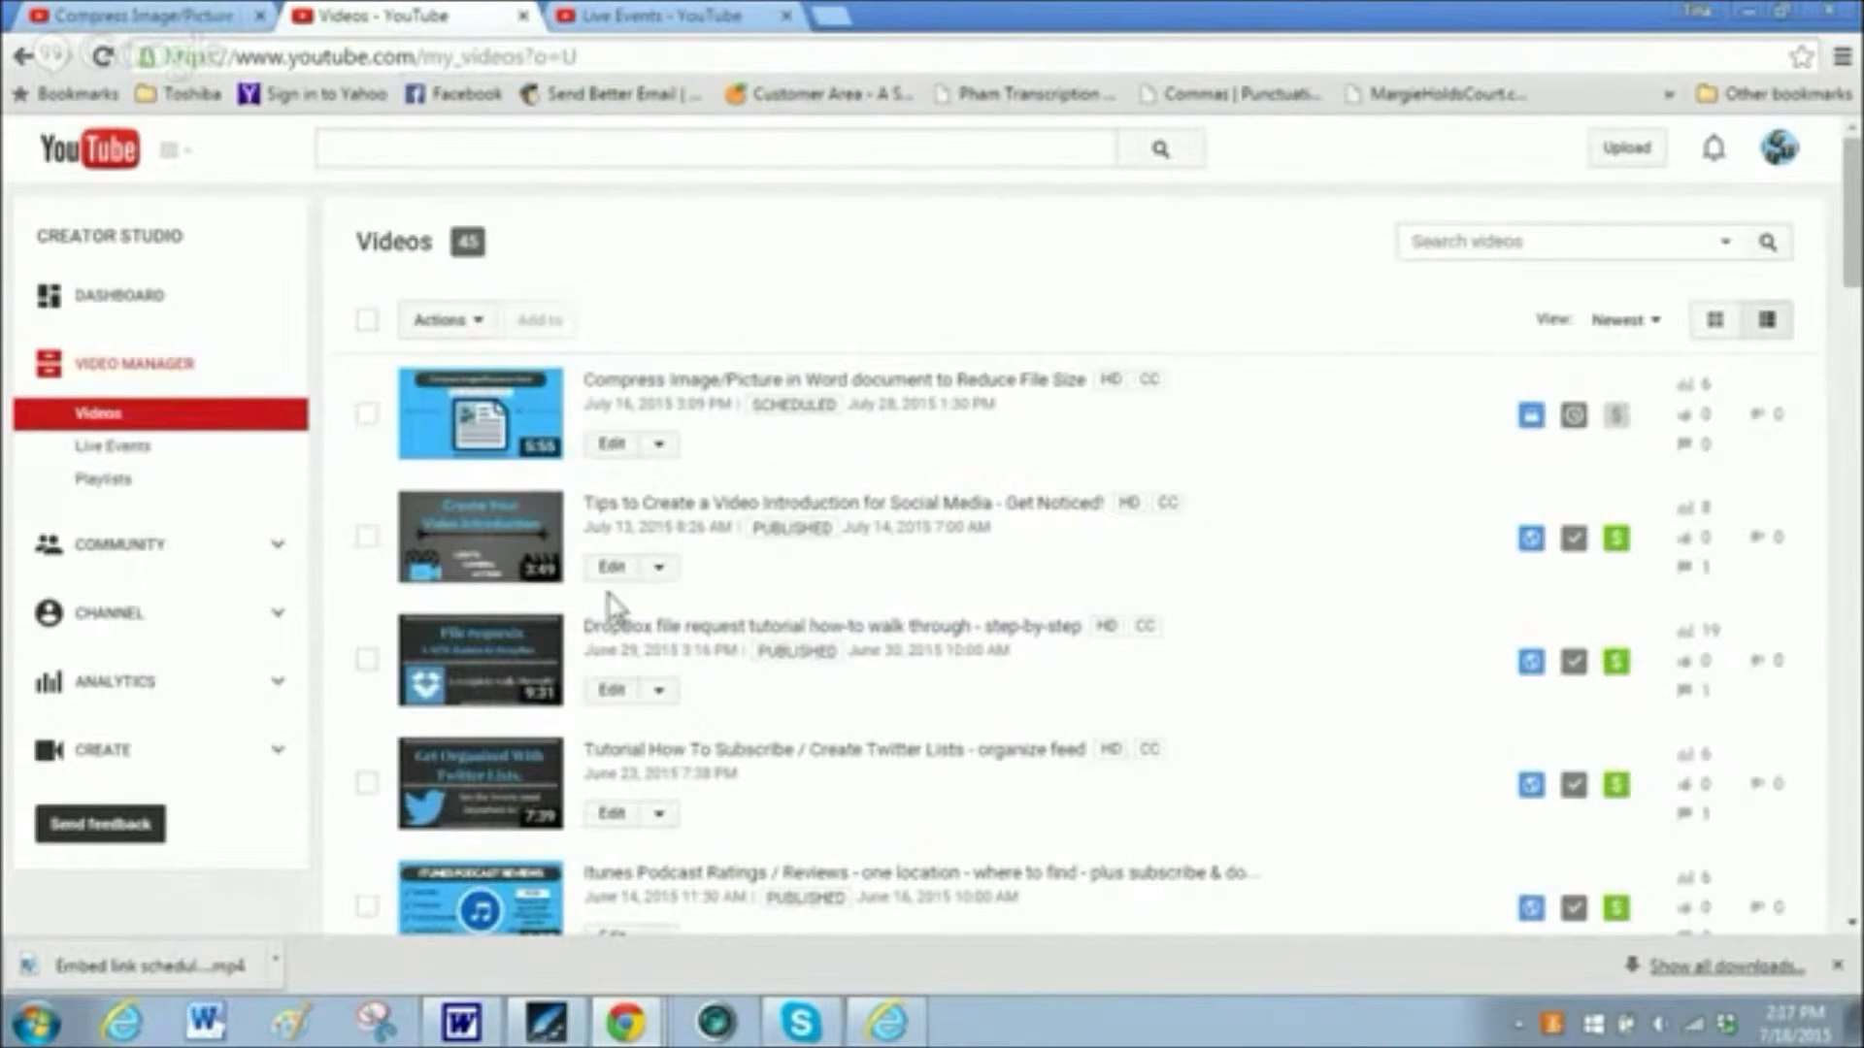
- Open and pause the Tips to Create a Video Introduction video, then show its 560×315 embed code
{"action": "left_click", "coordinate": [667, 514]}
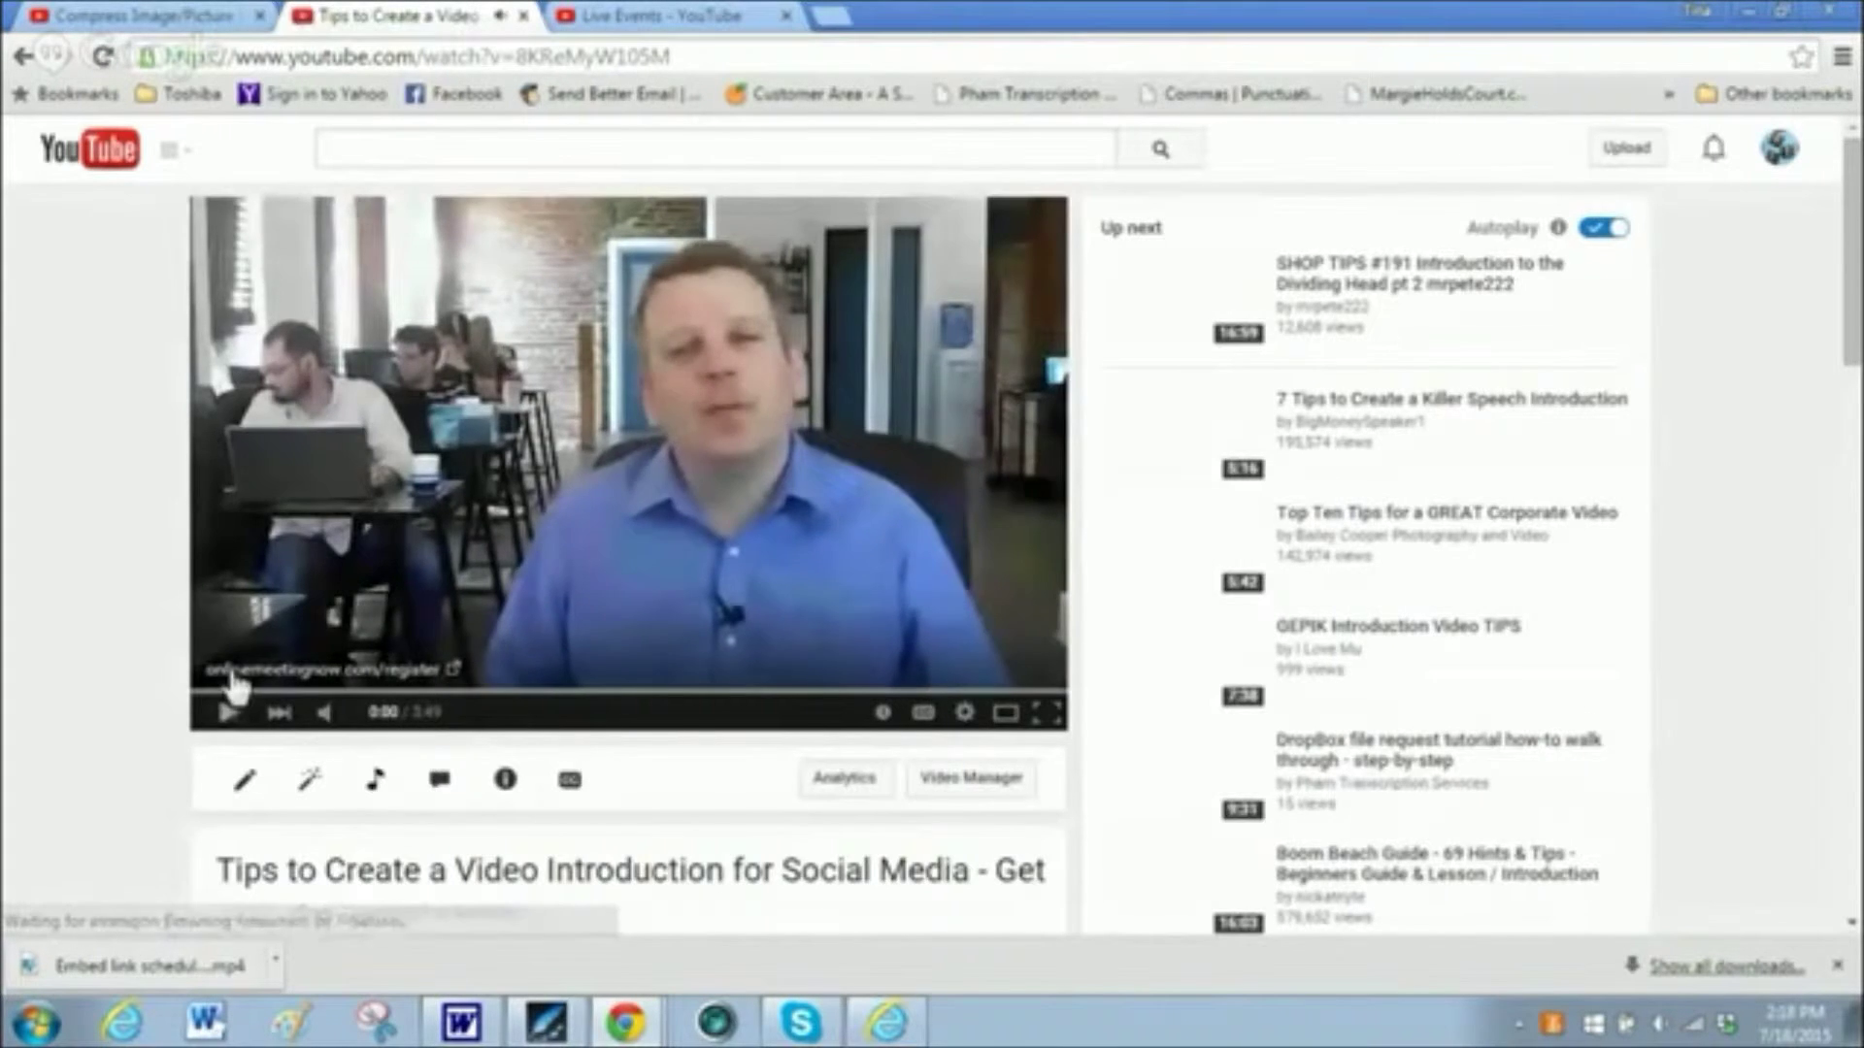
{"action": "left_click", "coordinate": [227, 713]}
{"action": "scroll", "coordinate": [257, 669], "scroll_direction": "down", "scroll_amount": 4}
{"action": "scroll", "coordinate": [258, 670], "scroll_direction": "down", "scroll_amount": 3}
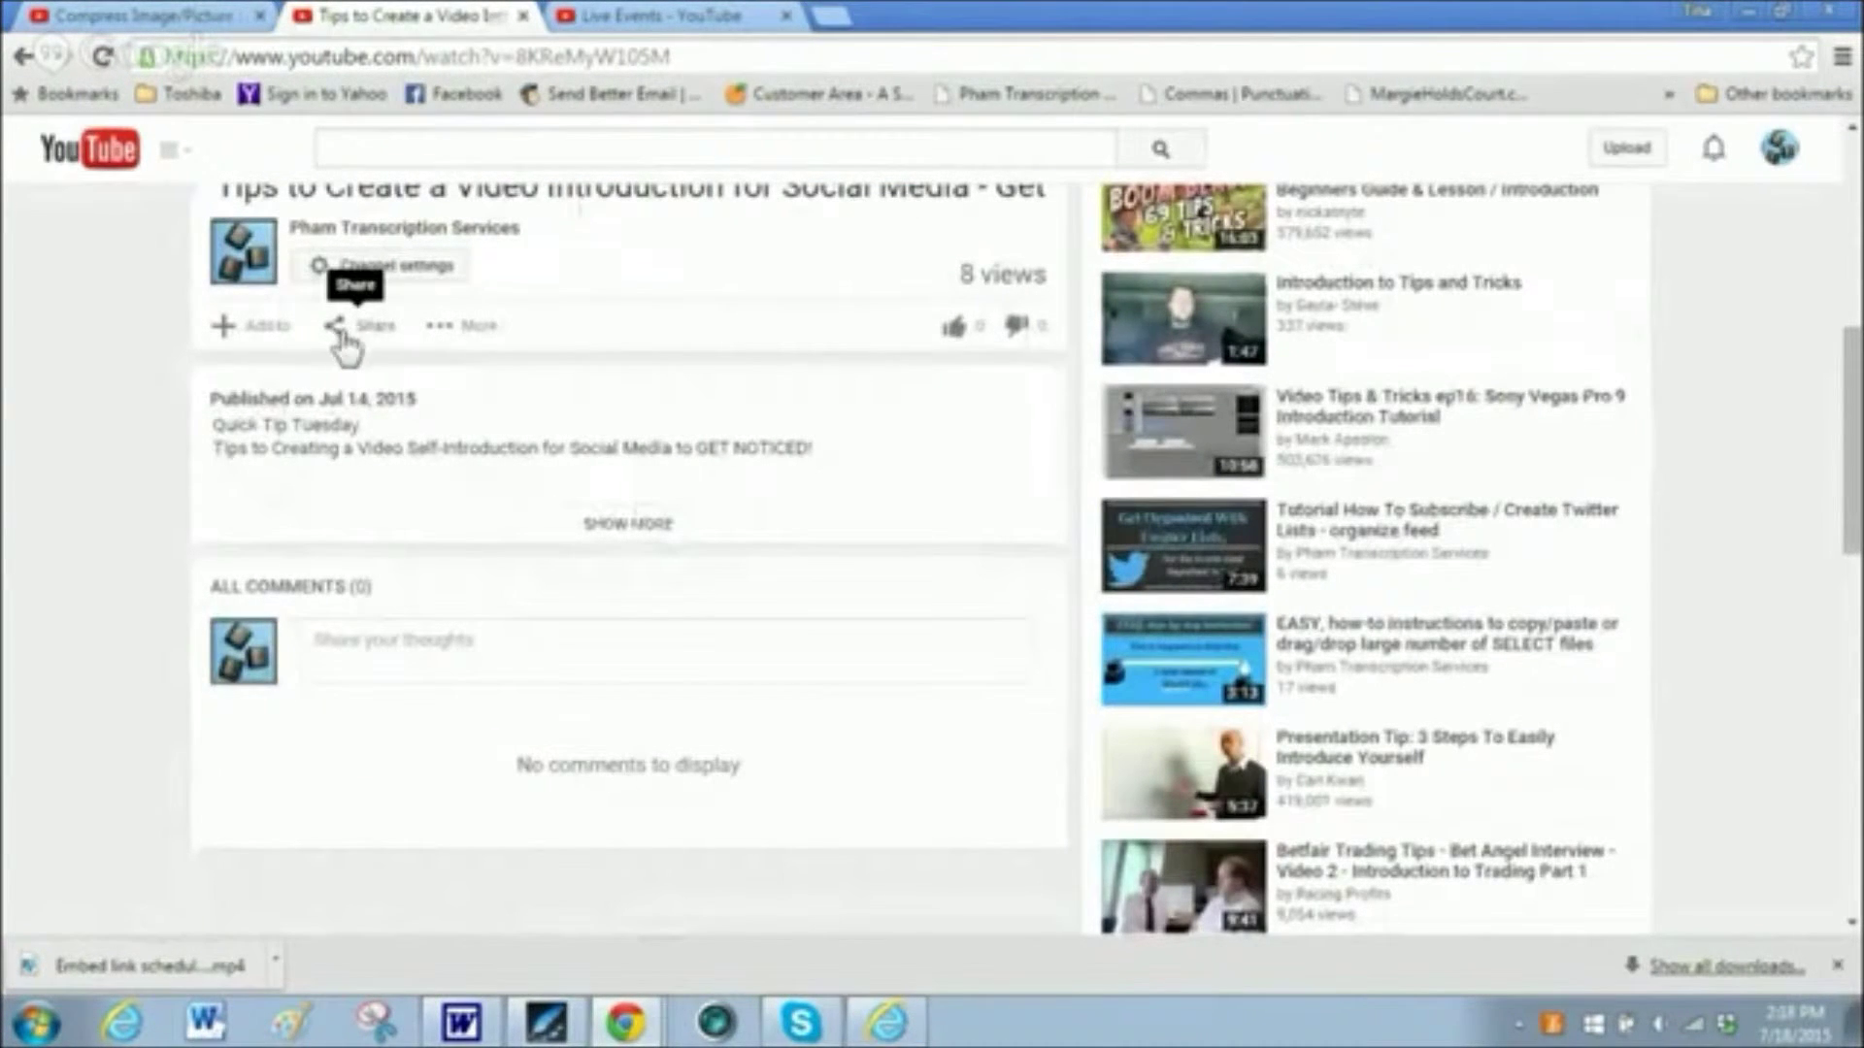
{"action": "left_click", "coordinate": [370, 335]}
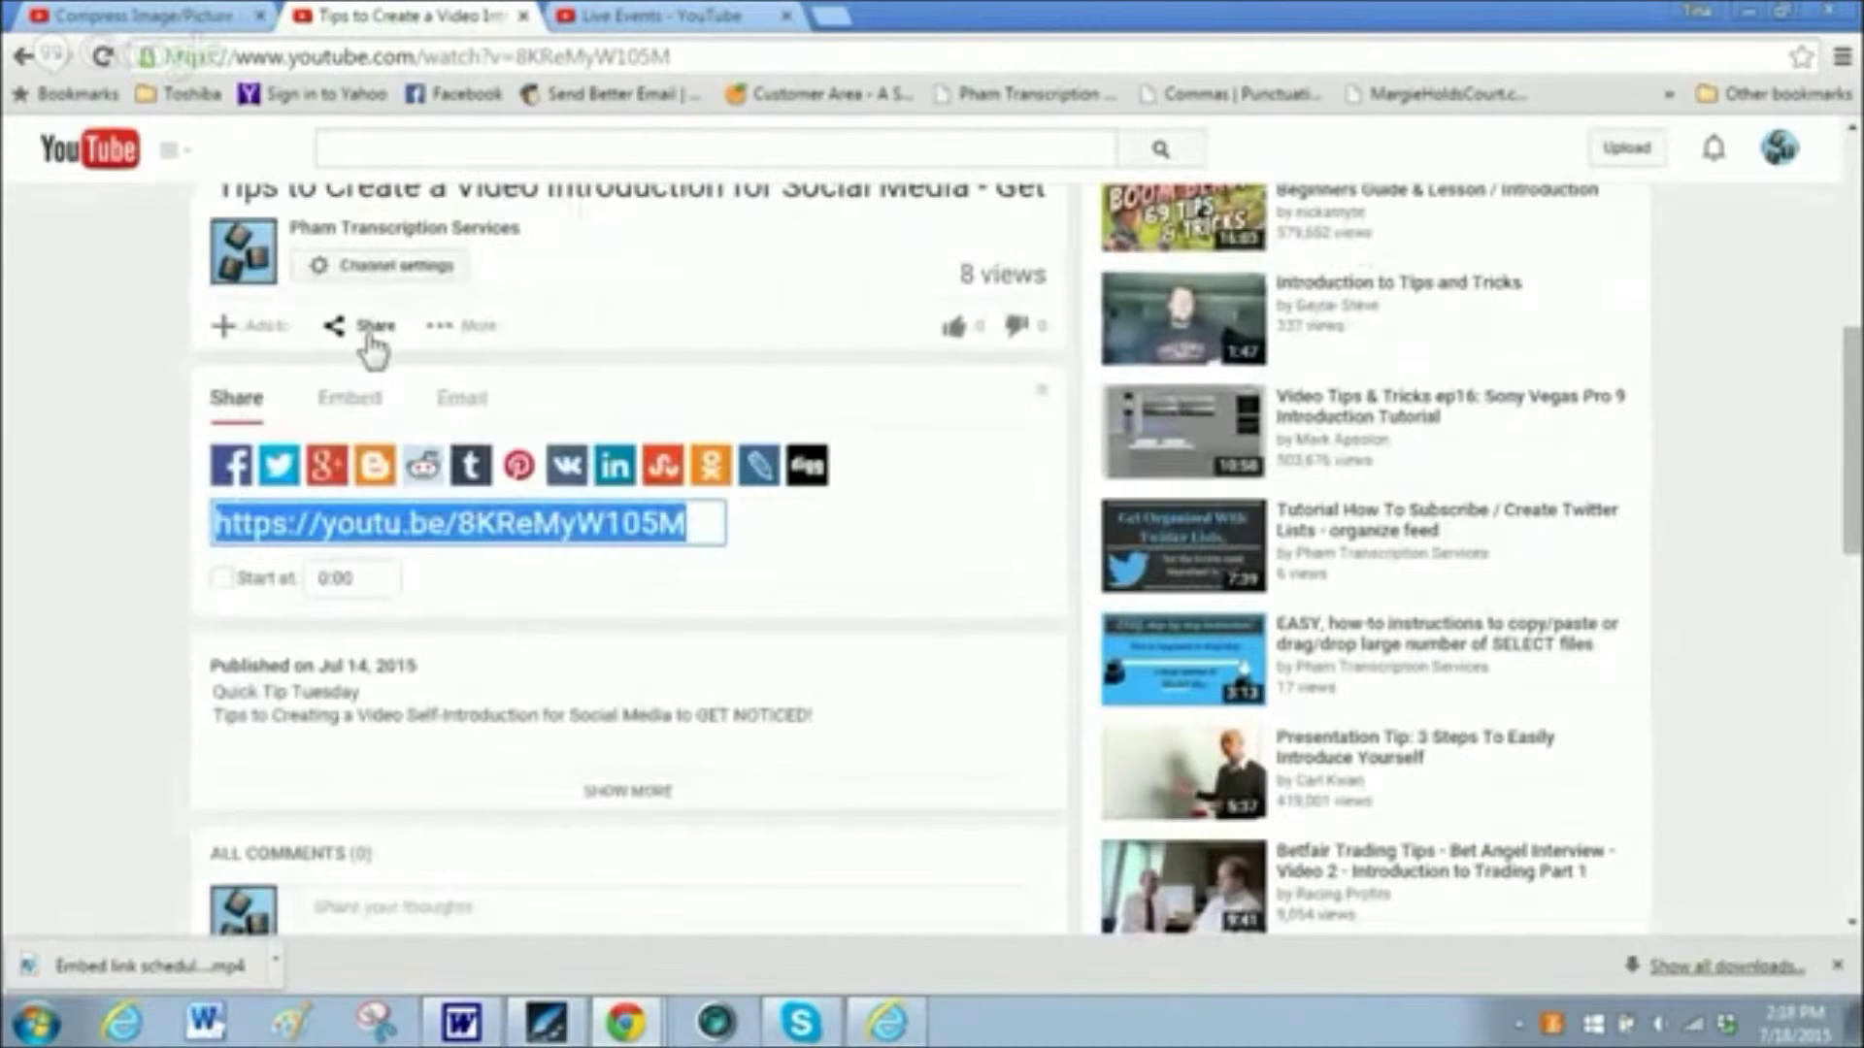
{"action": "left_click", "coordinate": [372, 413]}
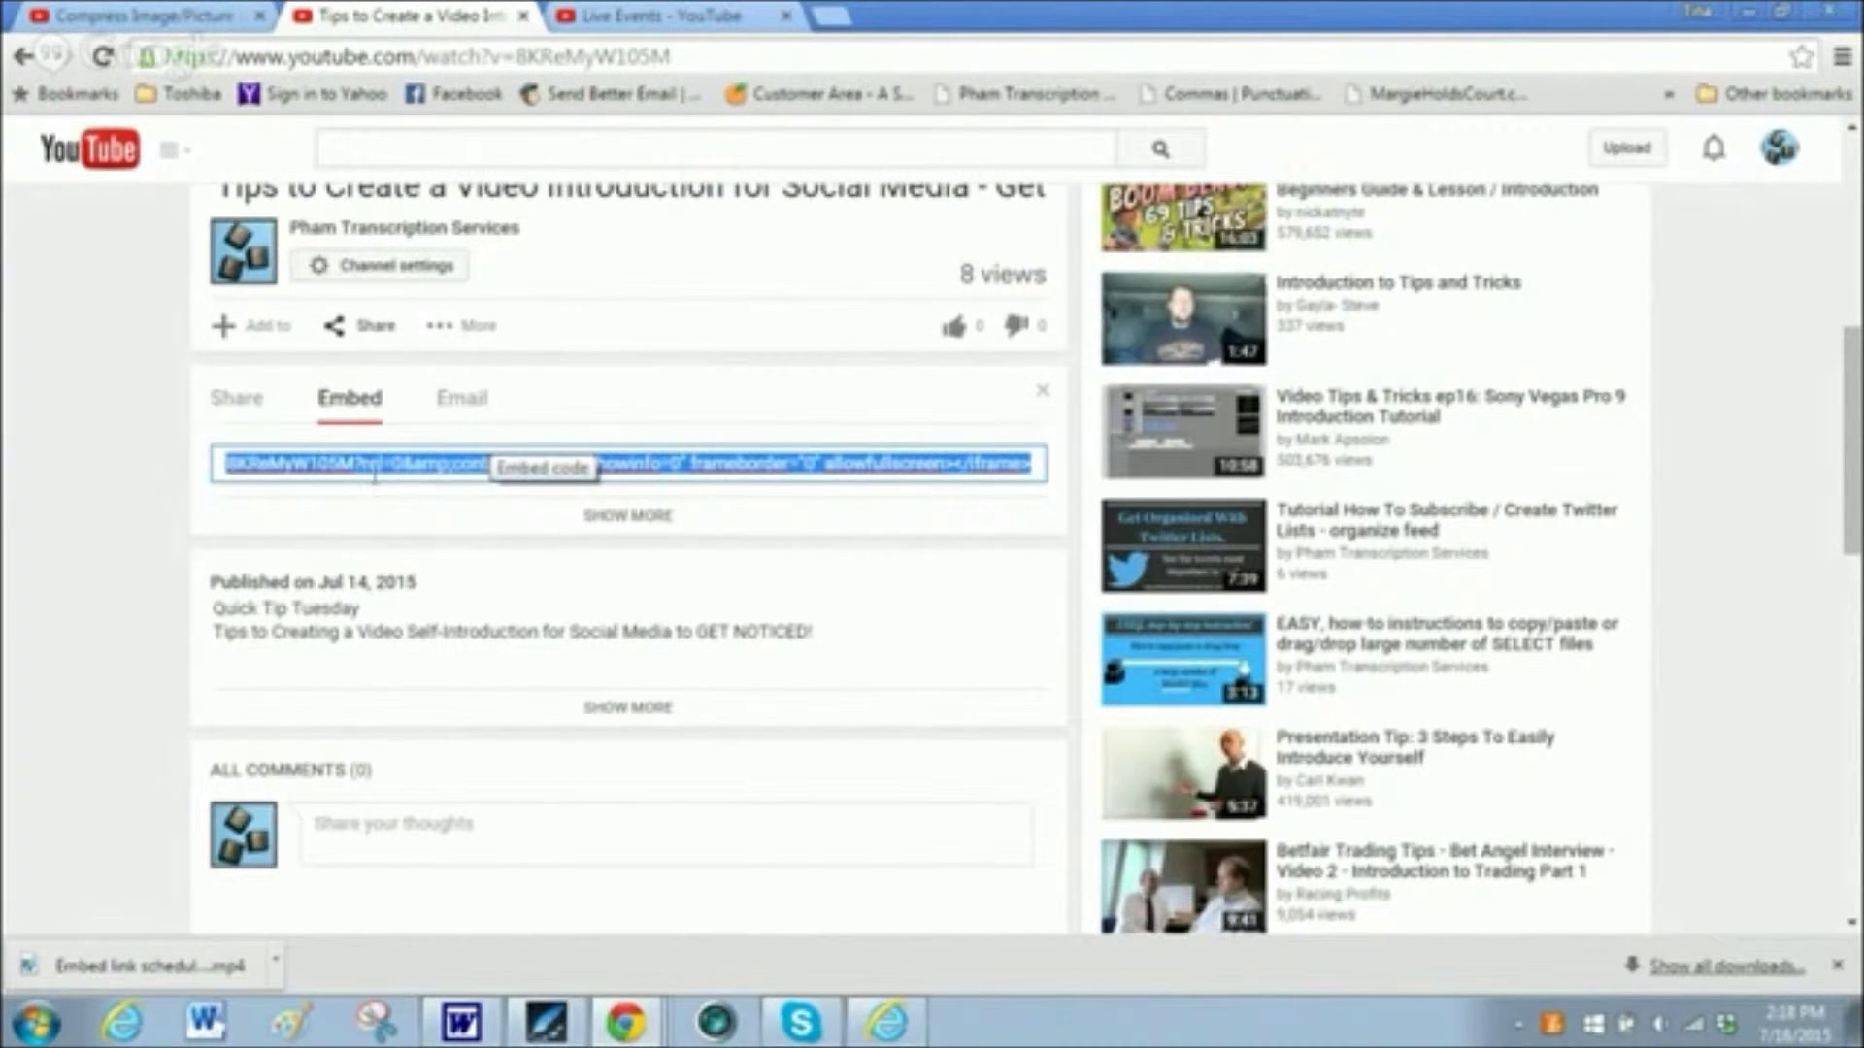
{"action": "left_click", "coordinate": [545, 456]}
- Highlight the video ID 8KReMyW105M inside the embed code
{"action": "key", "text": "ctrl+a"}
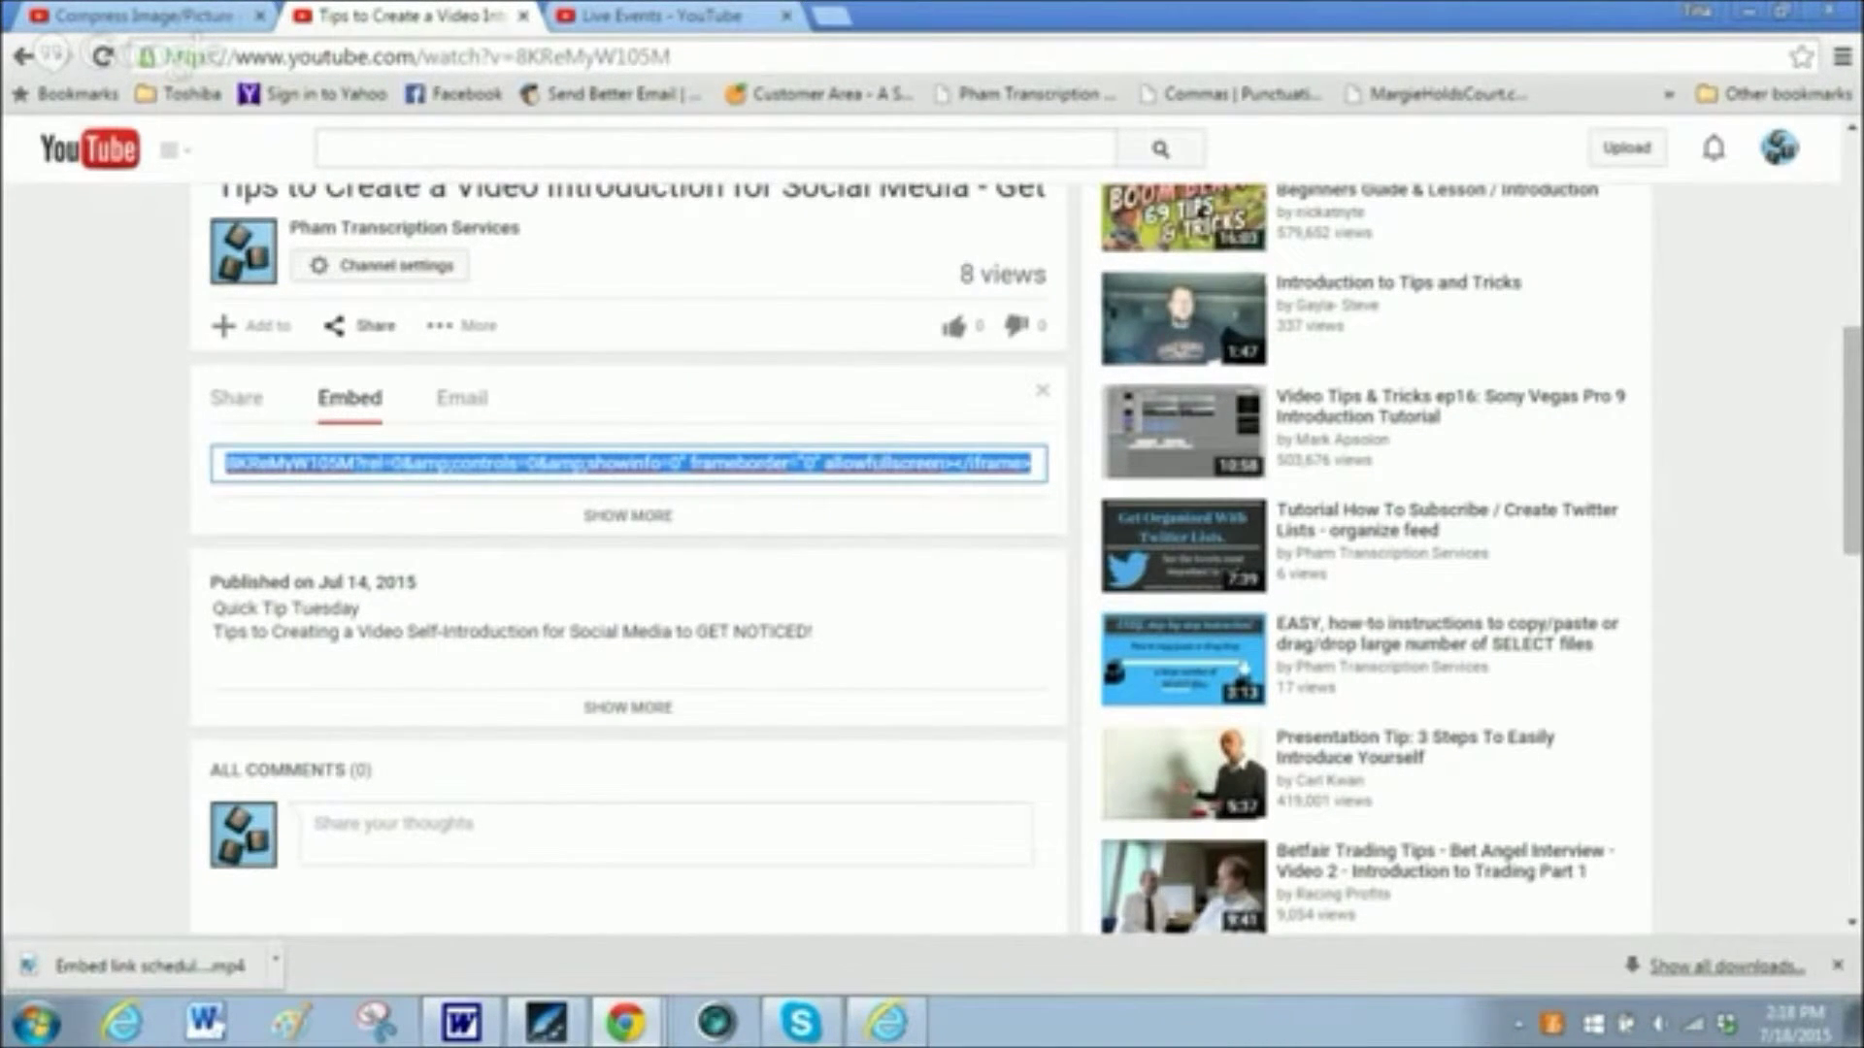
{"action": "left_click", "coordinate": [608, 541]}
{"action": "scroll", "coordinate": [607, 541], "scroll_direction": "down", "scroll_amount": 1}
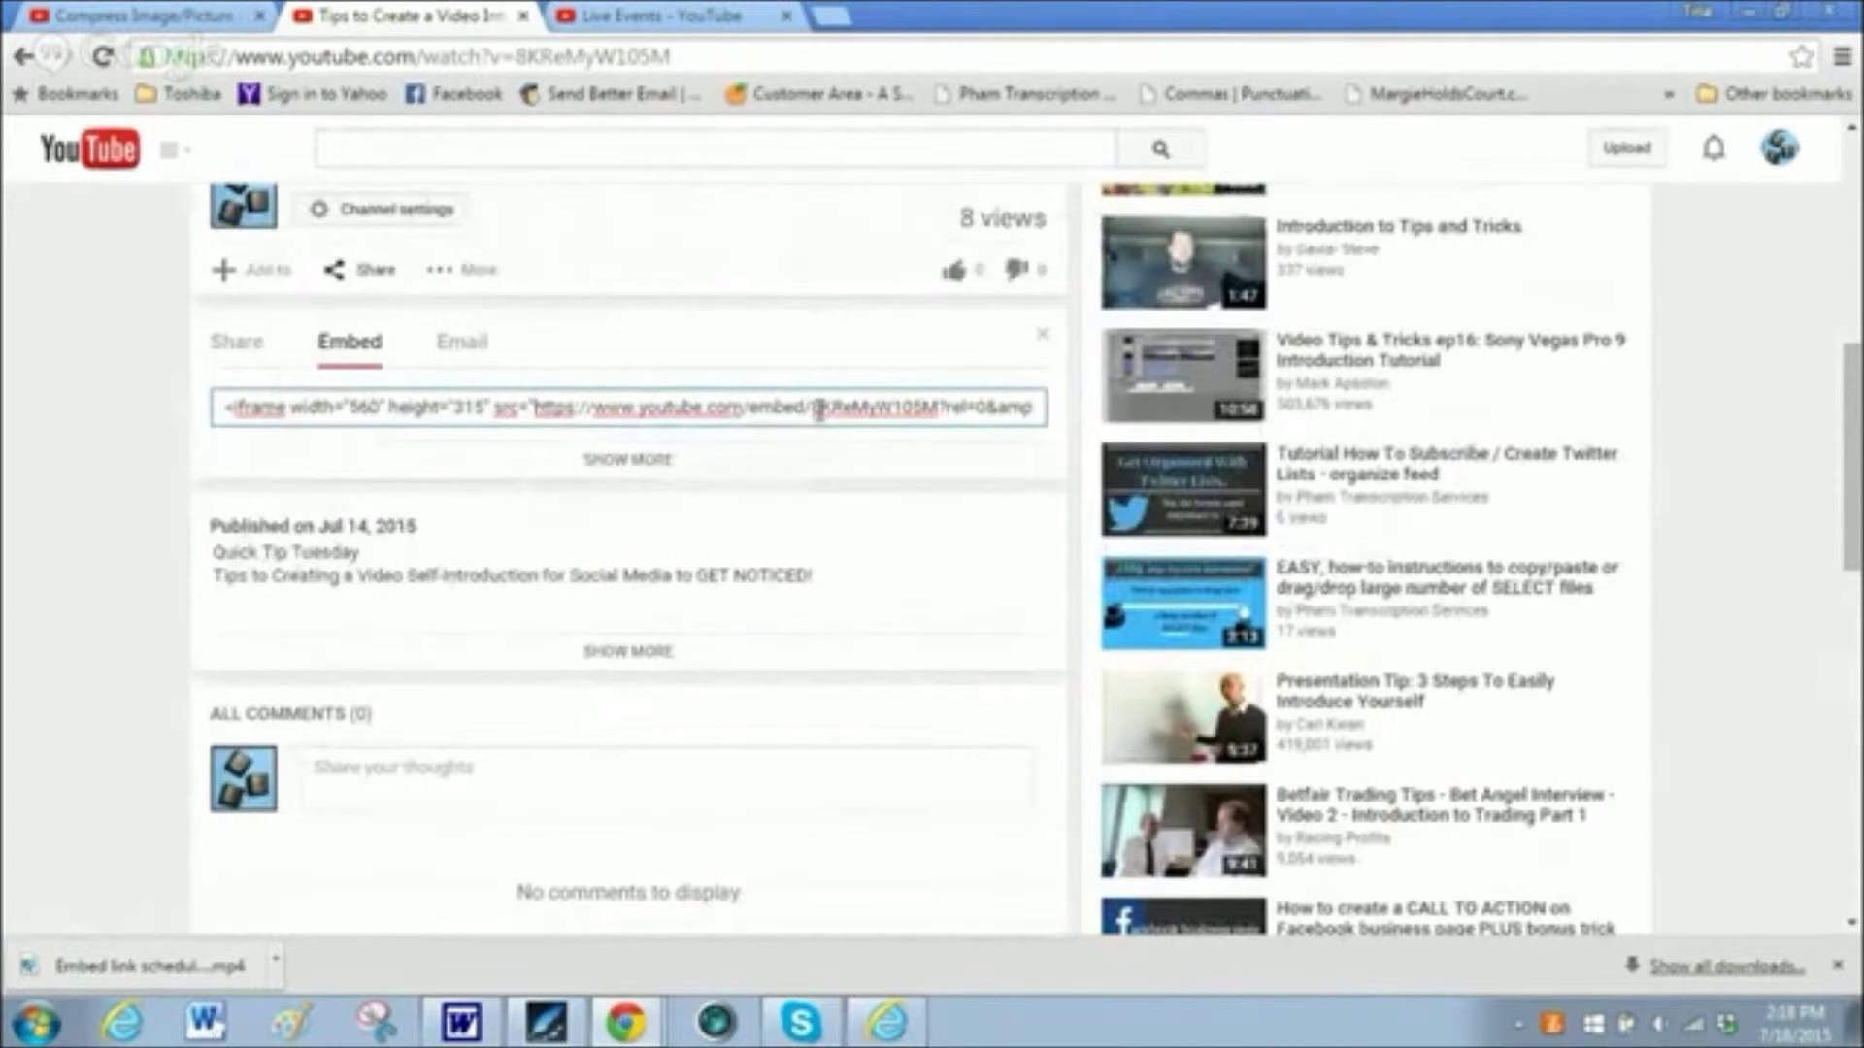
{"action": "left_click_drag", "start_coordinate": [817, 409], "coordinate": [927, 420]}
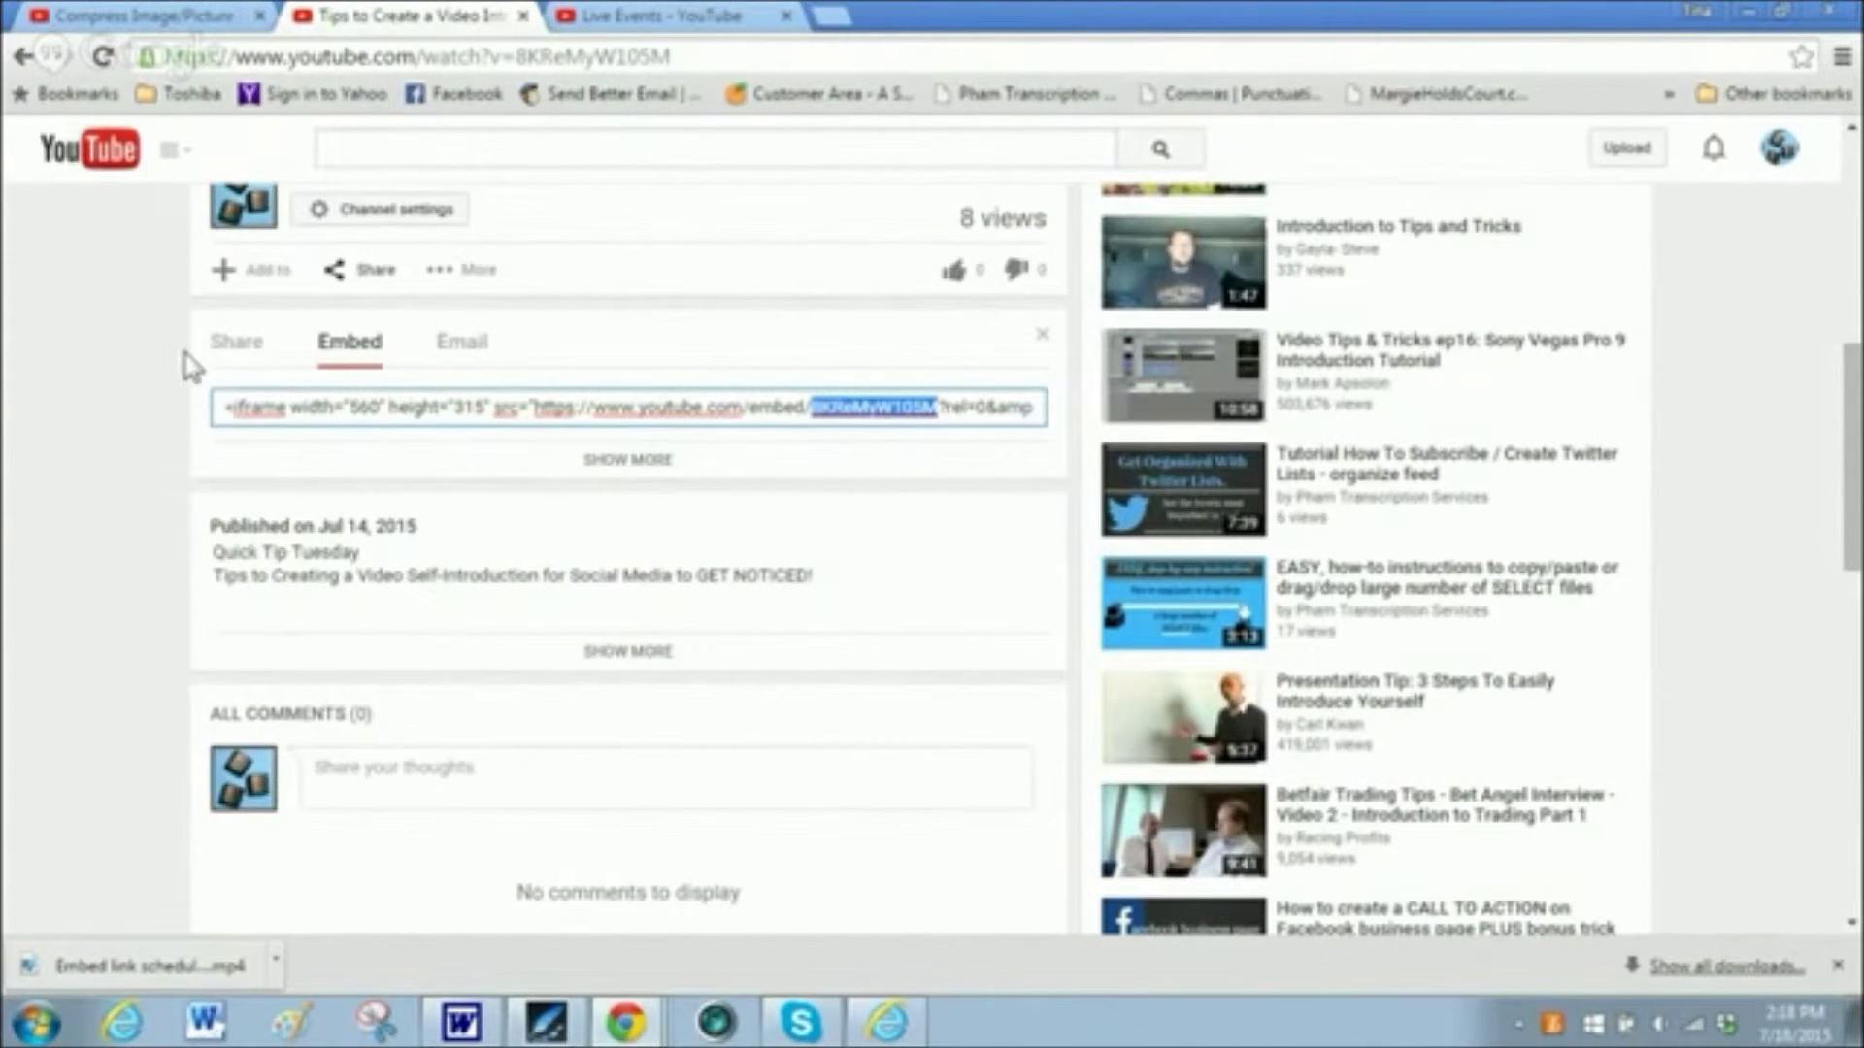
- Compare it by selecting the video ID in the short youtu.be share link
{"action": "left_click", "coordinate": [233, 355]}
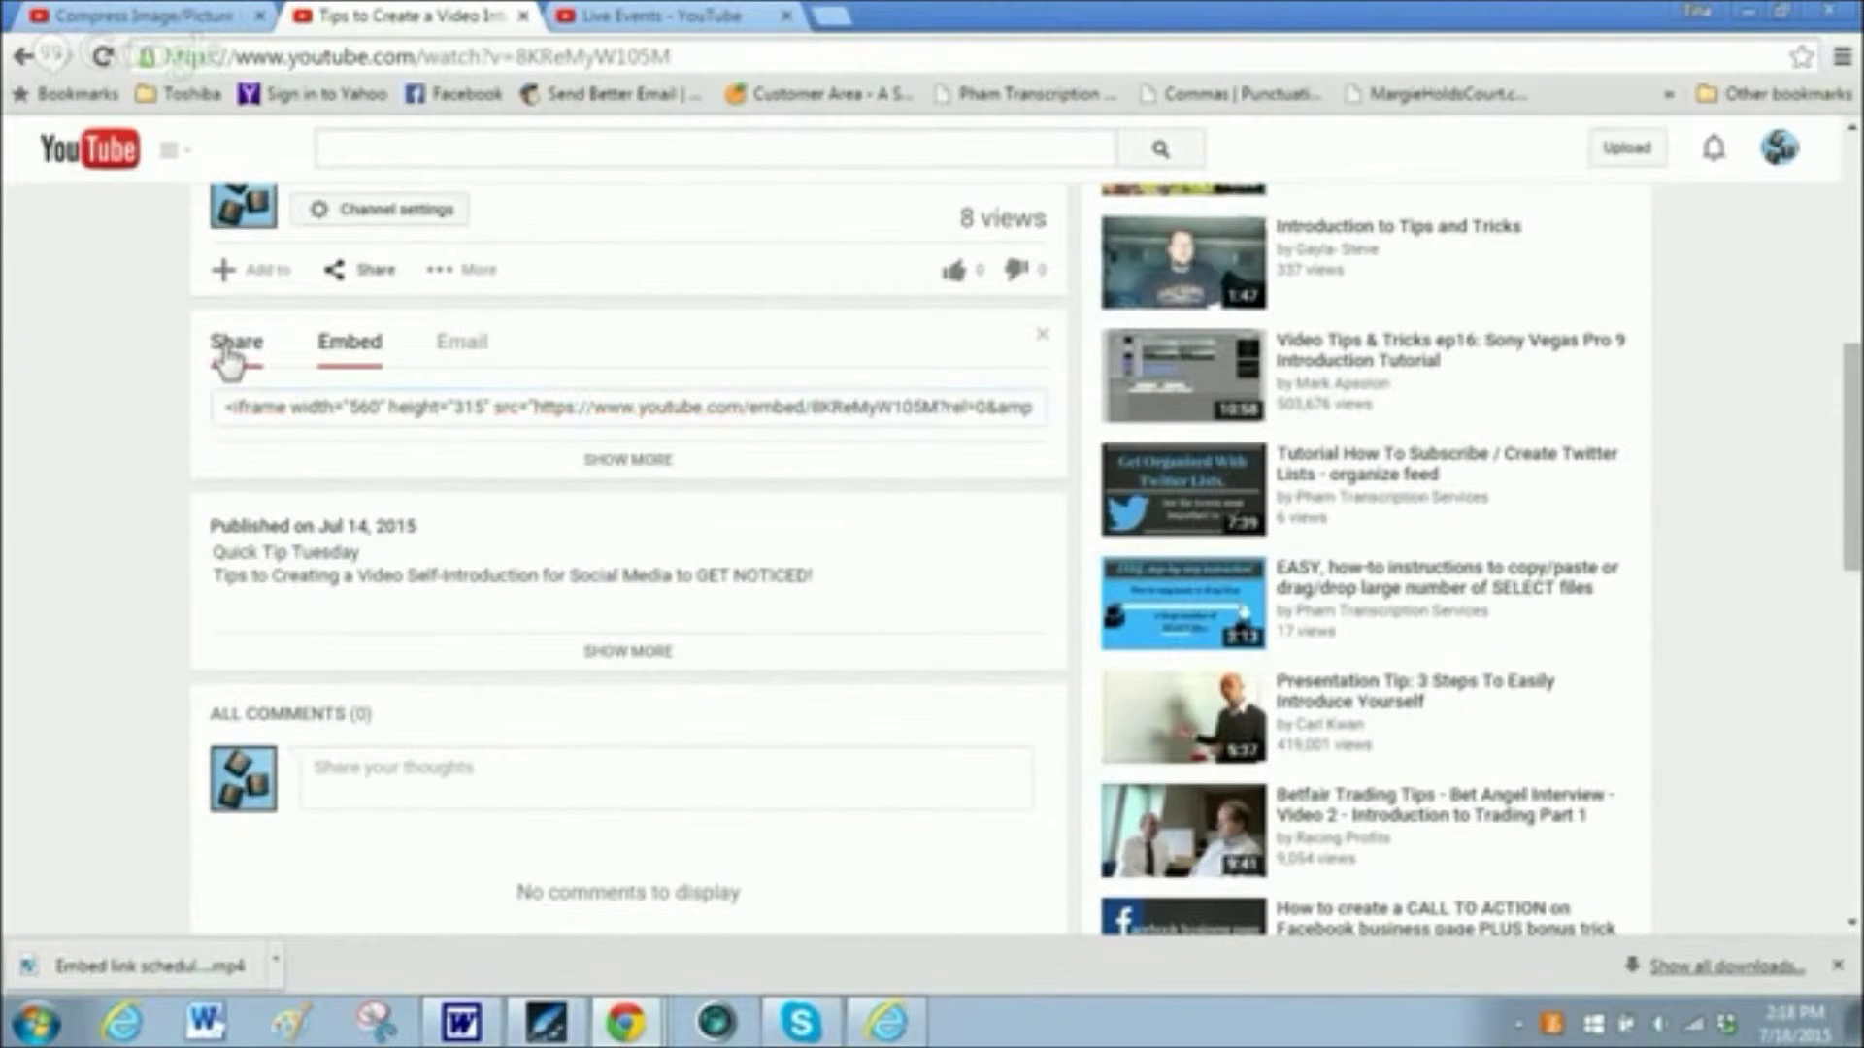
{"action": "left_click", "coordinate": [462, 466]}
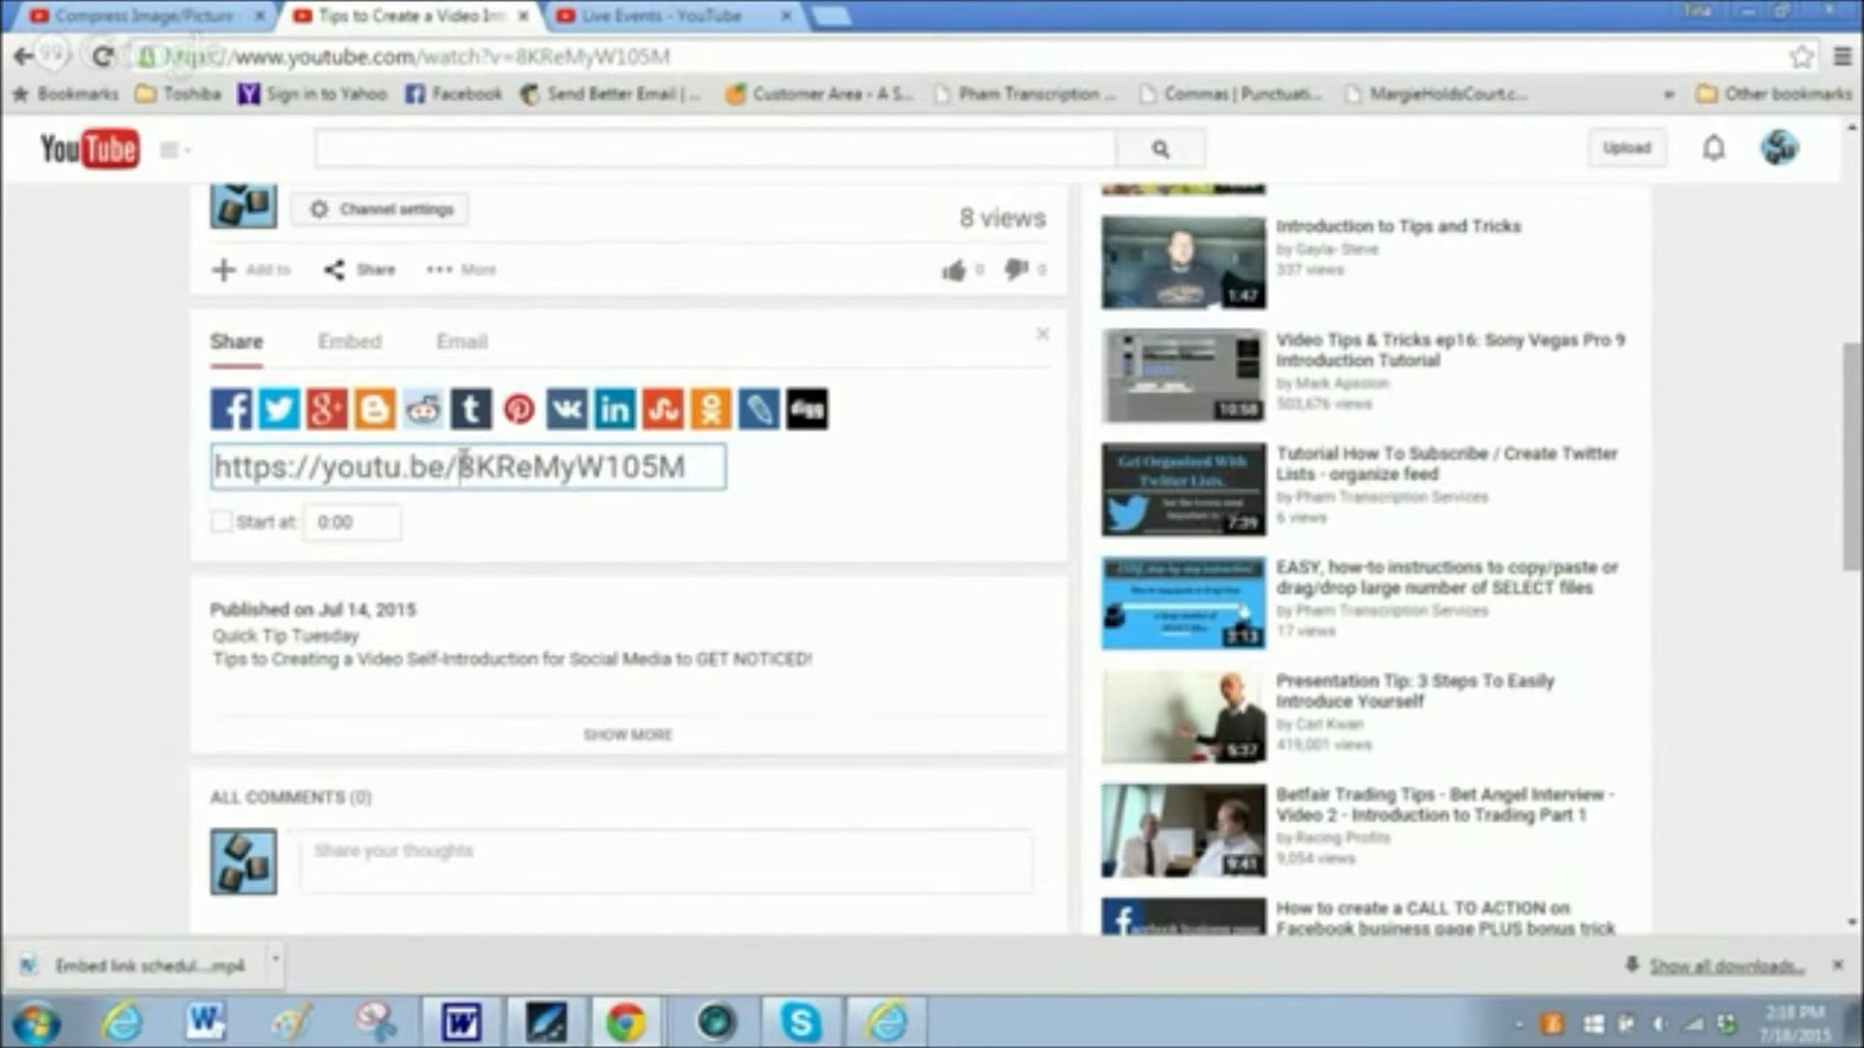
{"action": "left_click_drag", "start_coordinate": [456, 464], "coordinate": [691, 469]}
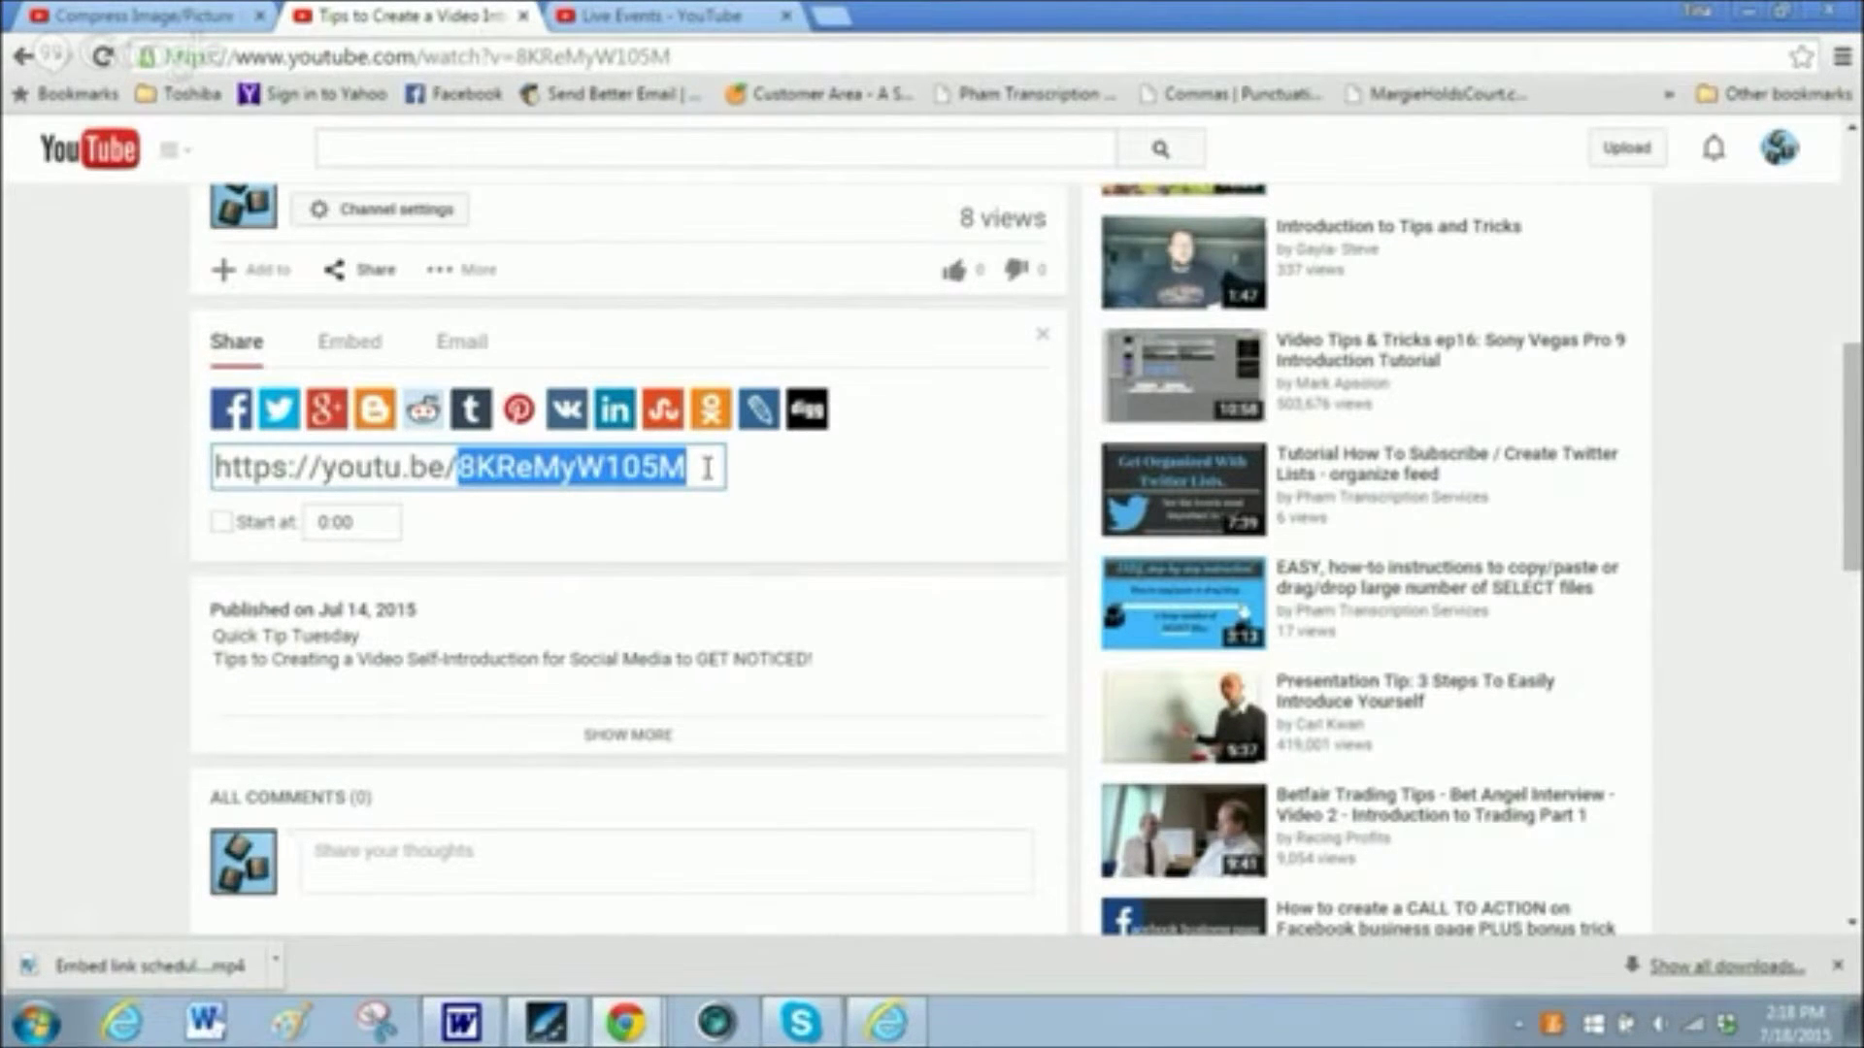
{"action": "left_click", "coordinate": [708, 468]}
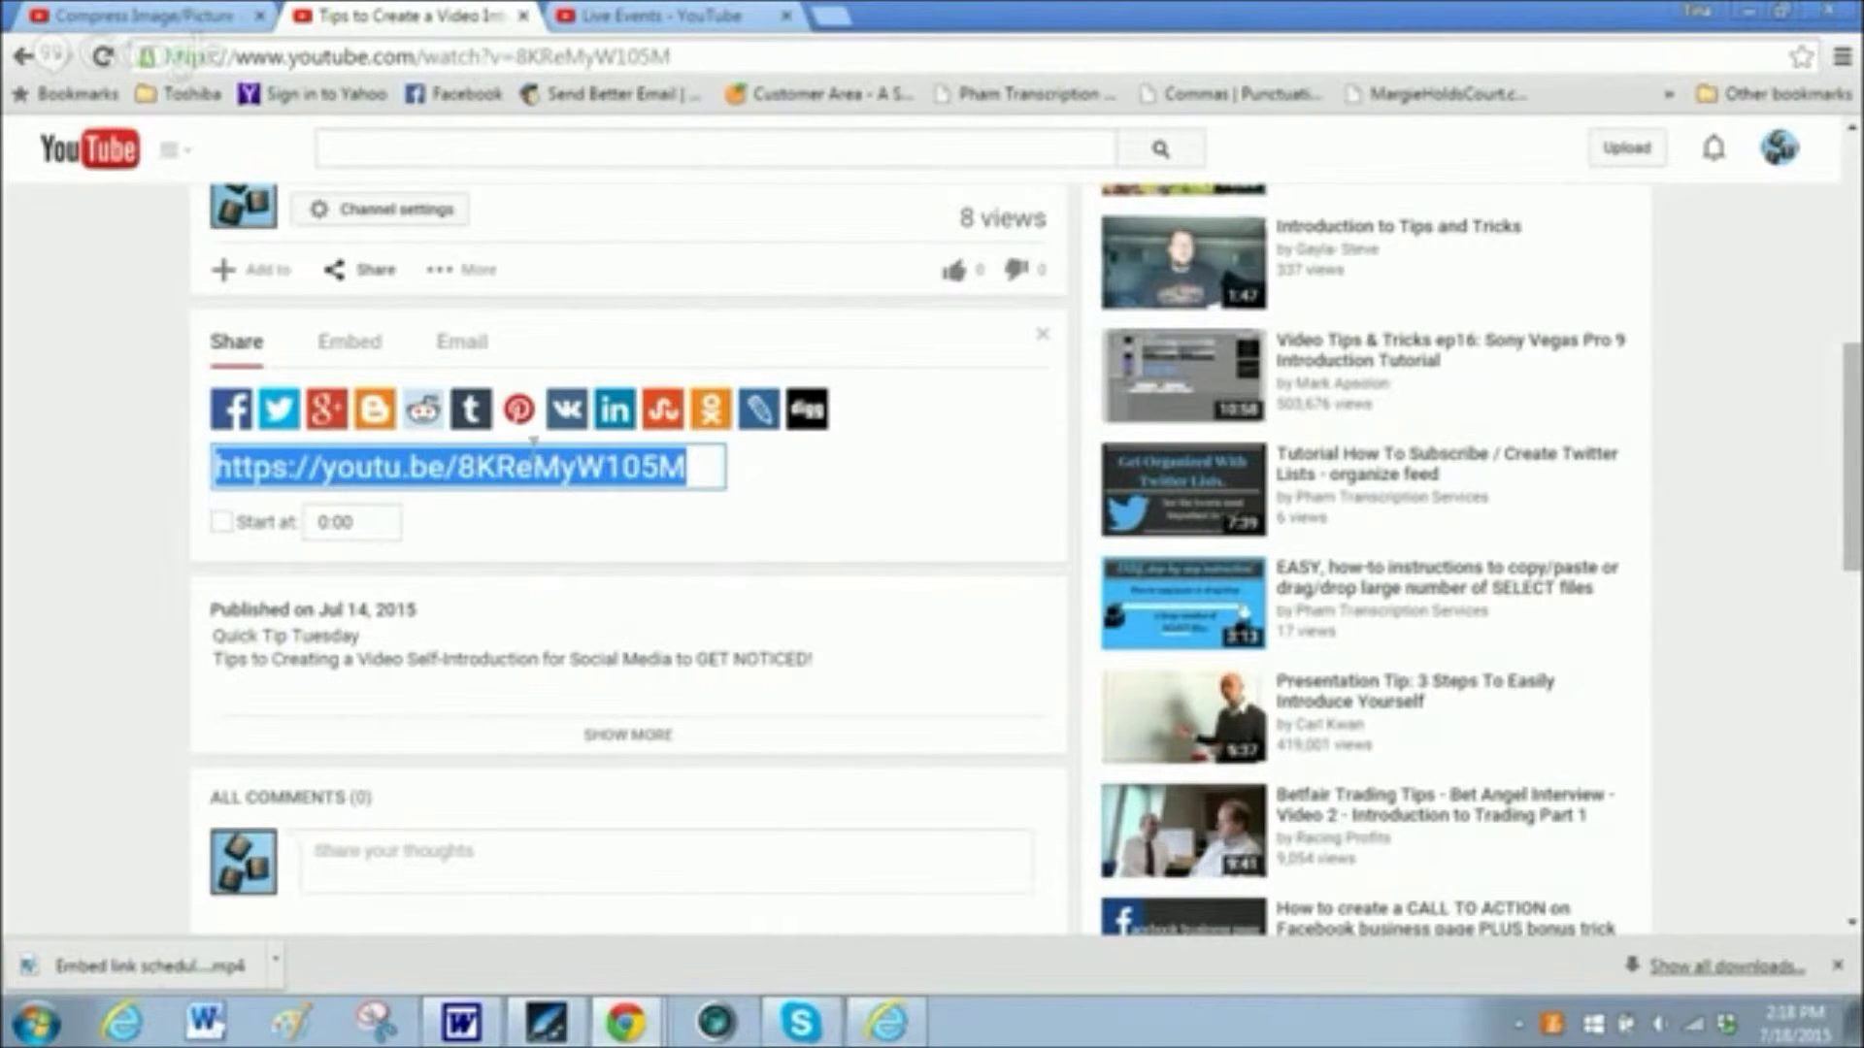
- Bring the embed code back and highlight the video ID 8KReMyW105M again
{"action": "left_click", "coordinate": [363, 273]}
{"action": "left_click", "coordinate": [333, 271]}
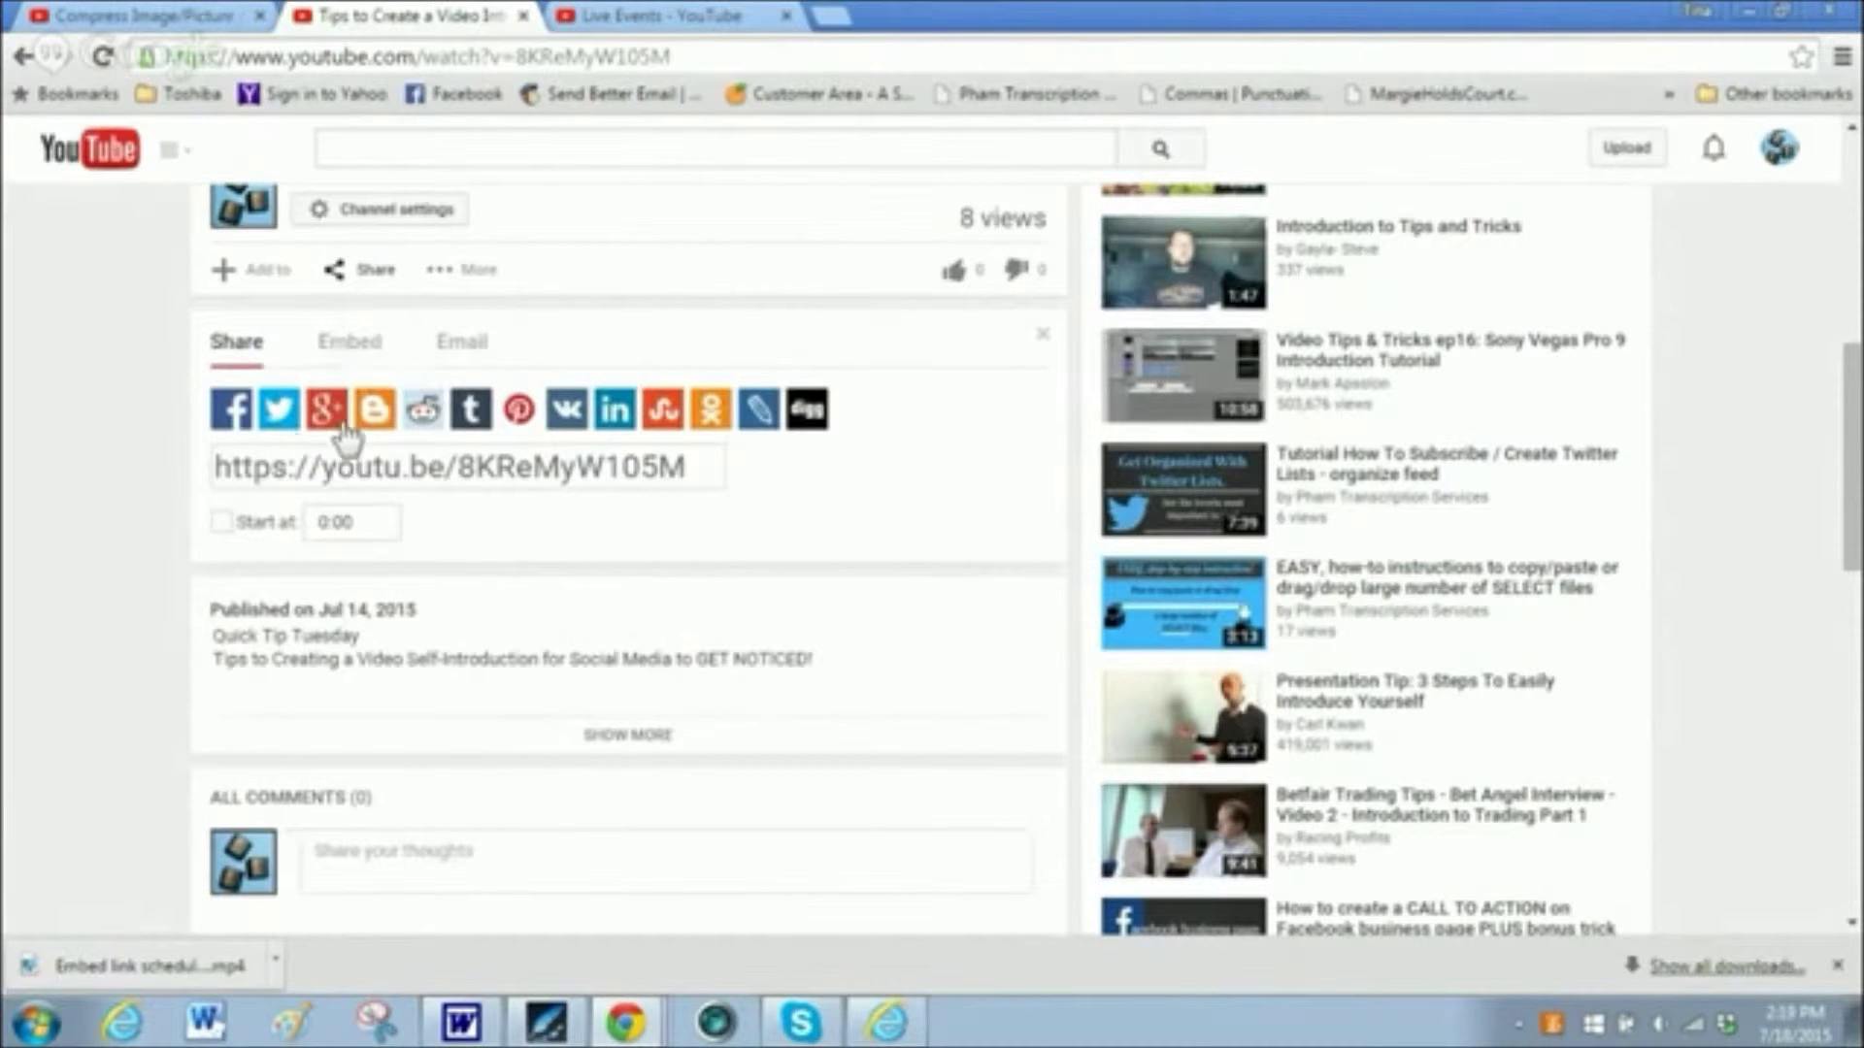
{"action": "left_click", "coordinate": [349, 350]}
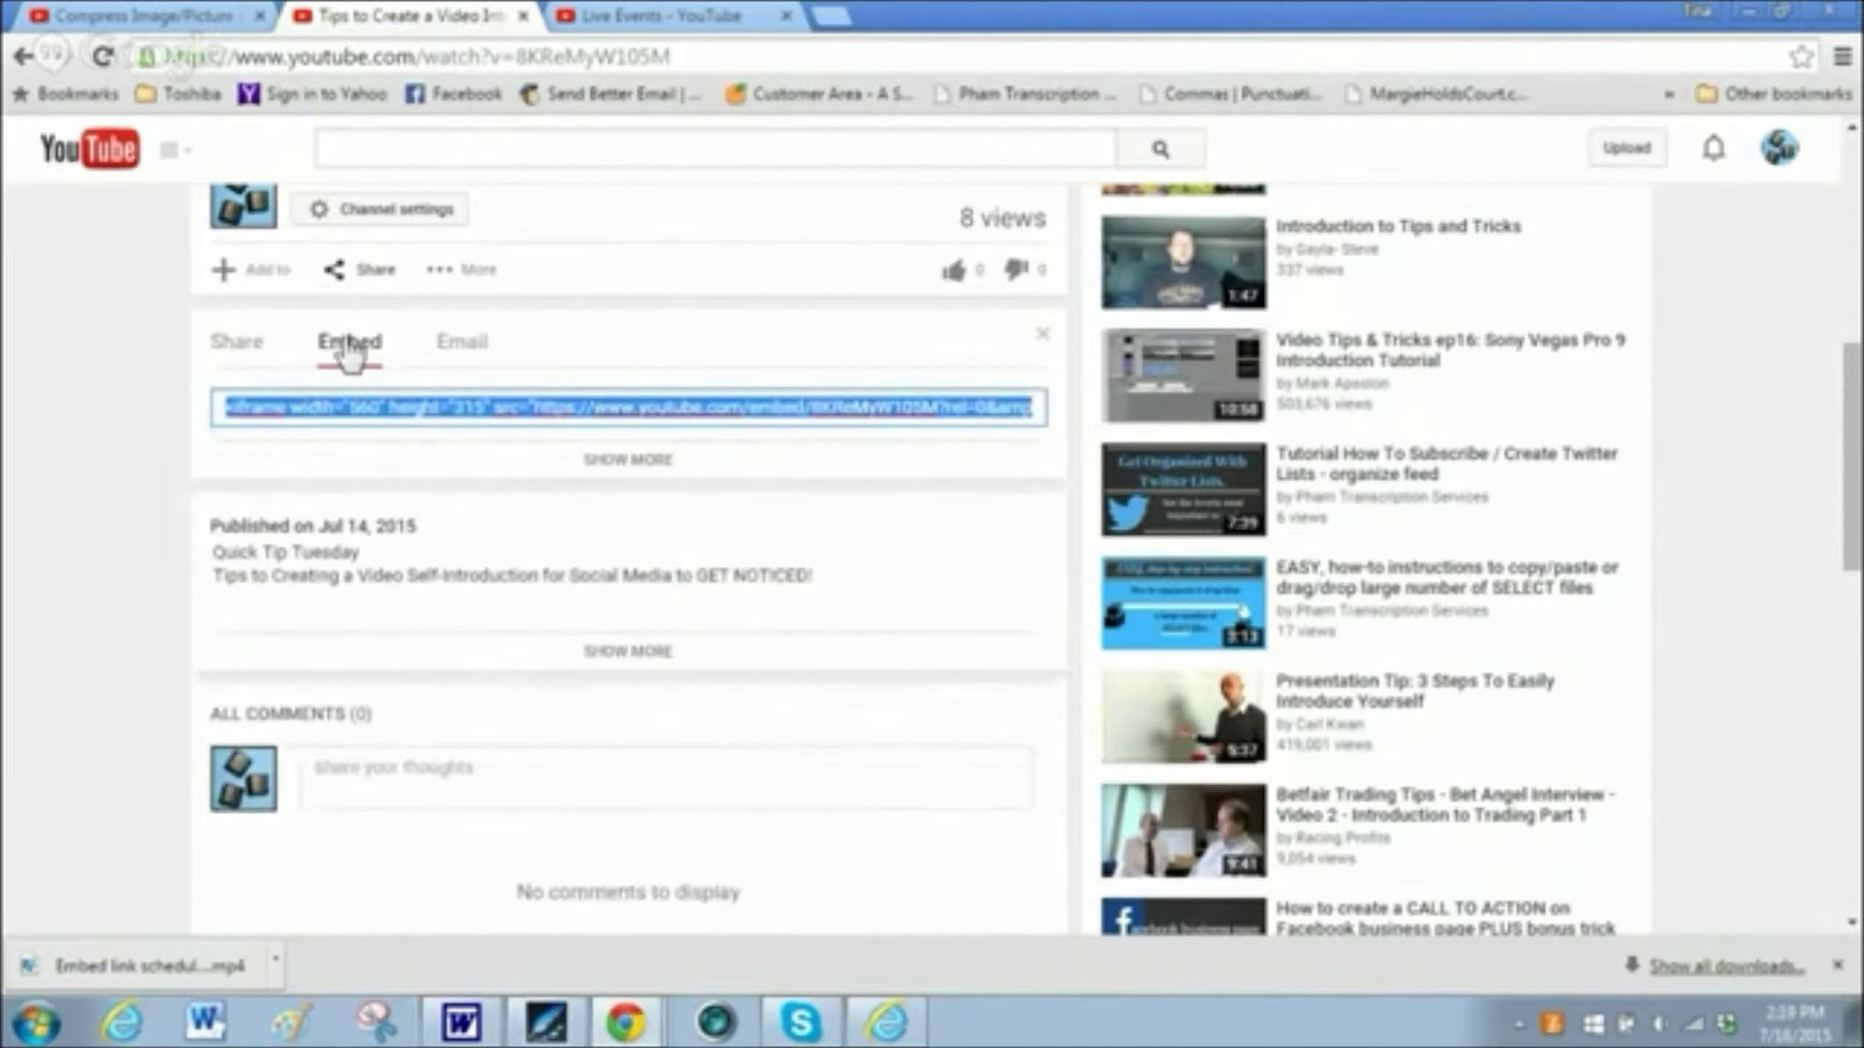
{"action": "left_click", "coordinate": [703, 422]}
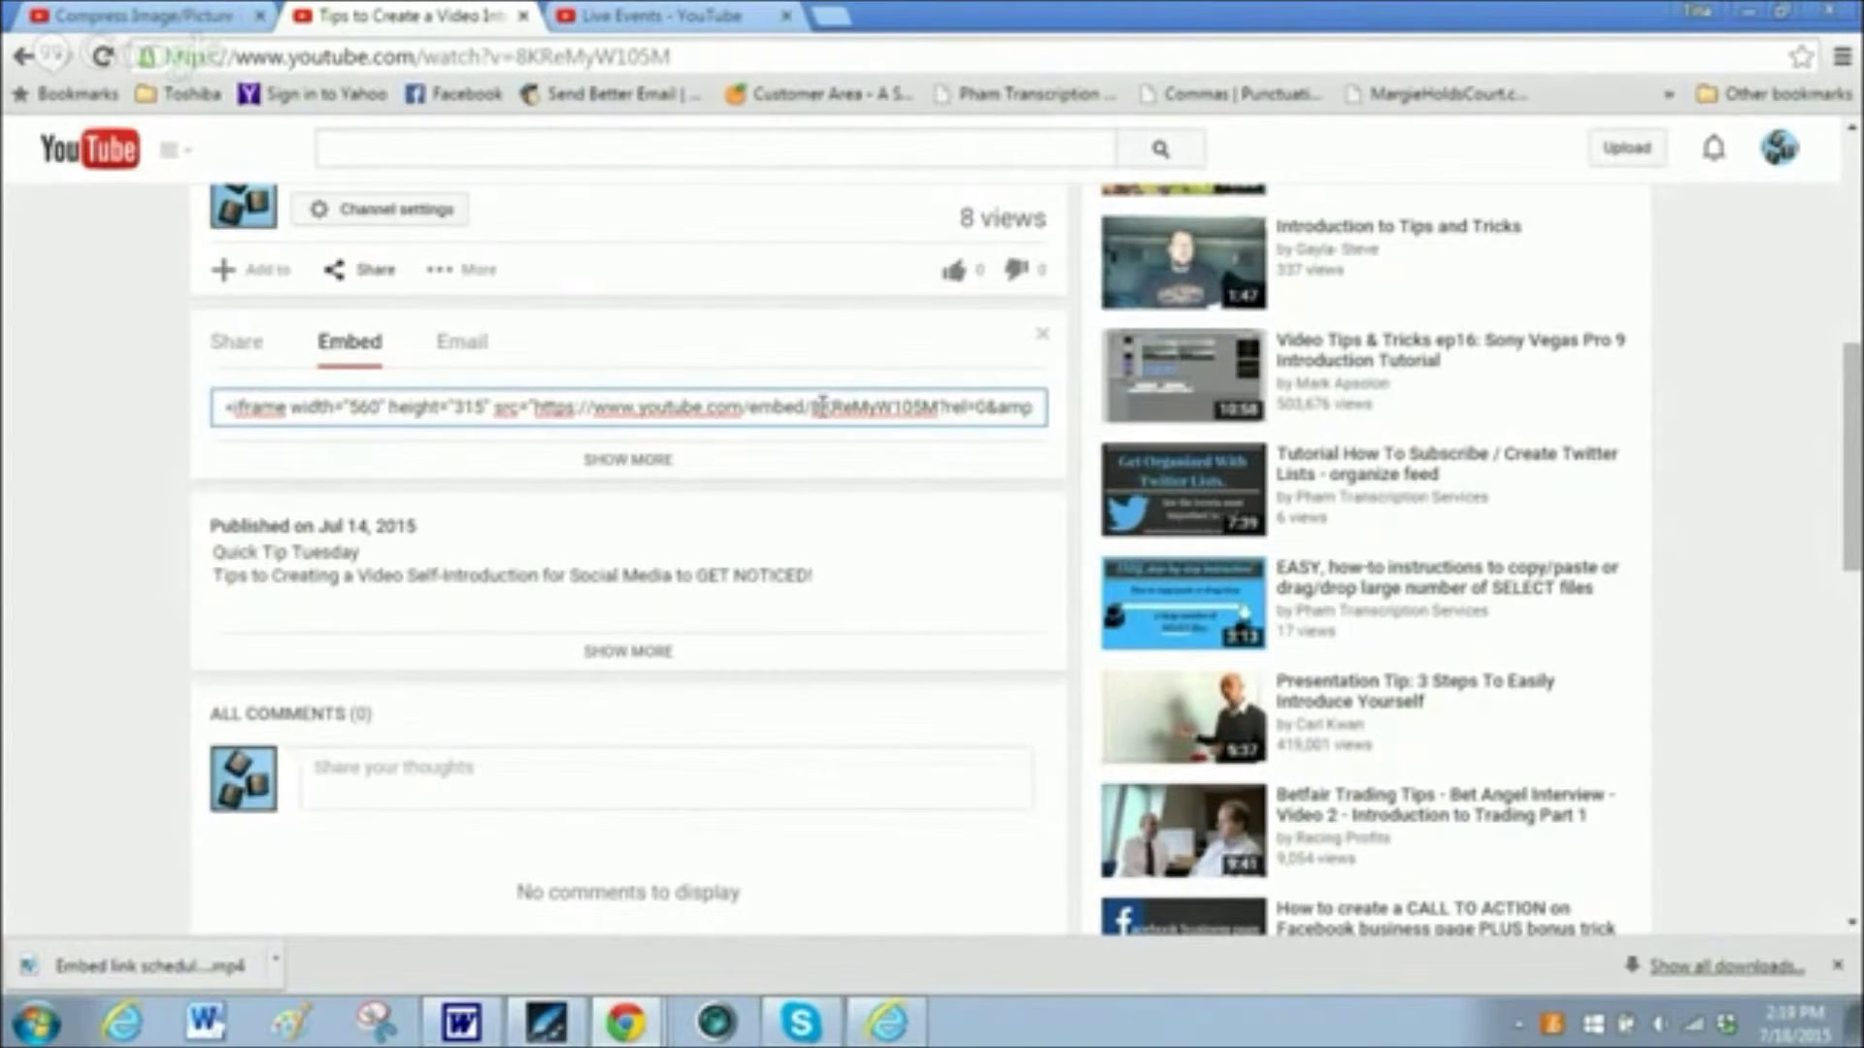
{"action": "left_click_drag", "start_coordinate": [818, 410], "coordinate": [930, 419]}
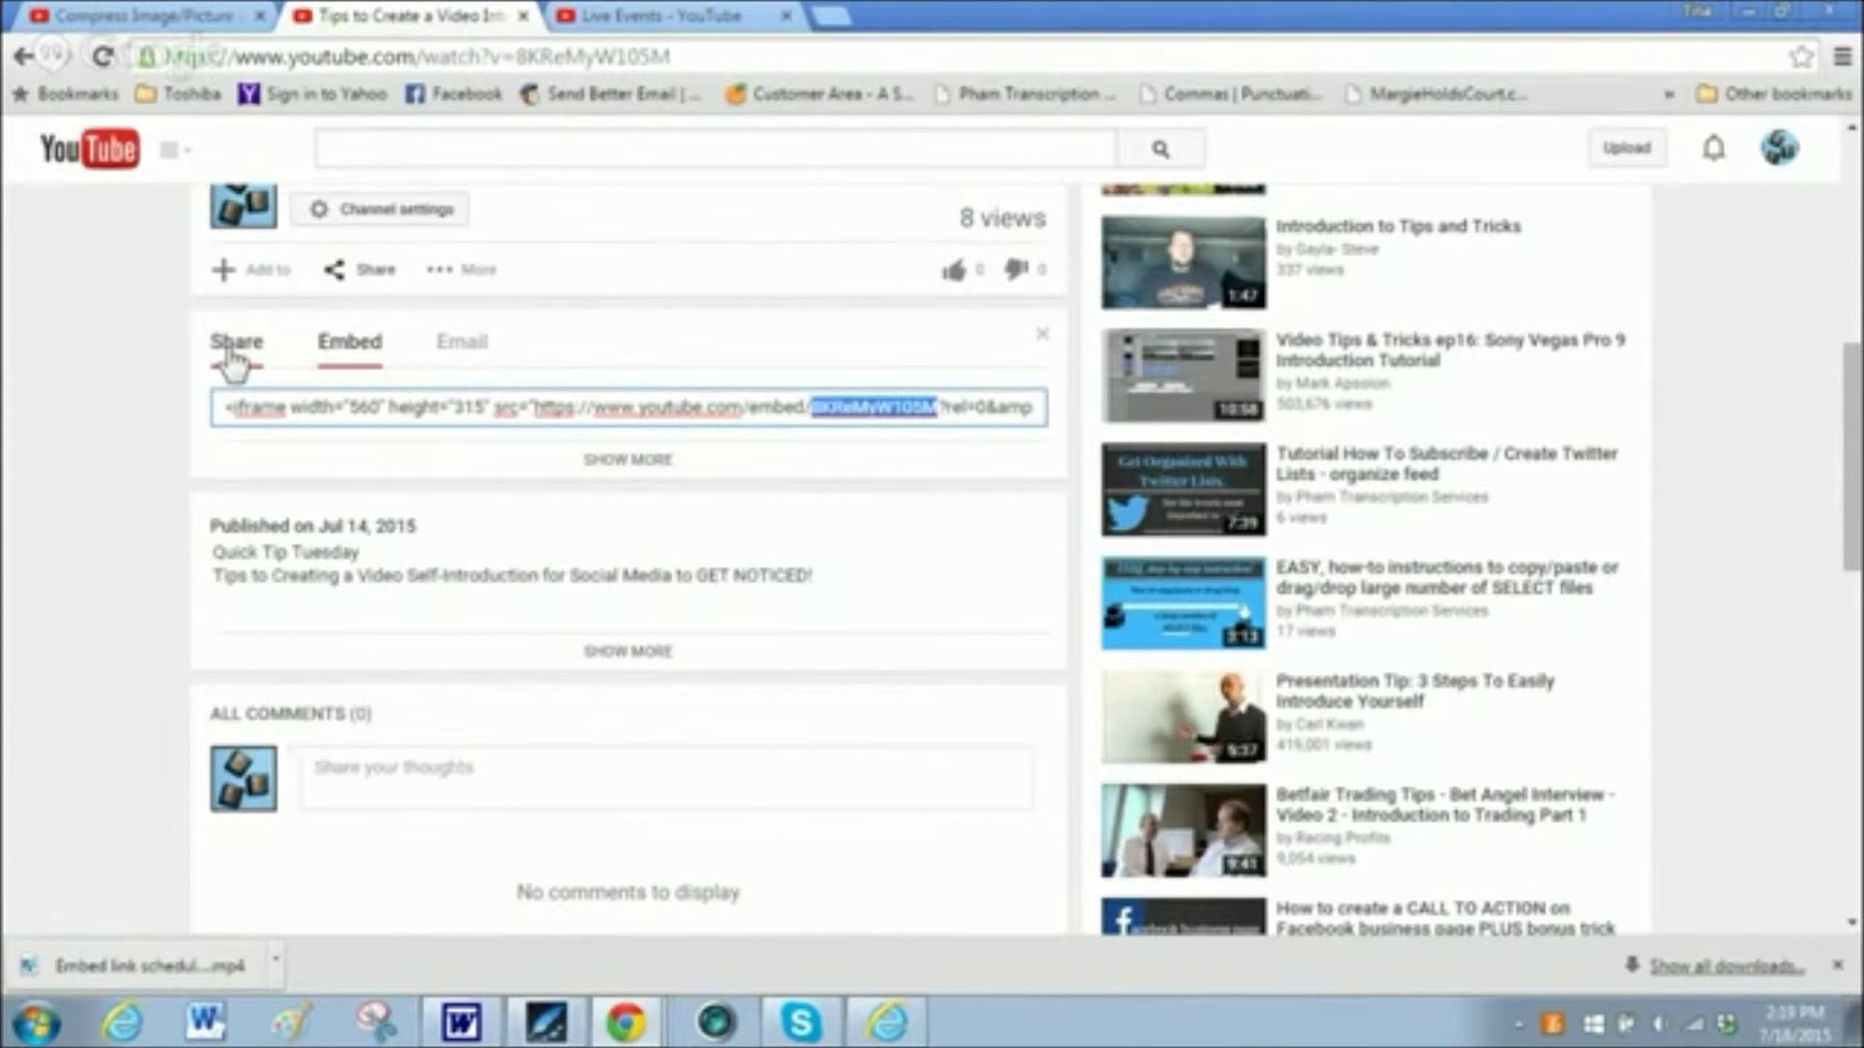
- Open the Compress Image video's Info and Settings editor and select the ID in its youtu.be Video URL
{"action": "left_click", "coordinate": [114, 17]}
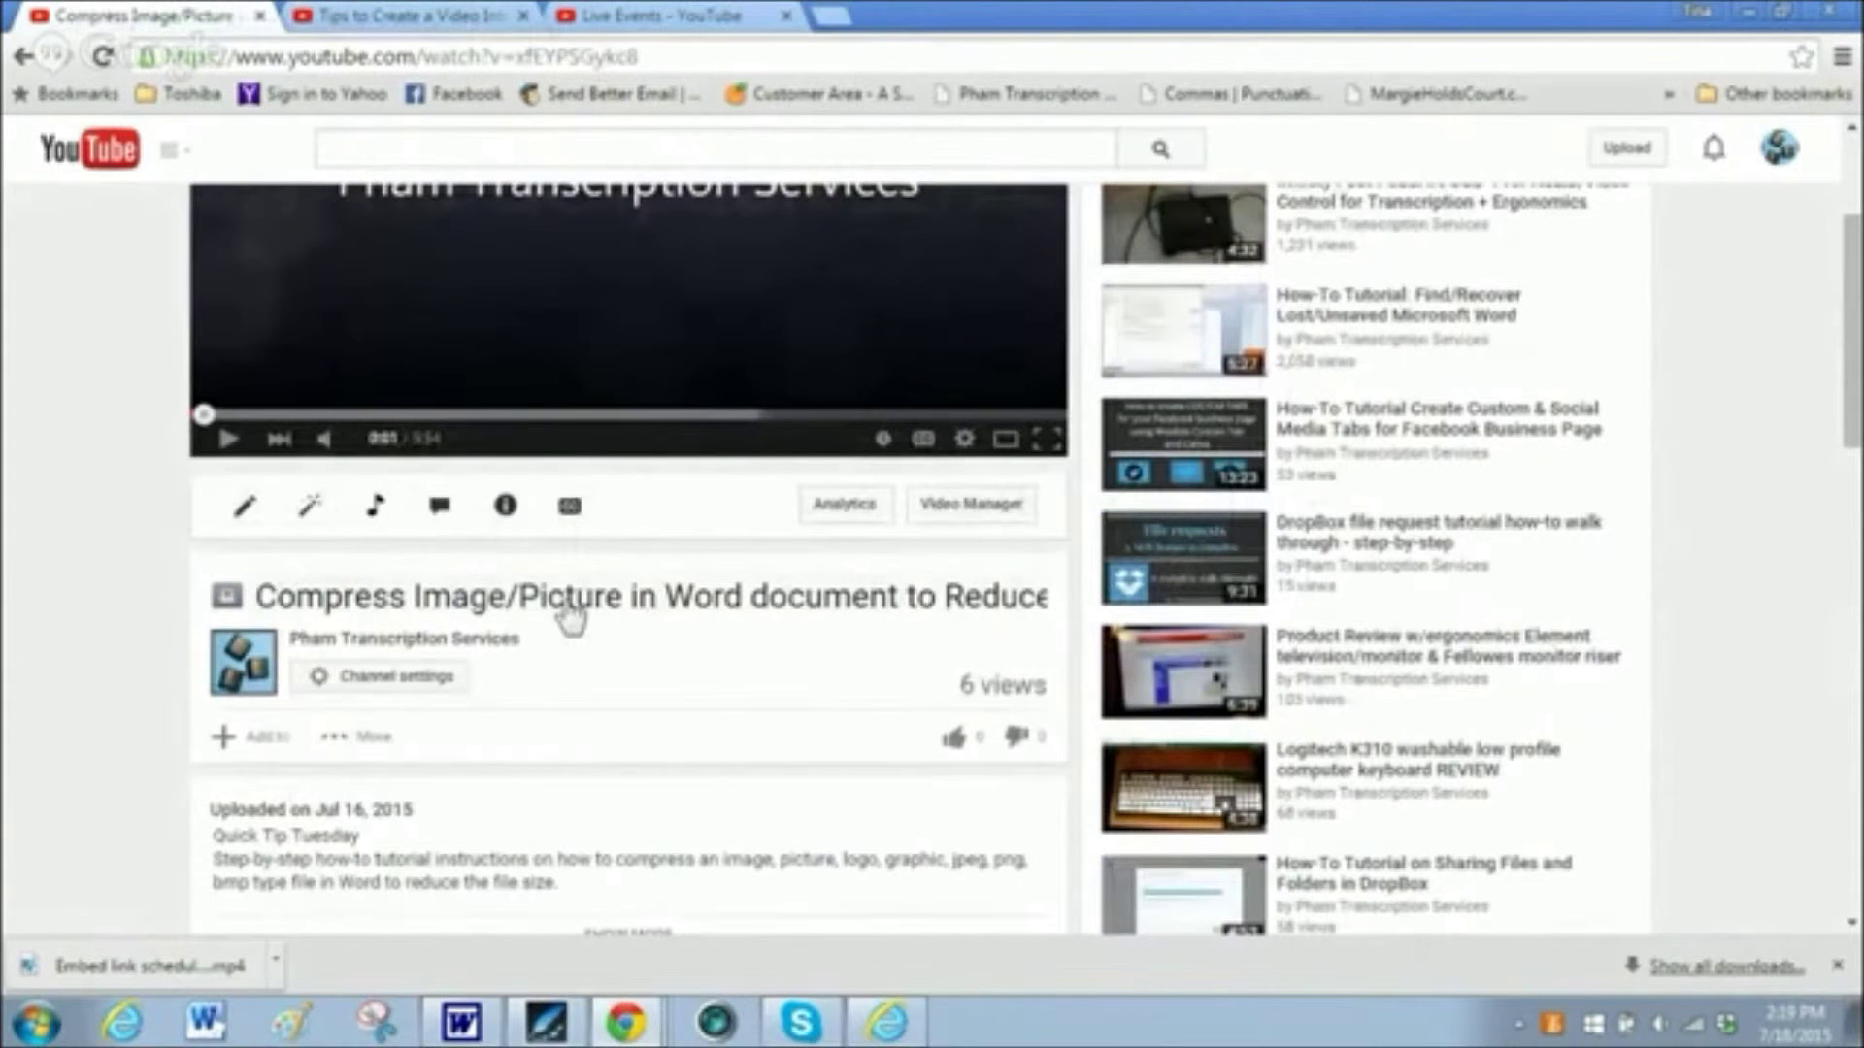
{"action": "left_click", "coordinate": [247, 507]}
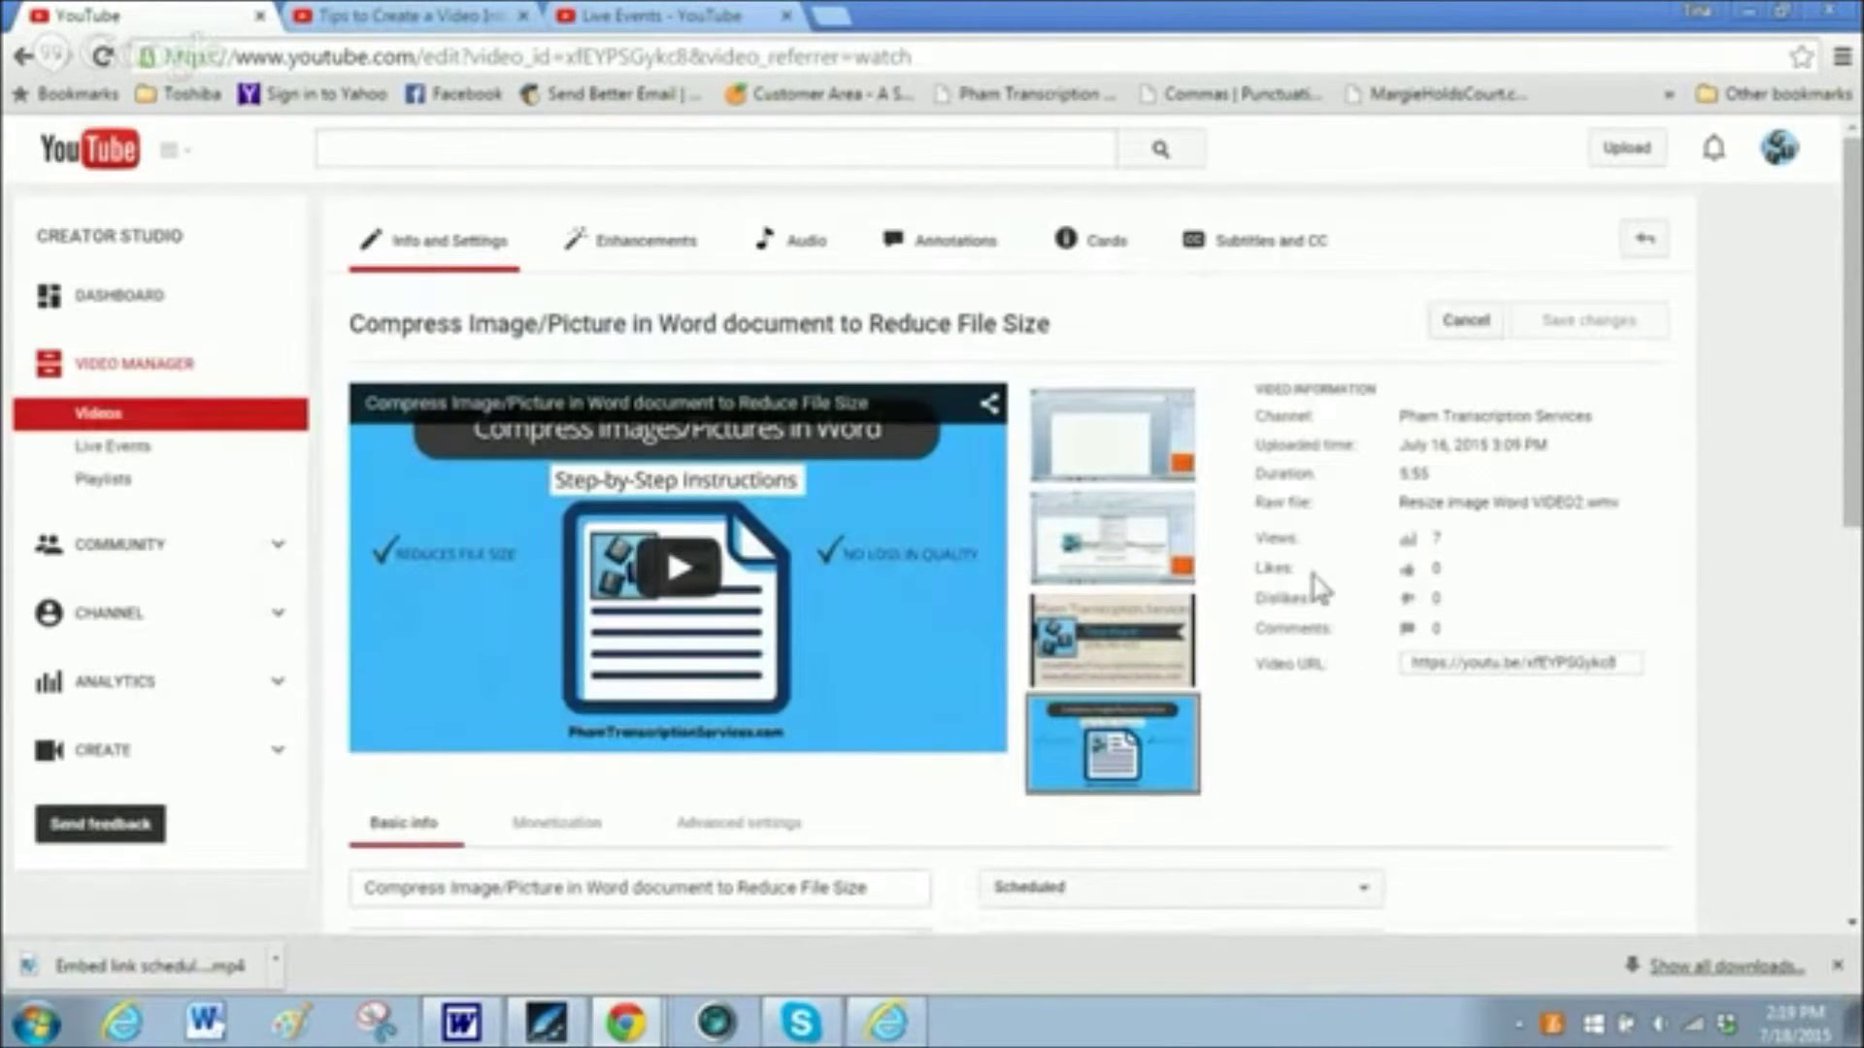
{"action": "left_click", "coordinate": [1537, 674]}
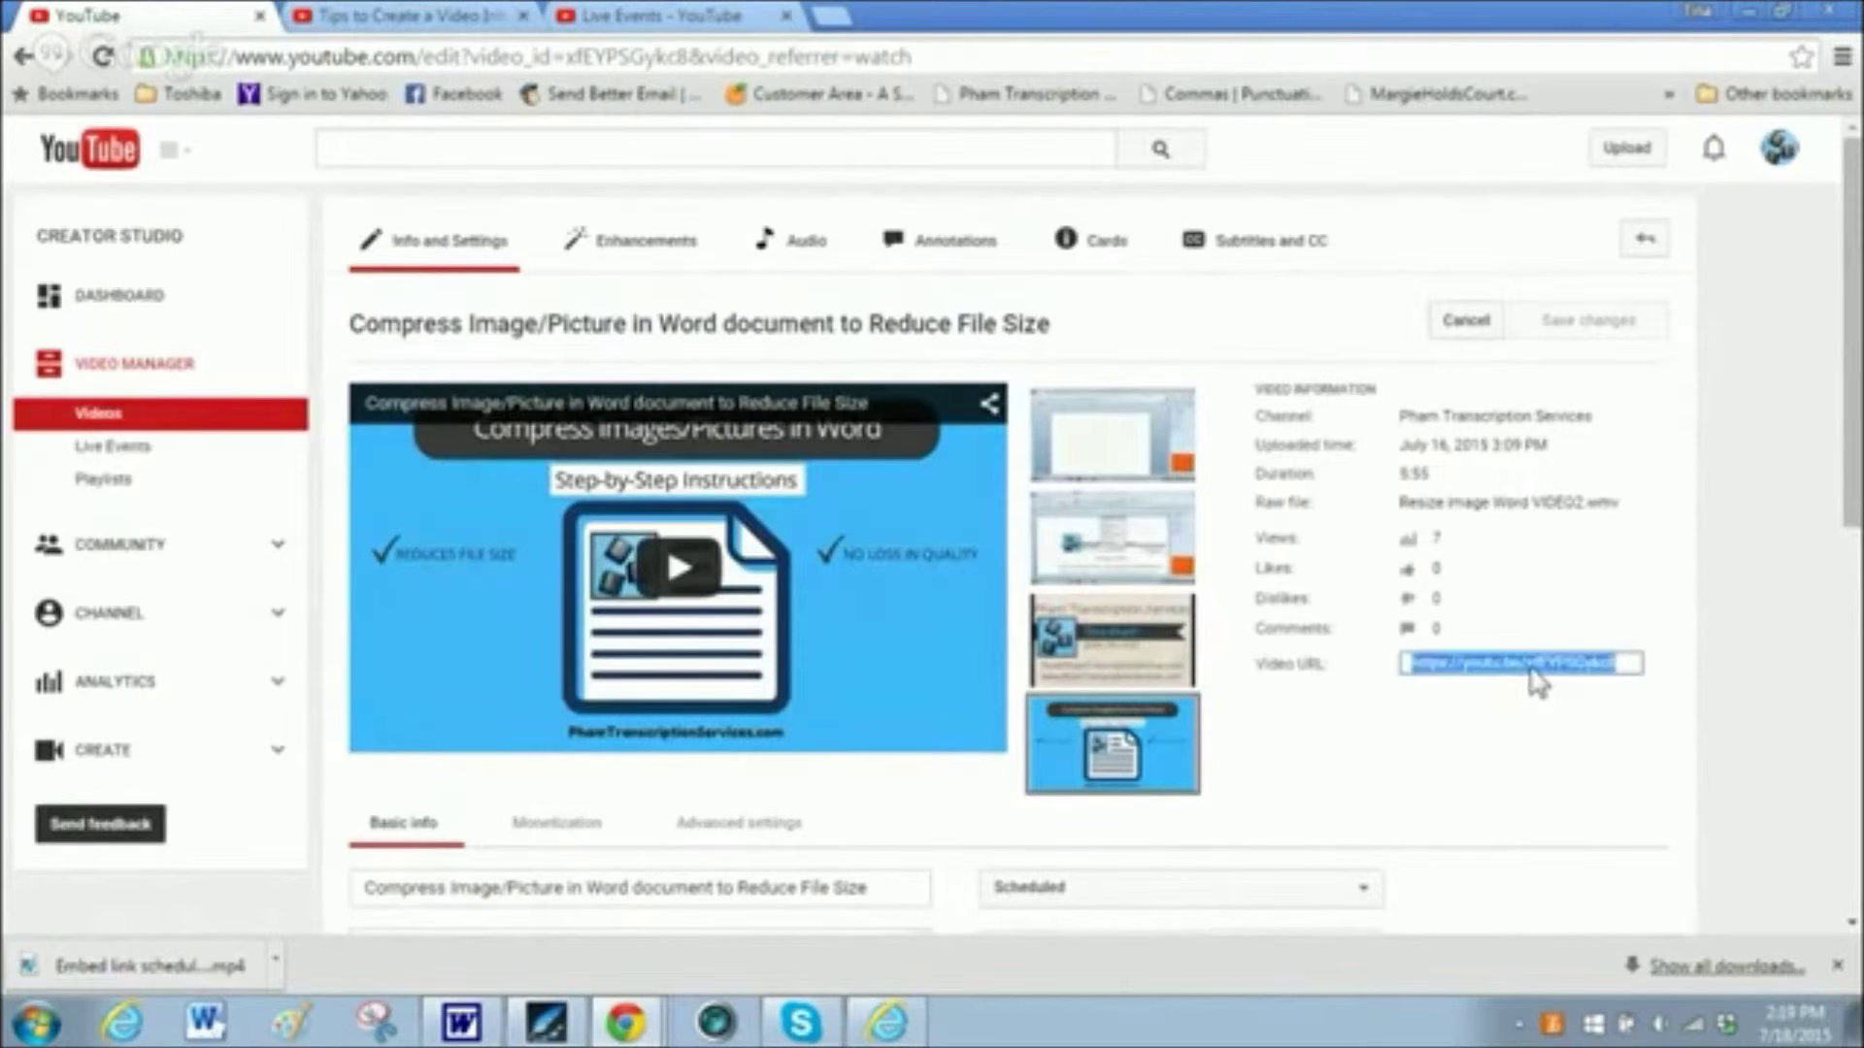
{"action": "left_click", "coordinate": [1552, 667]}
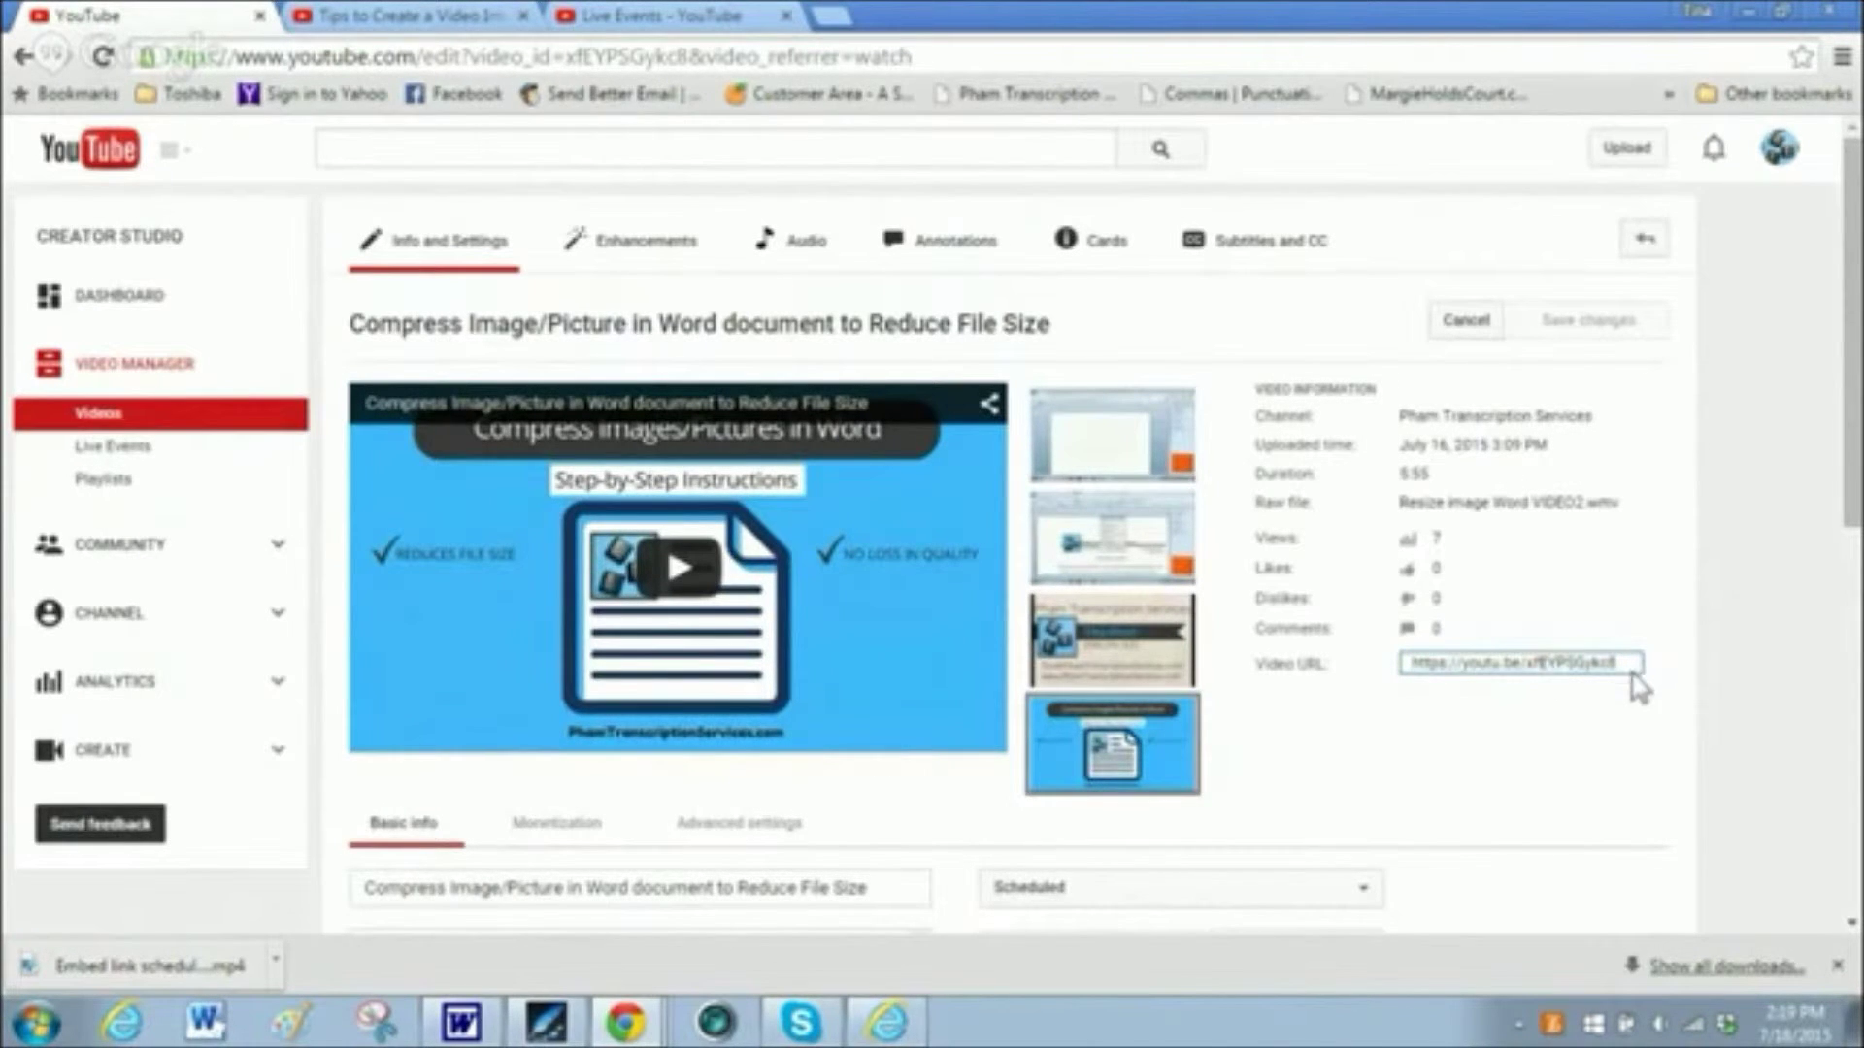
{"action": "left_click_drag", "start_coordinate": [1608, 663], "coordinate": [1542, 676]}
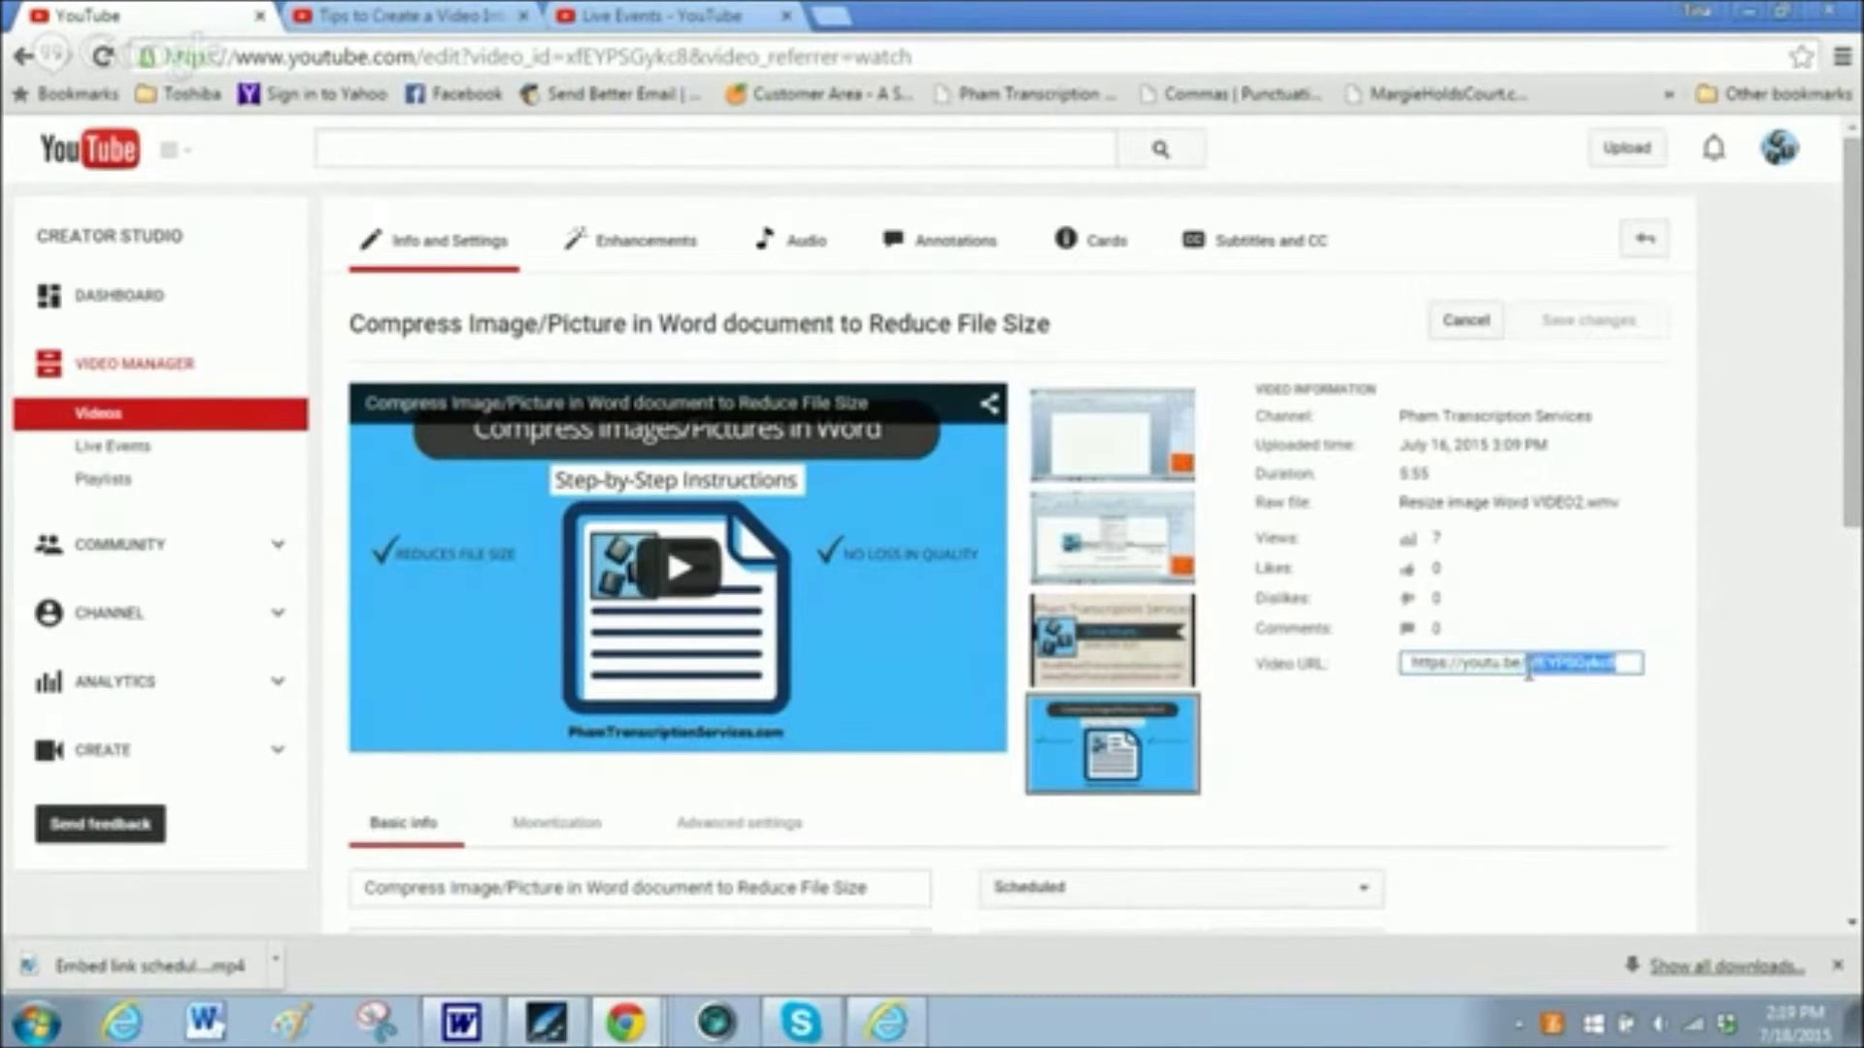
{"action": "key", "text": "ctrl+a"}
{"action": "left_click", "coordinate": [1614, 686]}
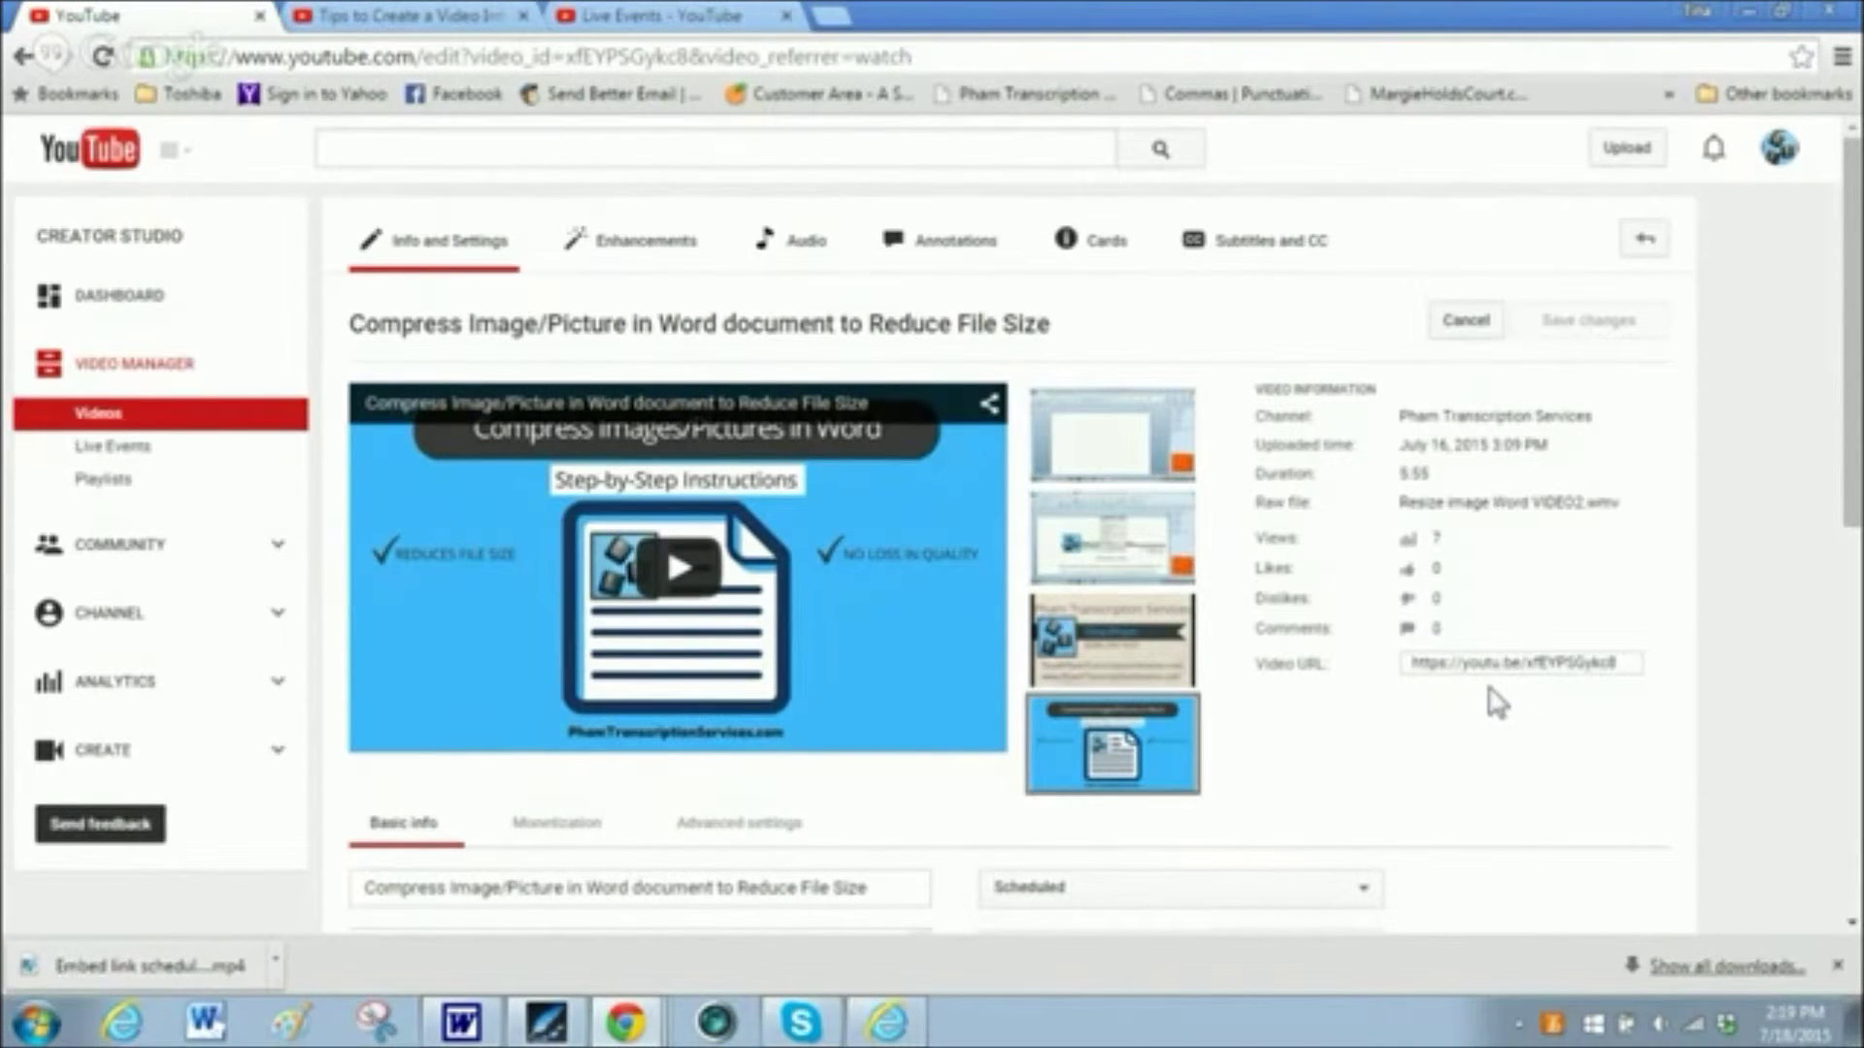
- Set the Compress Image video to Unlisted, save it, and open its watch page
{"action": "scroll", "coordinate": [1489, 699], "scroll_direction": "down", "scroll_amount": 1}
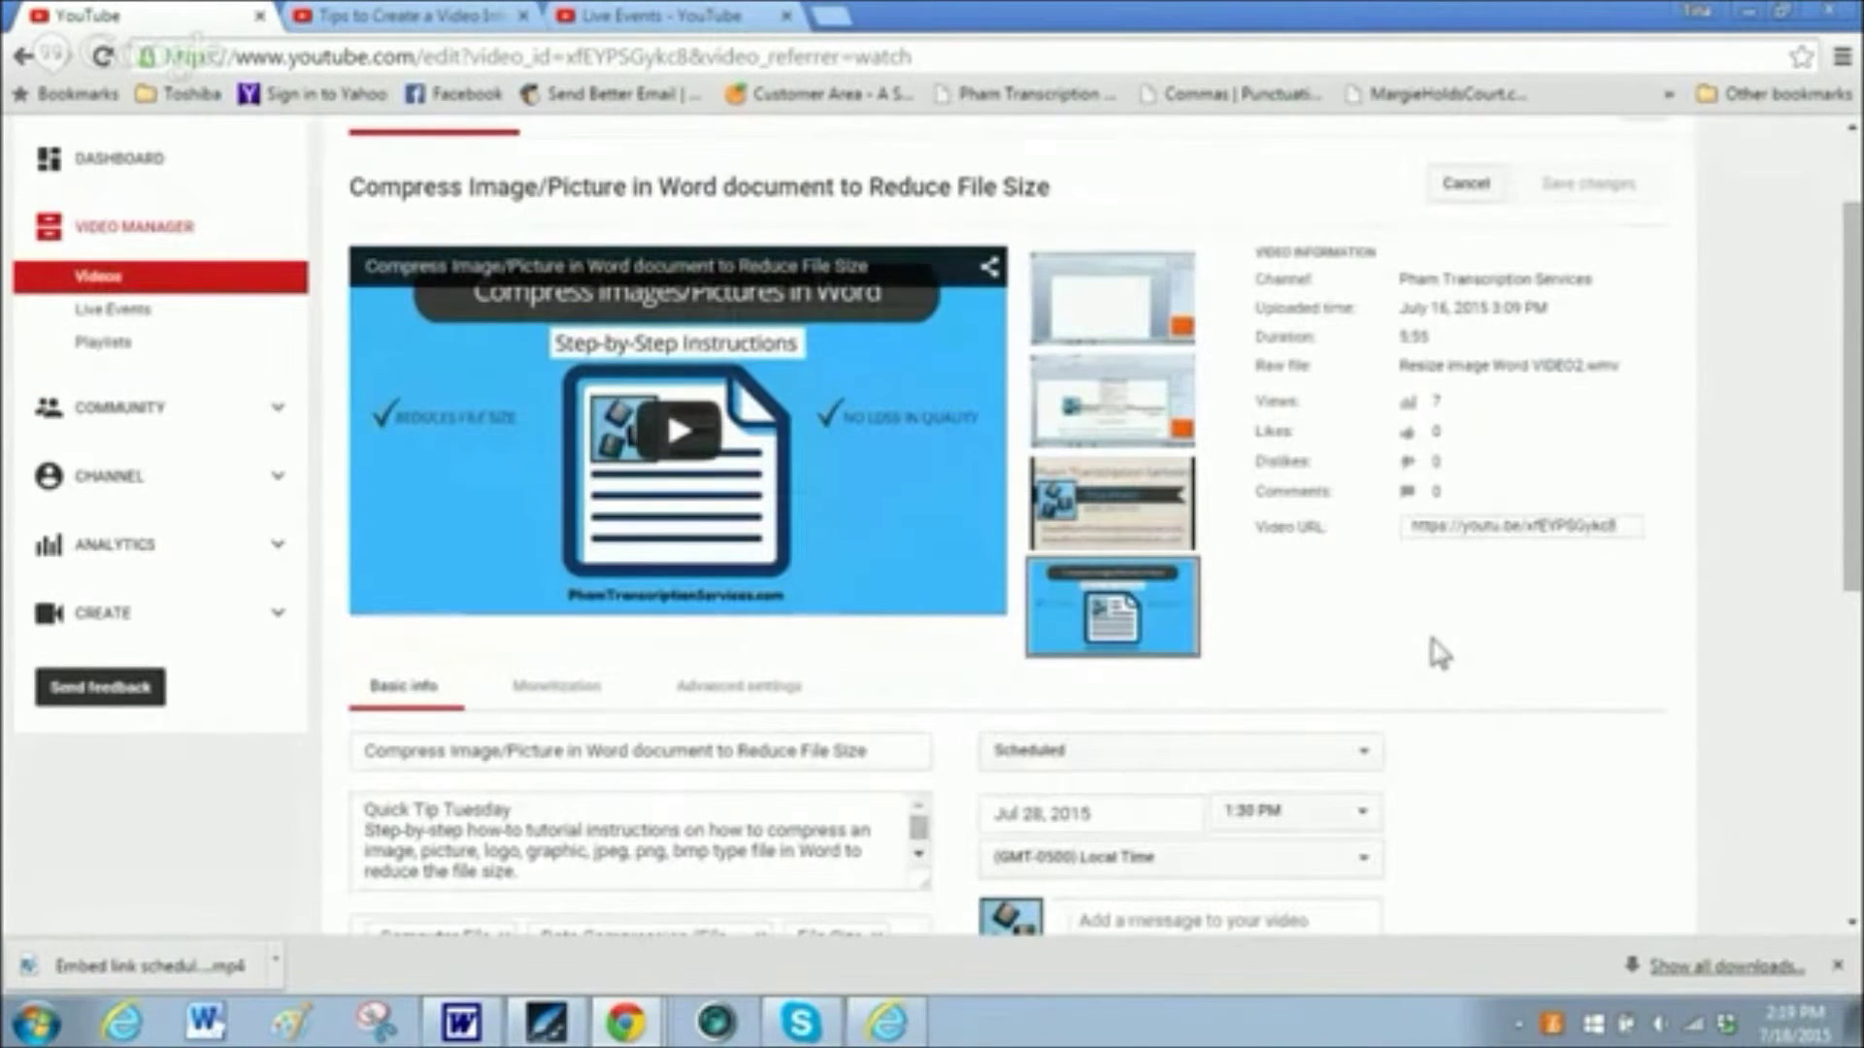
{"action": "scroll", "coordinate": [1165, 672], "scroll_direction": "down", "scroll_amount": 2}
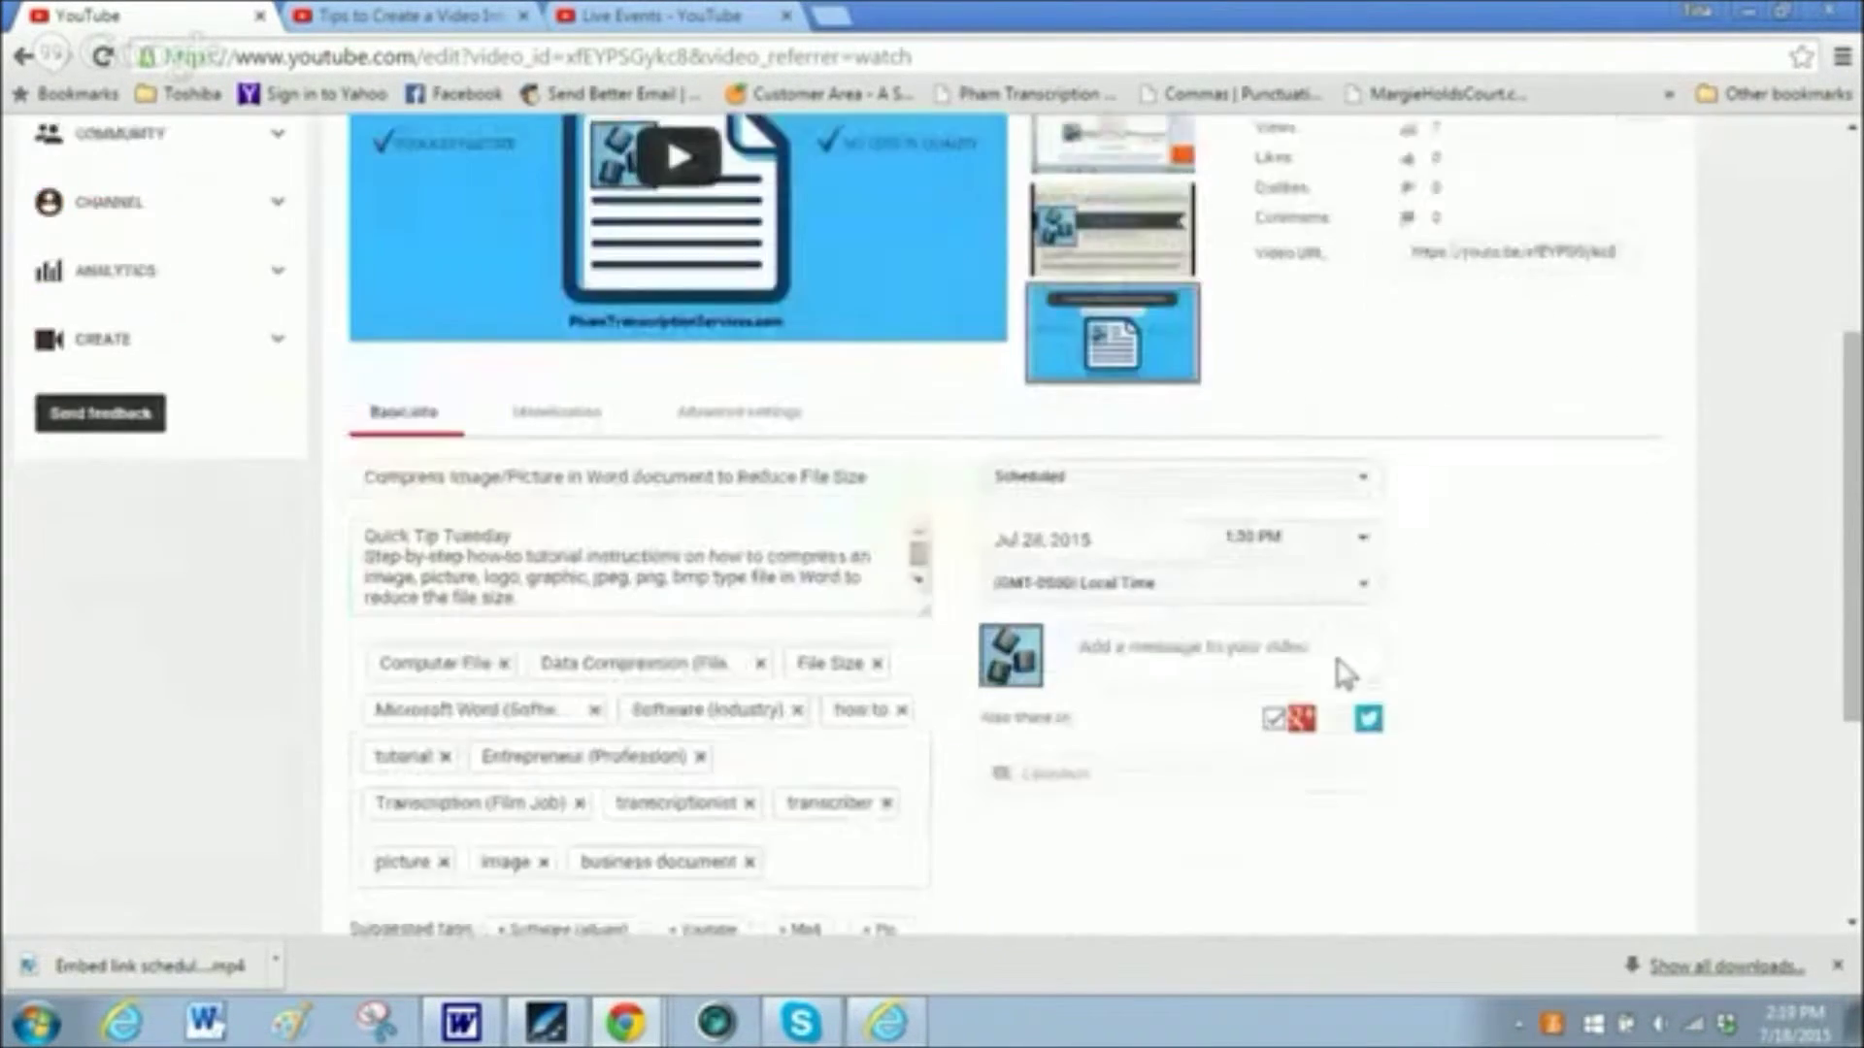
{"action": "scroll", "coordinate": [1339, 665], "scroll_direction": "down", "scroll_amount": 1}
{"action": "scroll", "coordinate": [704, 505], "scroll_direction": "up", "scroll_amount": 3}
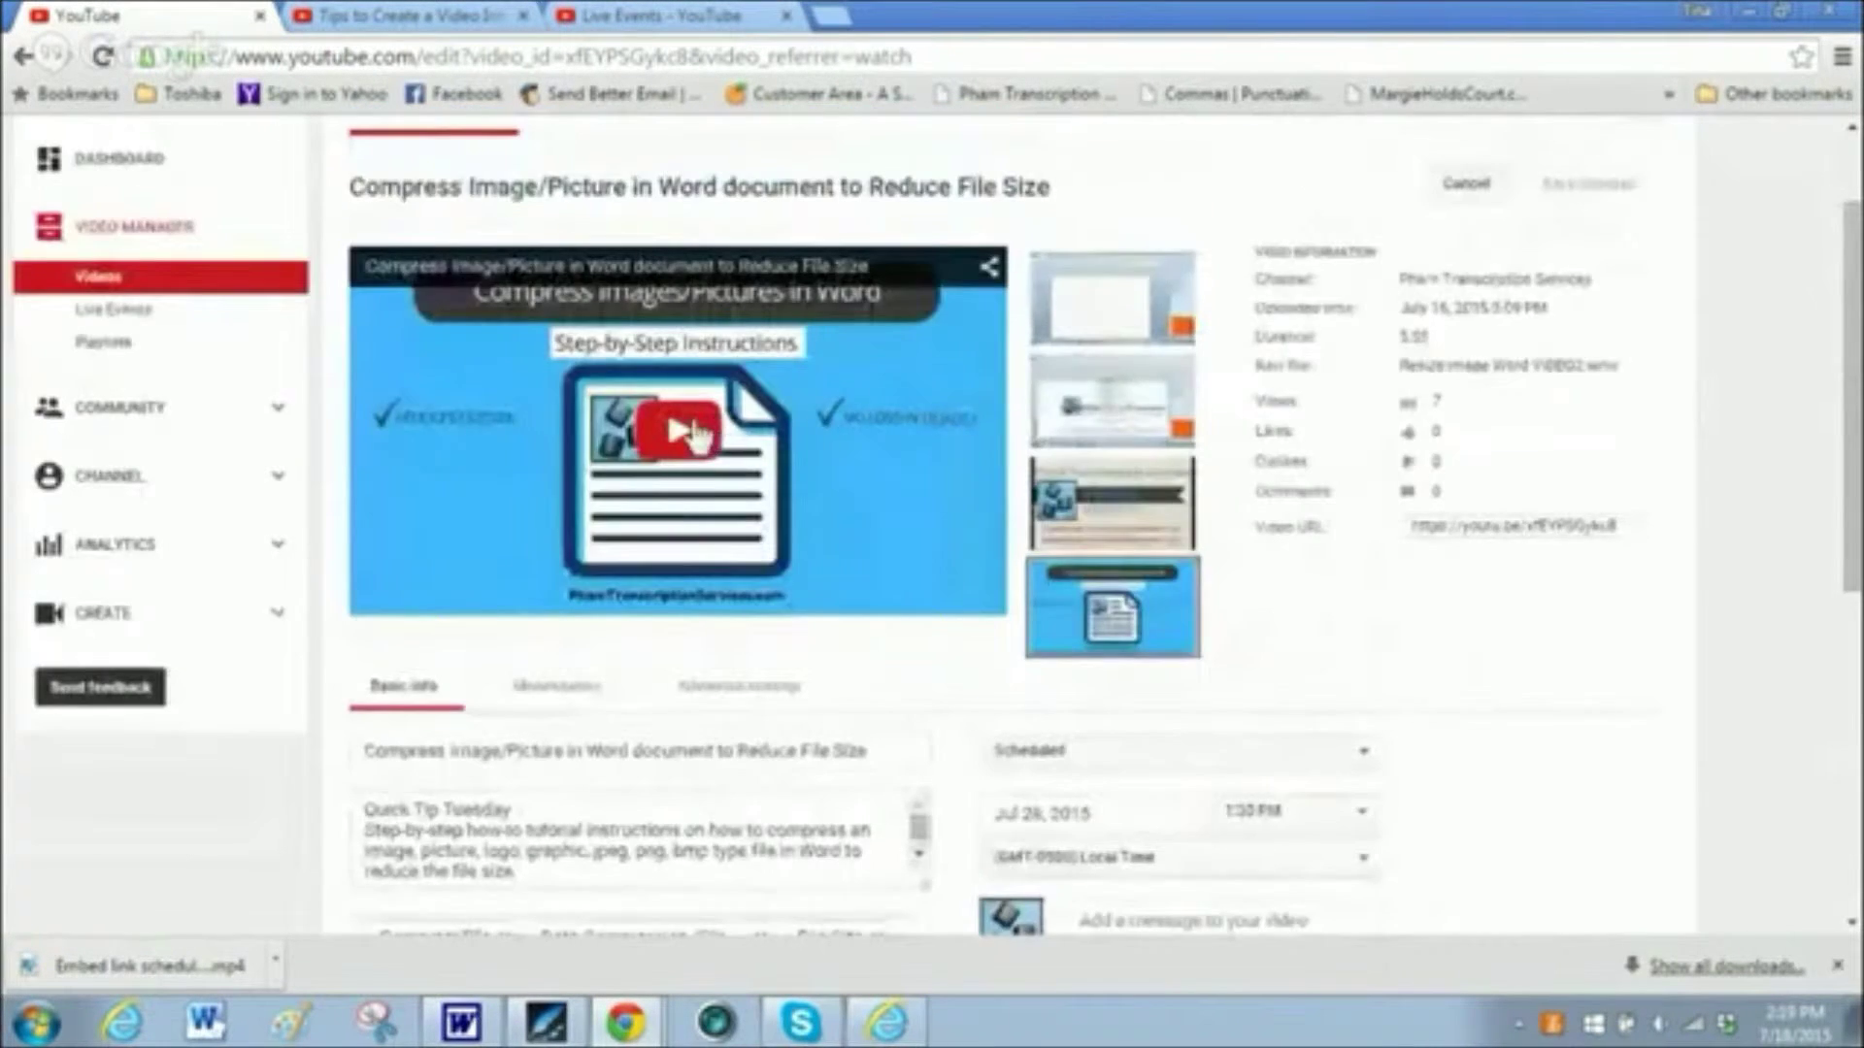
{"action": "scroll", "coordinate": [697, 434], "scroll_direction": "down", "scroll_amount": 2}
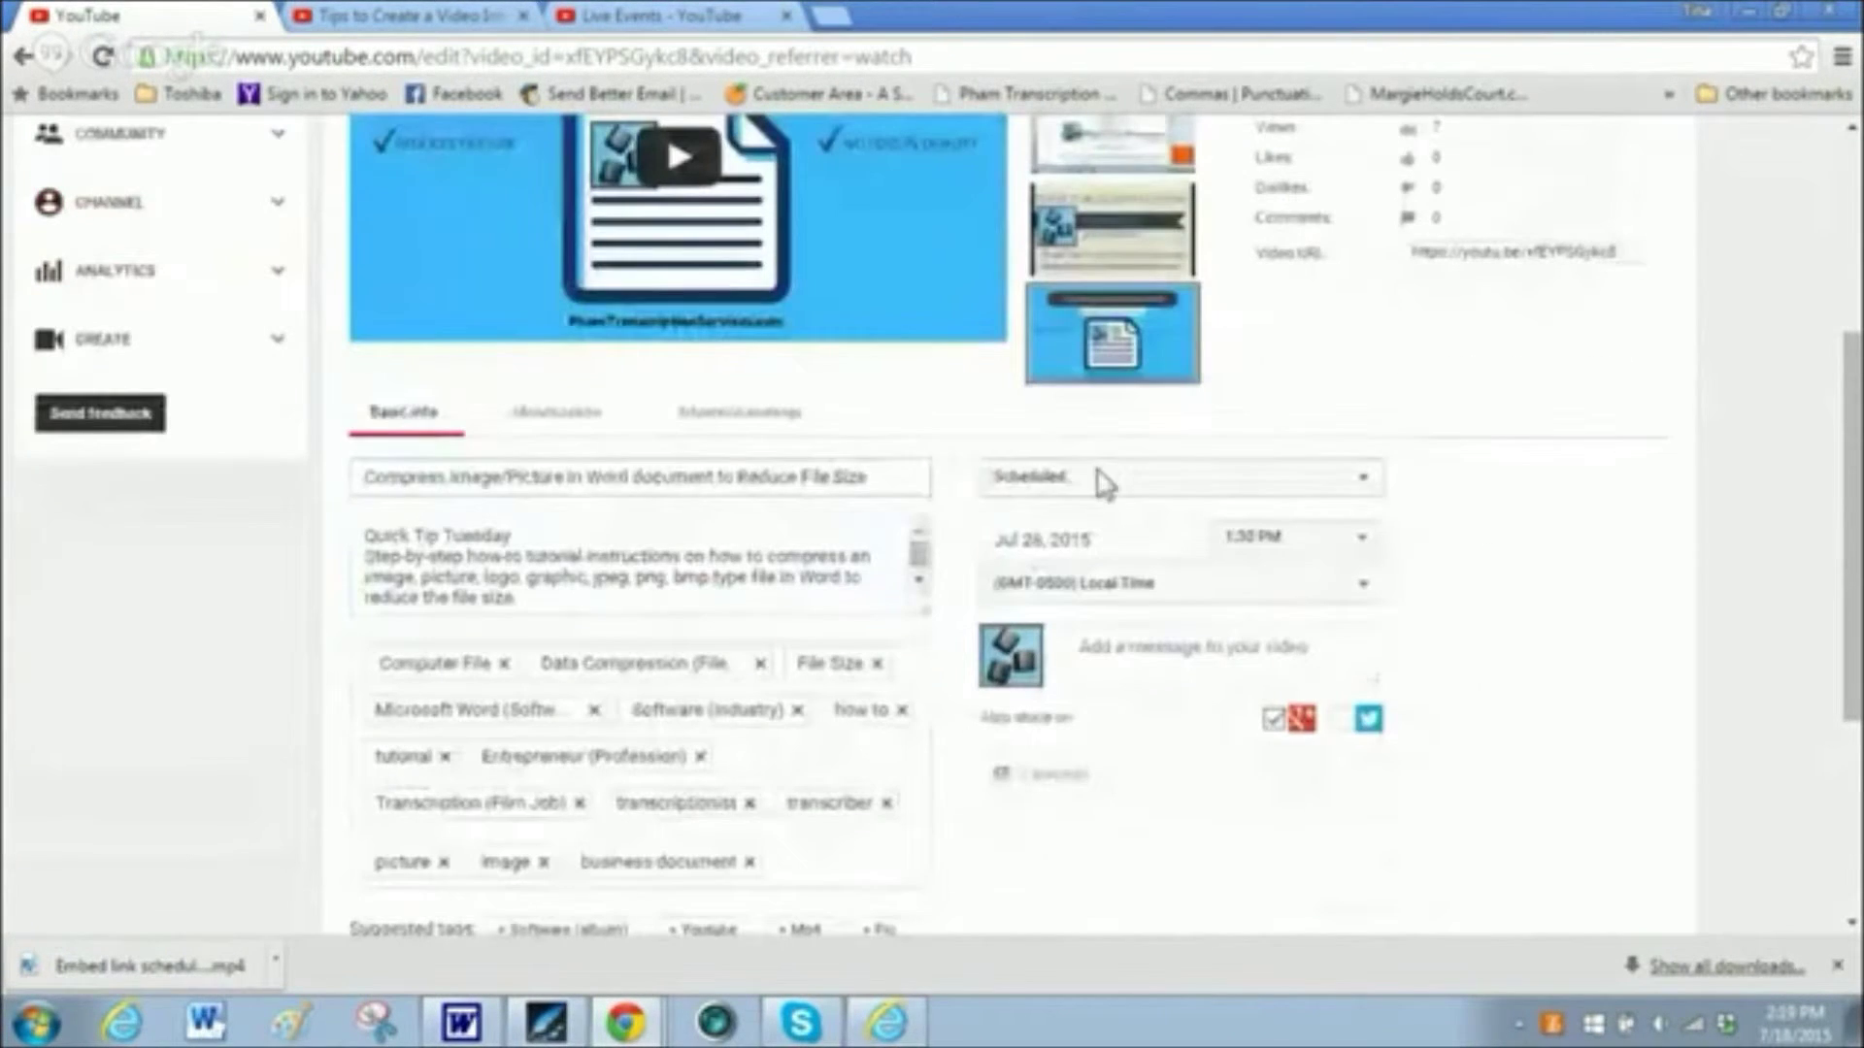
{"action": "left_click", "coordinate": [1362, 479]}
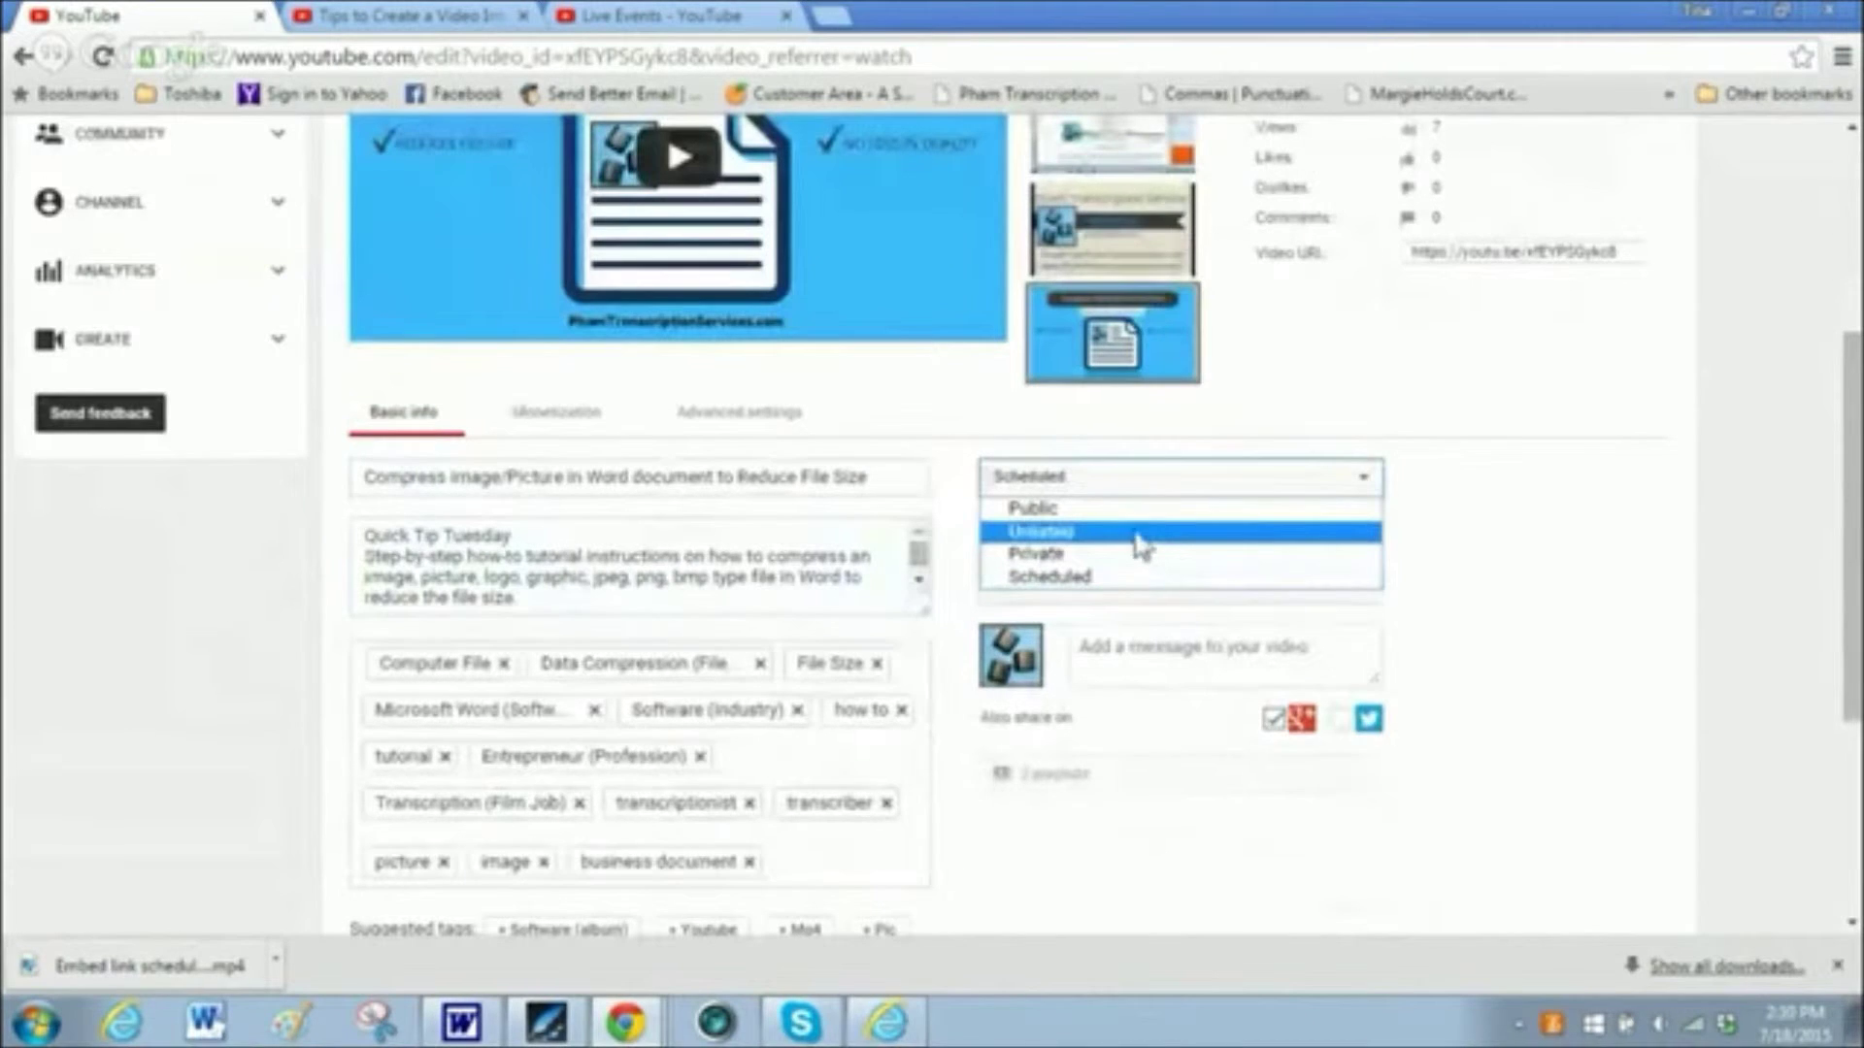
{"action": "left_click", "coordinate": [1068, 532]}
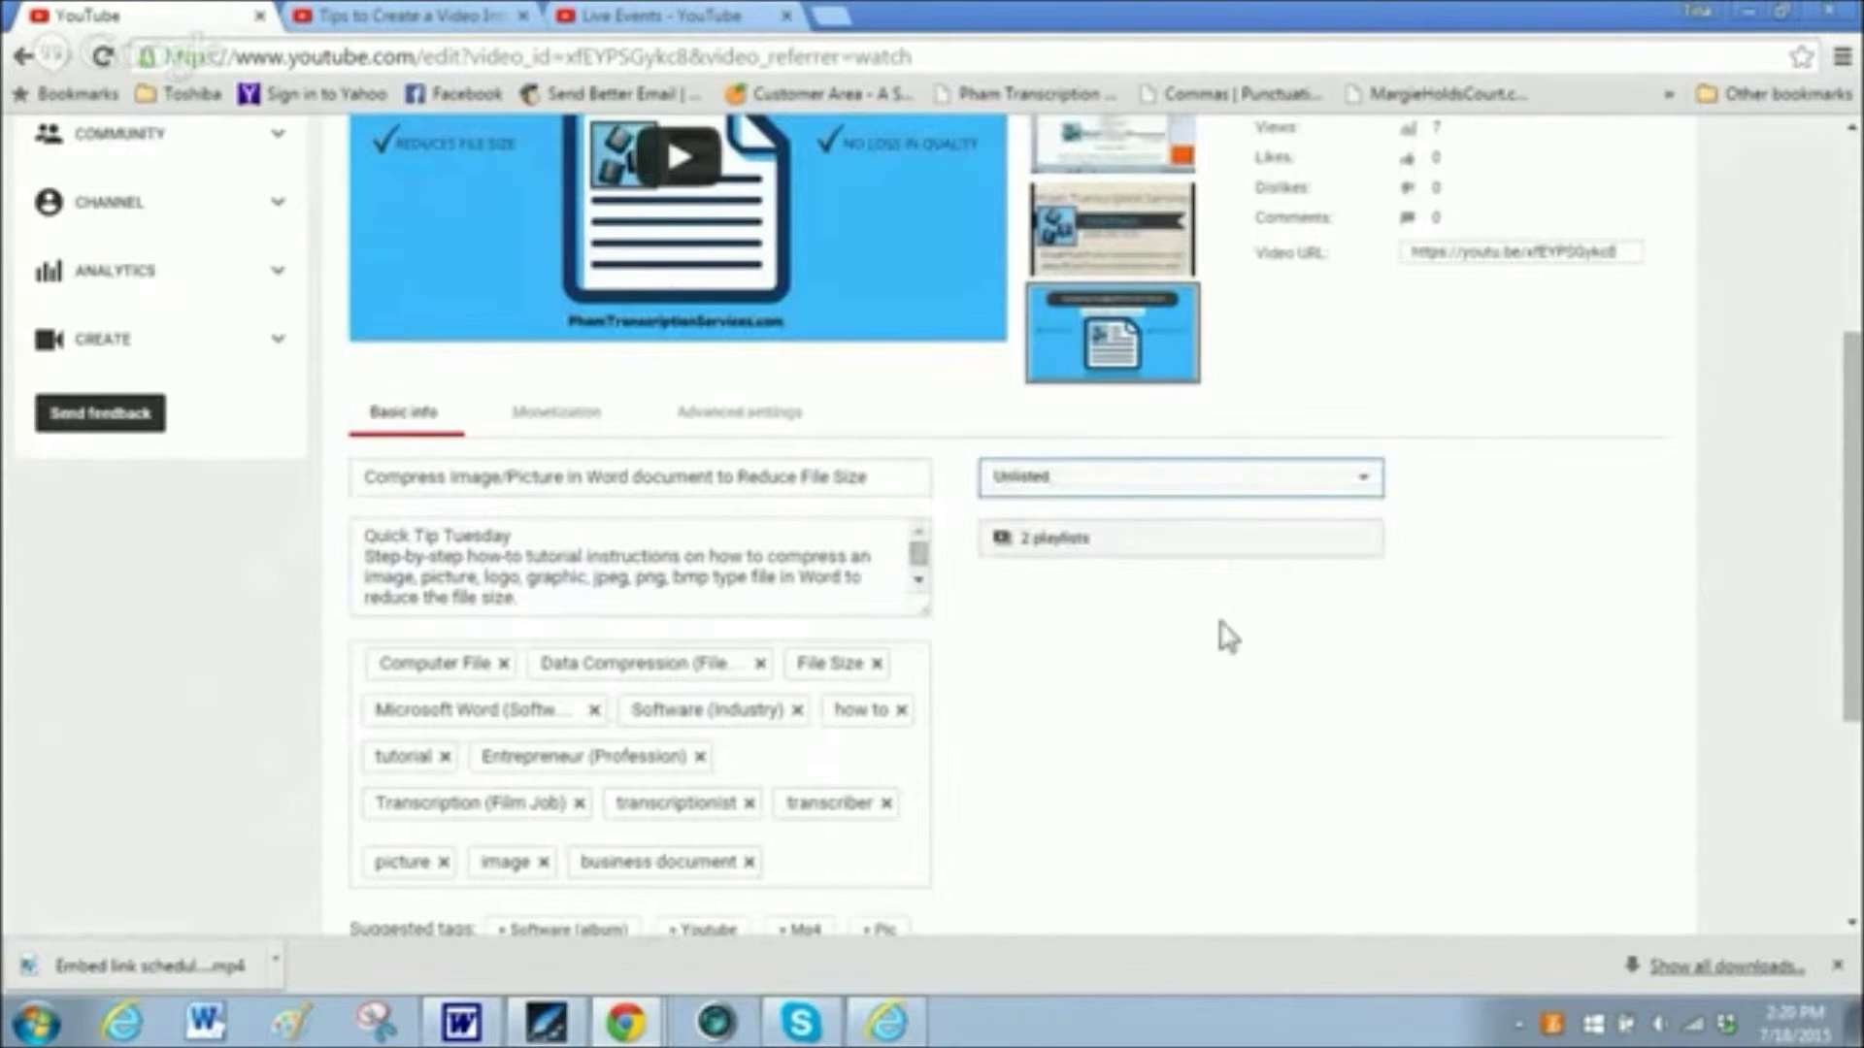
{"action": "scroll", "coordinate": [1531, 695], "scroll_direction": "down", "scroll_amount": 3}
{"action": "left_click", "coordinate": [1563, 772]}
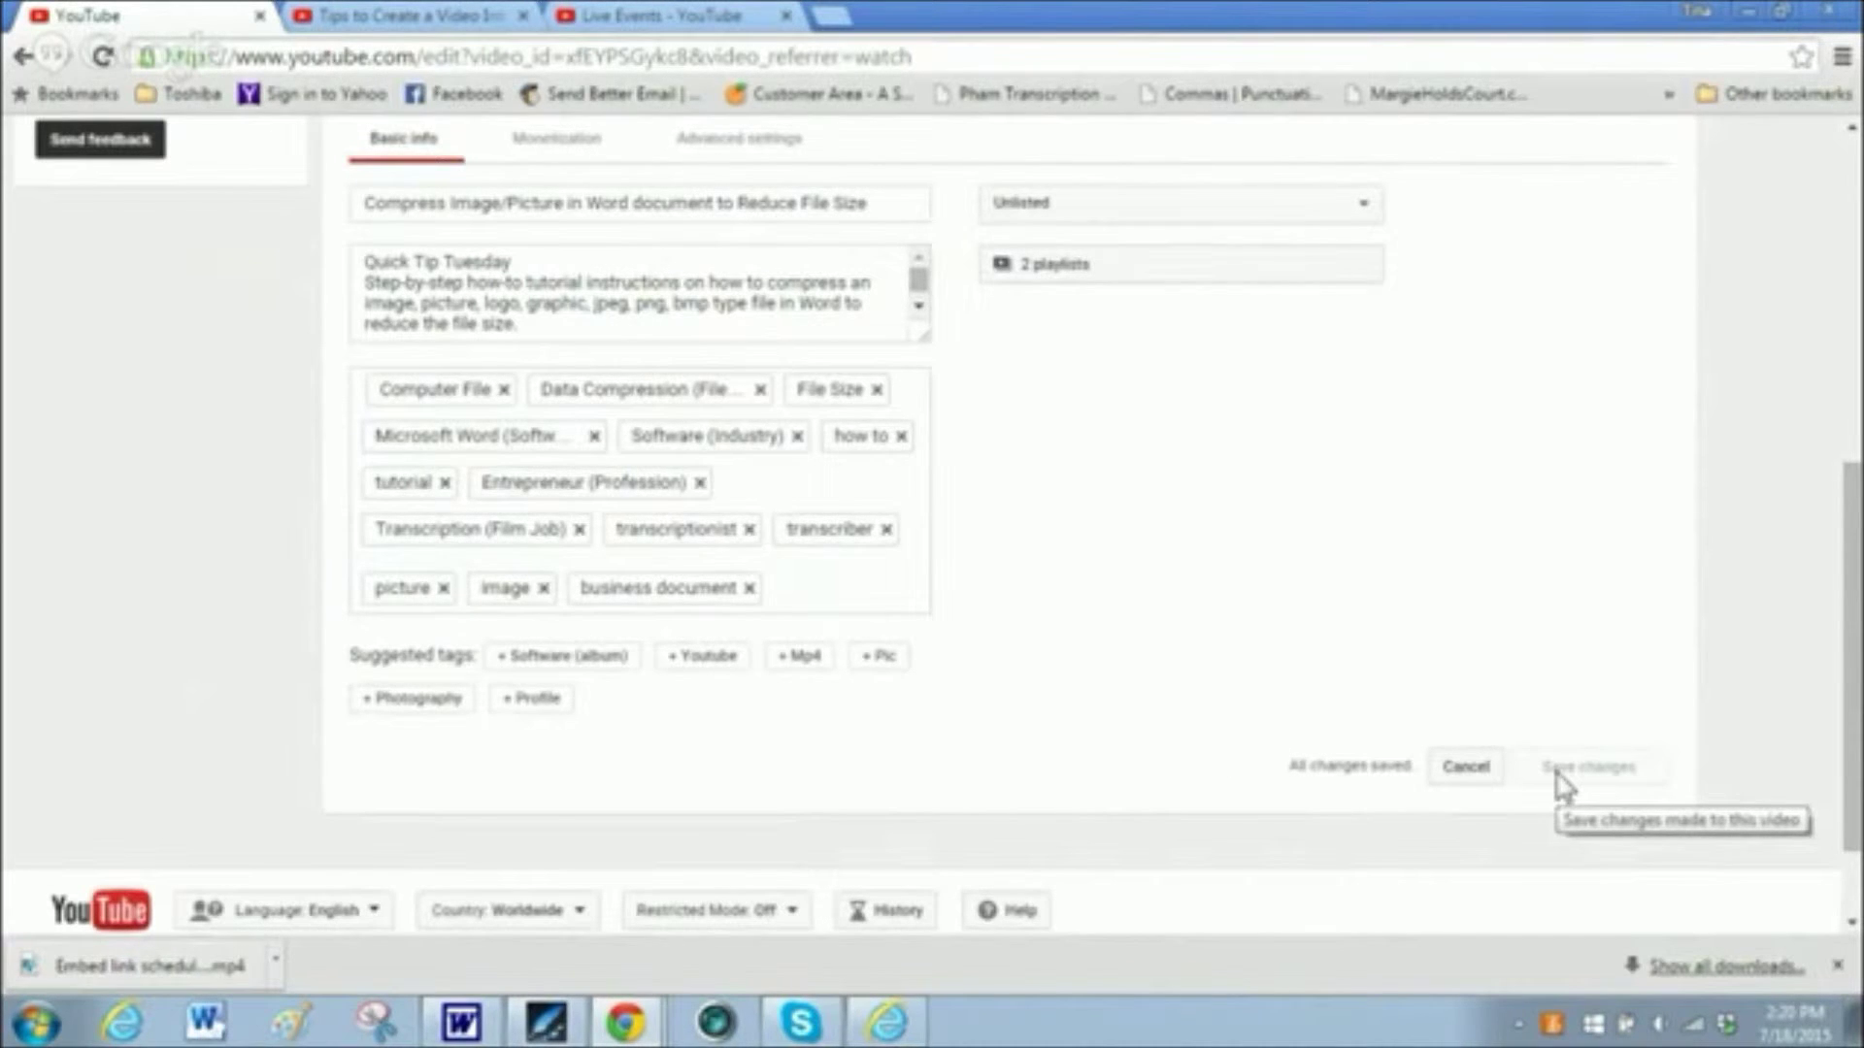
{"action": "scroll", "coordinate": [1181, 586], "scroll_direction": "up", "scroll_amount": 7}
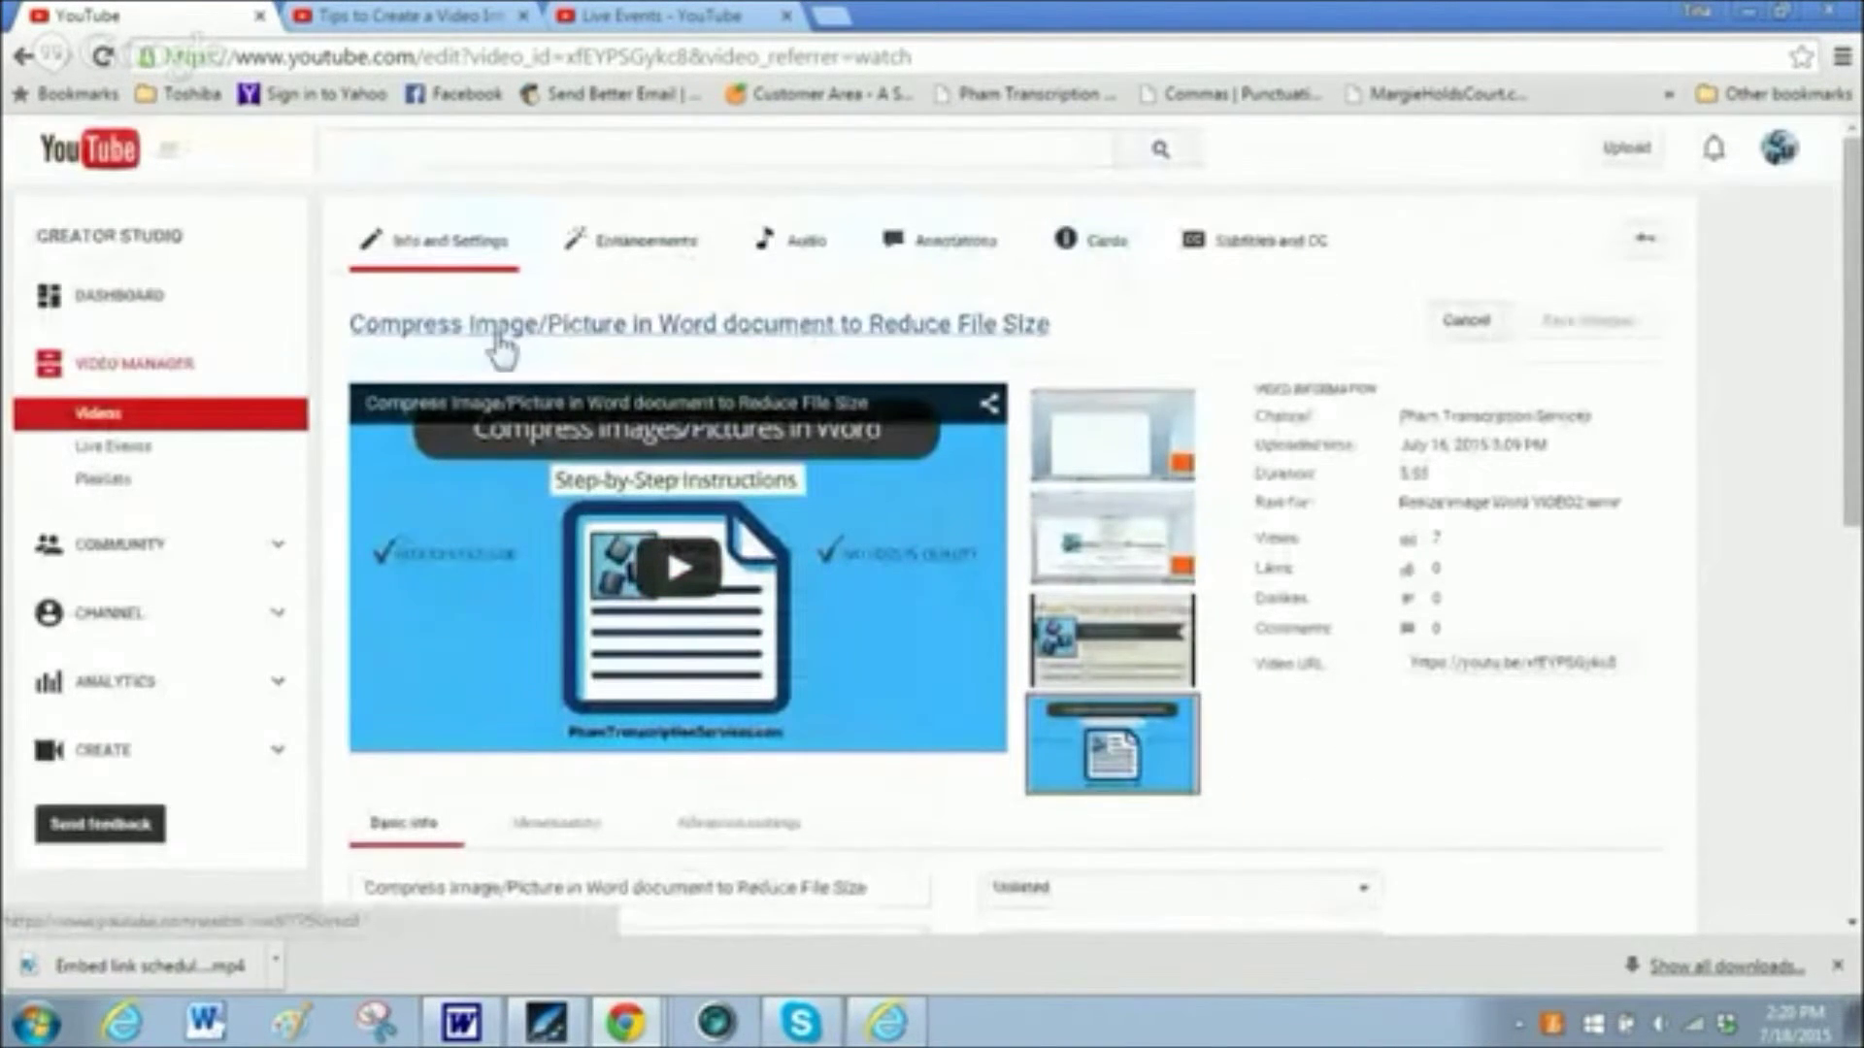
{"action": "left_click", "coordinate": [817, 326]}
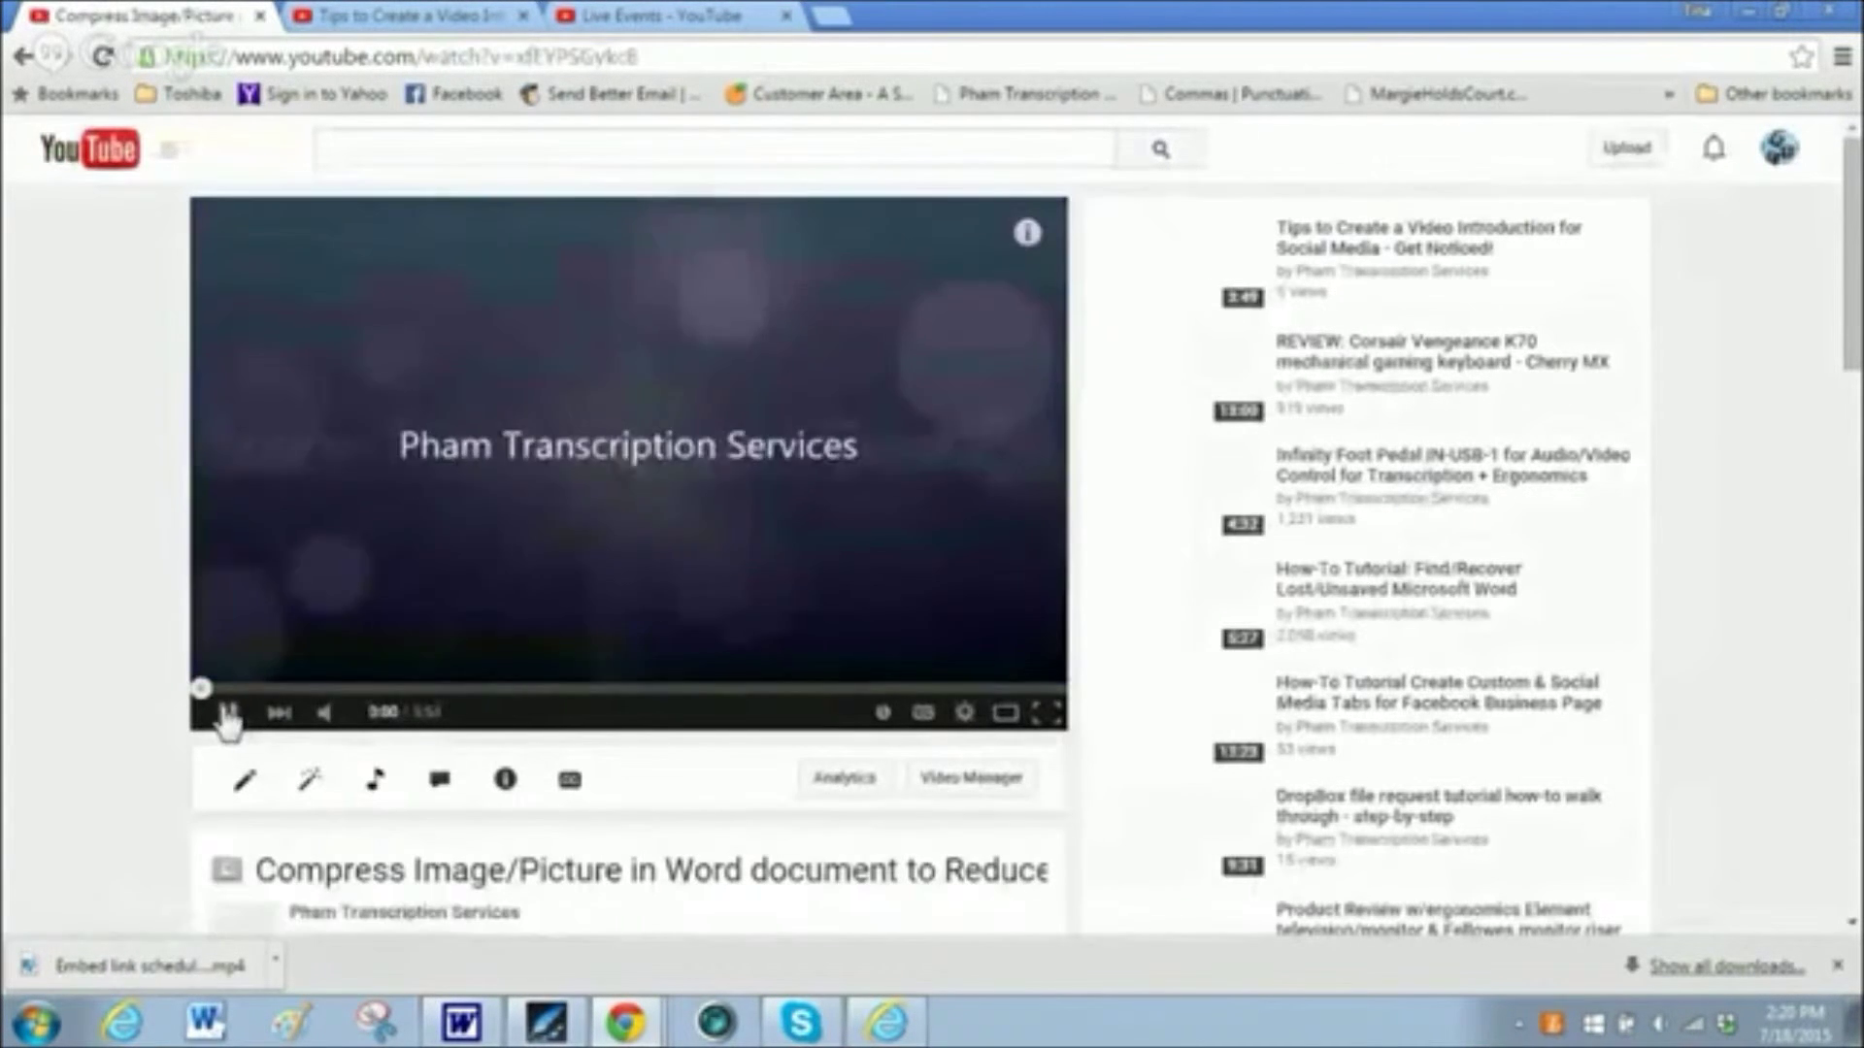
- Pause the video and show its embed code under Share
{"action": "left_click", "coordinate": [228, 716]}
{"action": "scroll", "coordinate": [379, 524], "scroll_direction": "down", "scroll_amount": 3}
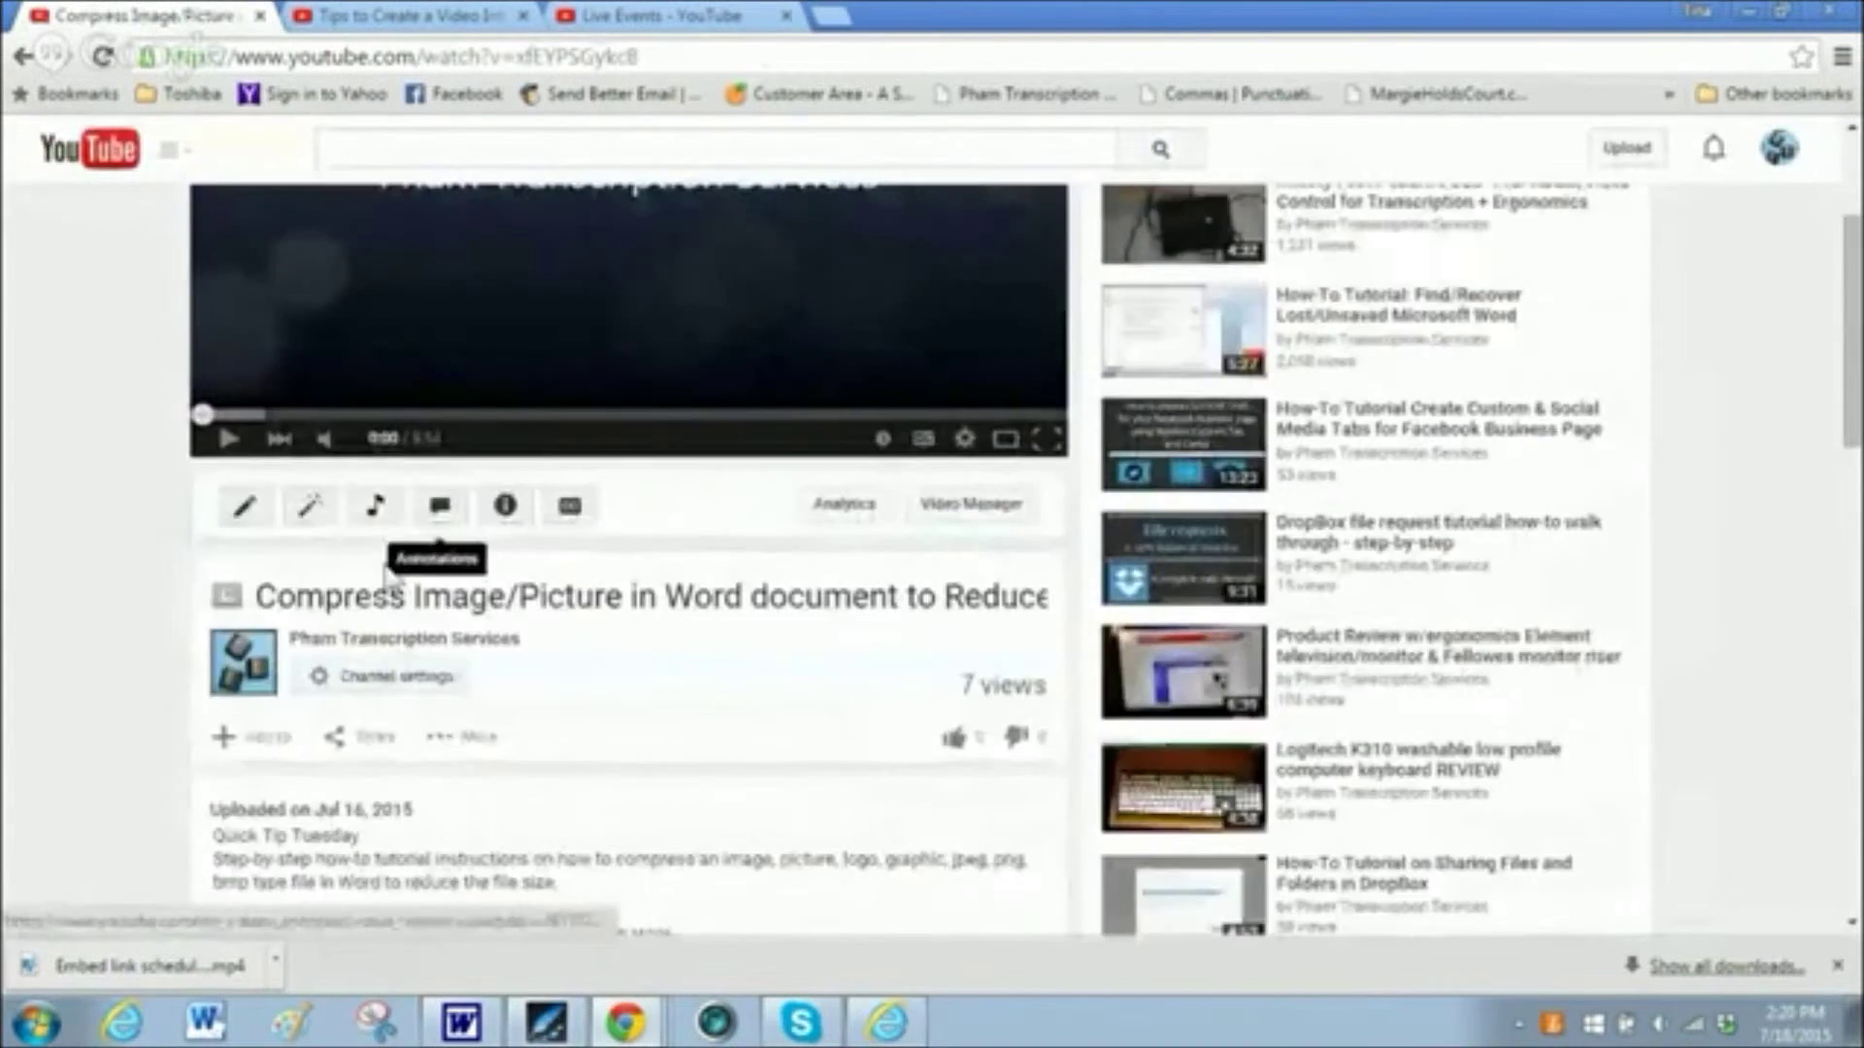
{"action": "left_click", "coordinate": [361, 738]}
{"action": "scroll", "coordinate": [351, 719], "scroll_direction": "down", "scroll_amount": 3}
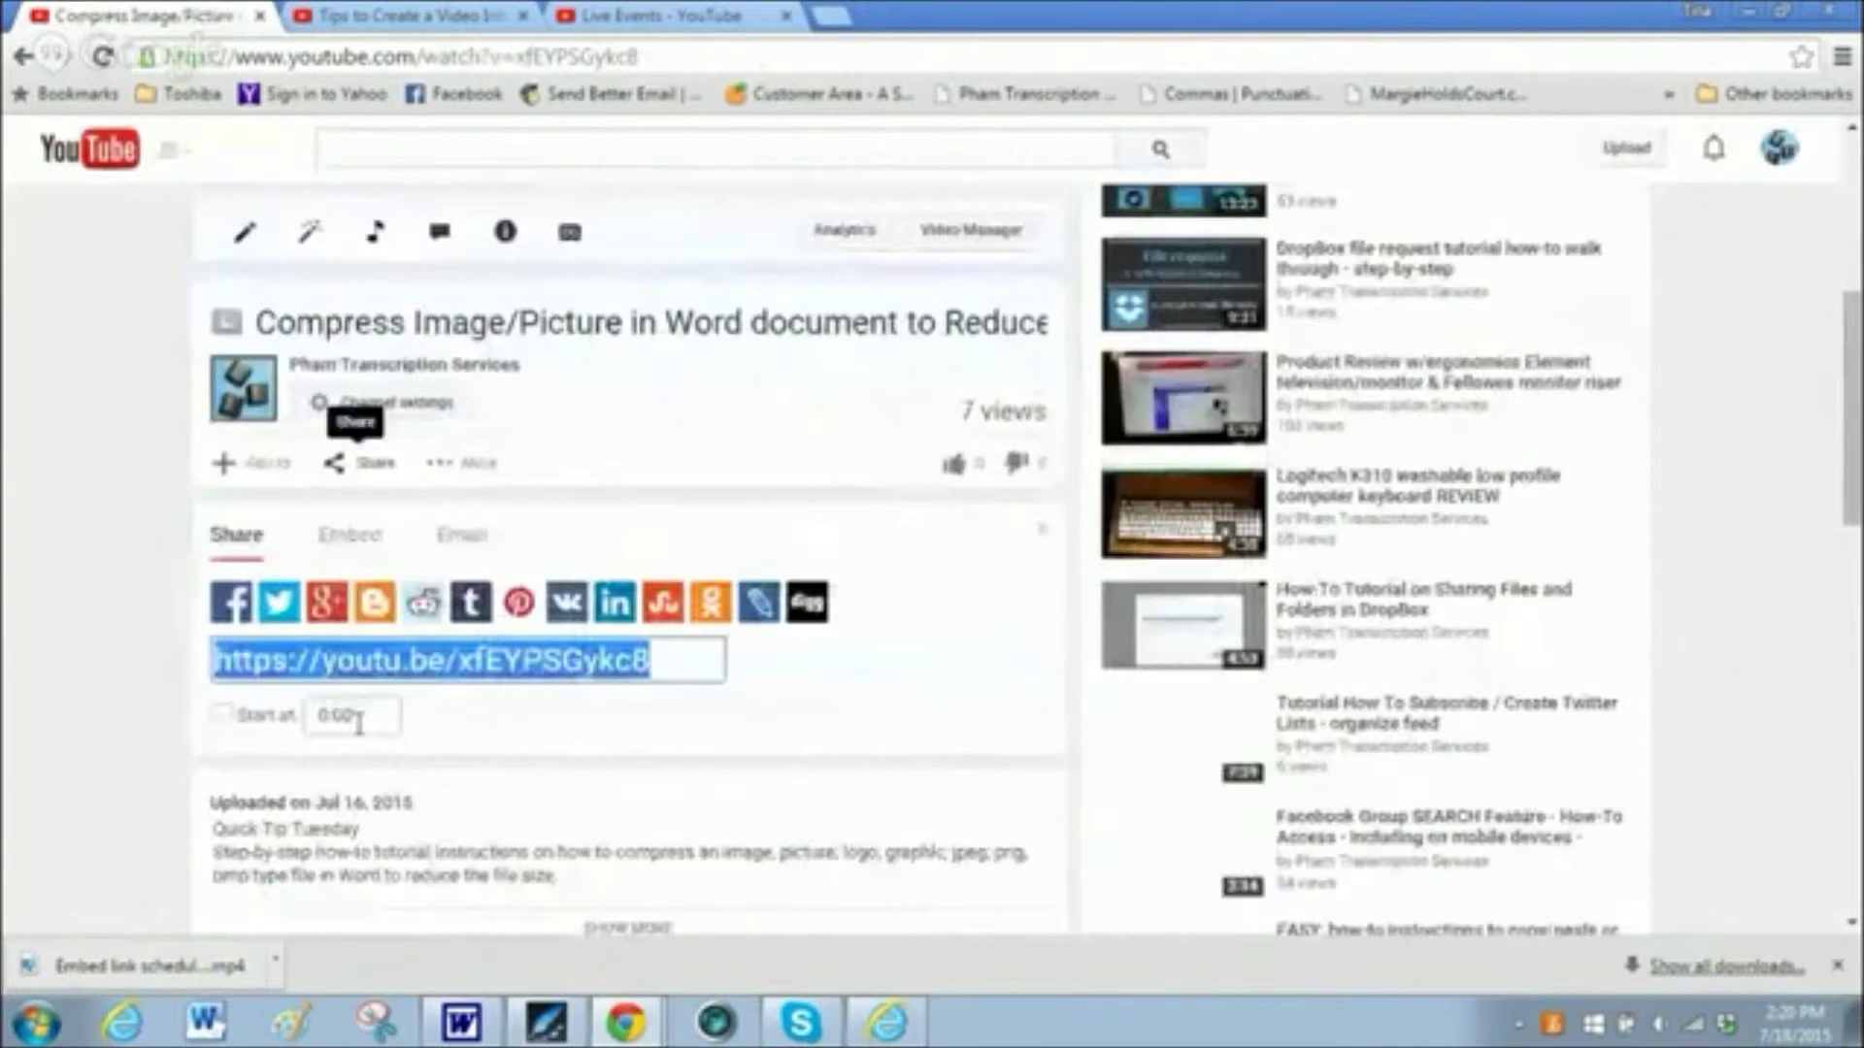
{"action": "left_click", "coordinate": [350, 549]}
- Expand the embed options, then go to the Word document below the SHARE: heading
{"action": "scroll", "coordinate": [504, 560], "scroll_direction": "down", "scroll_amount": 4}
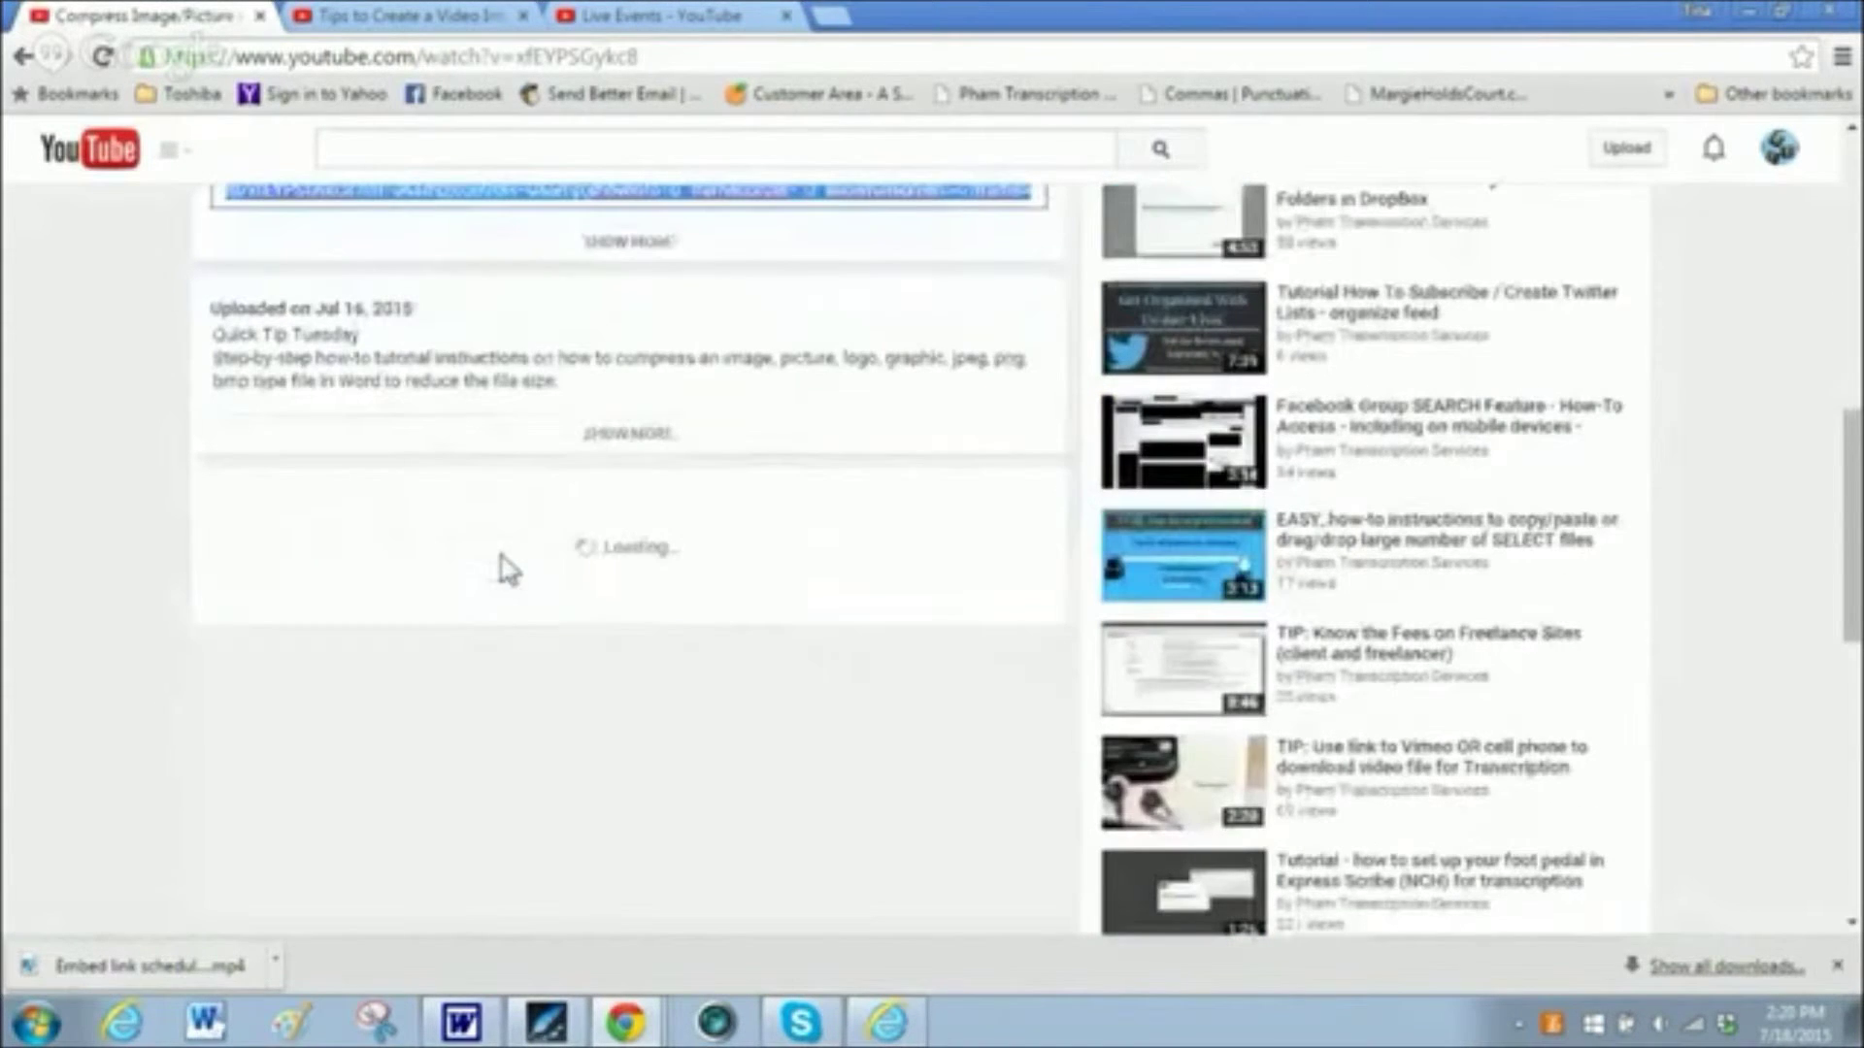
{"action": "scroll", "coordinate": [624, 300], "scroll_direction": "up", "scroll_amount": 3}
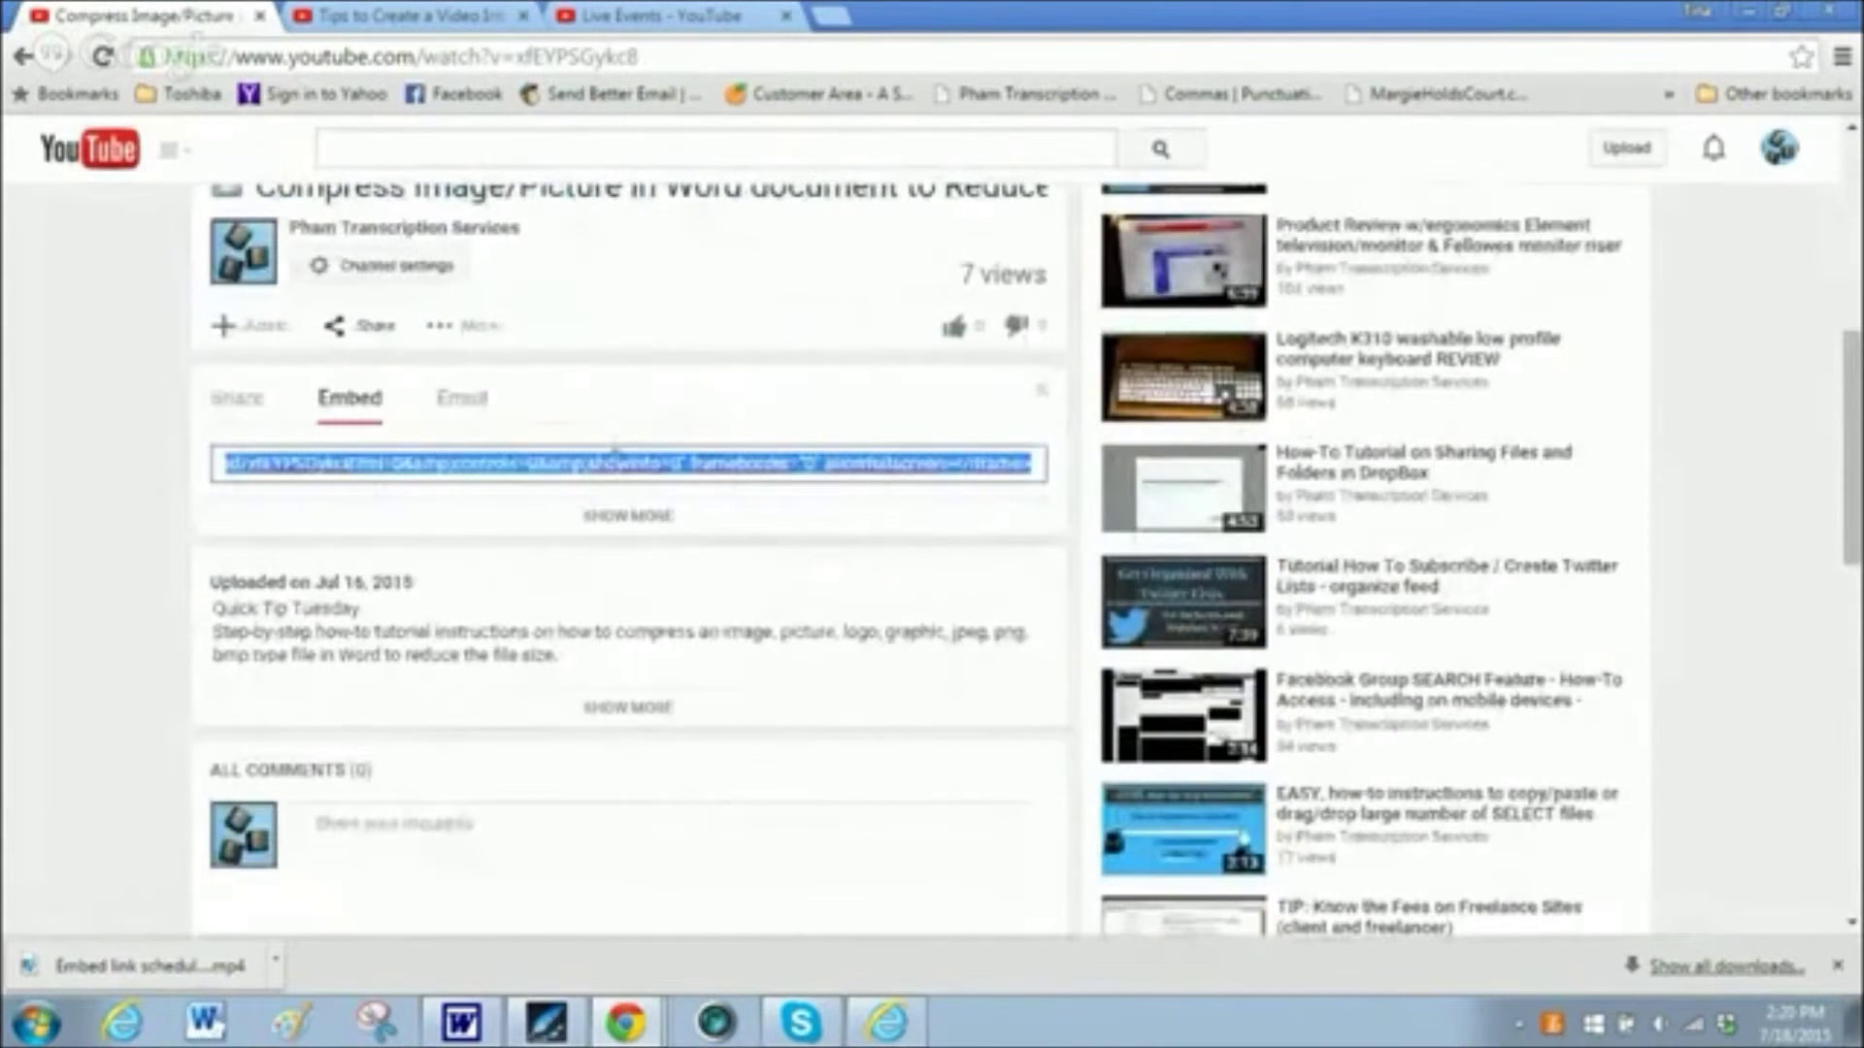
{"action": "left_click", "coordinate": [648, 517]}
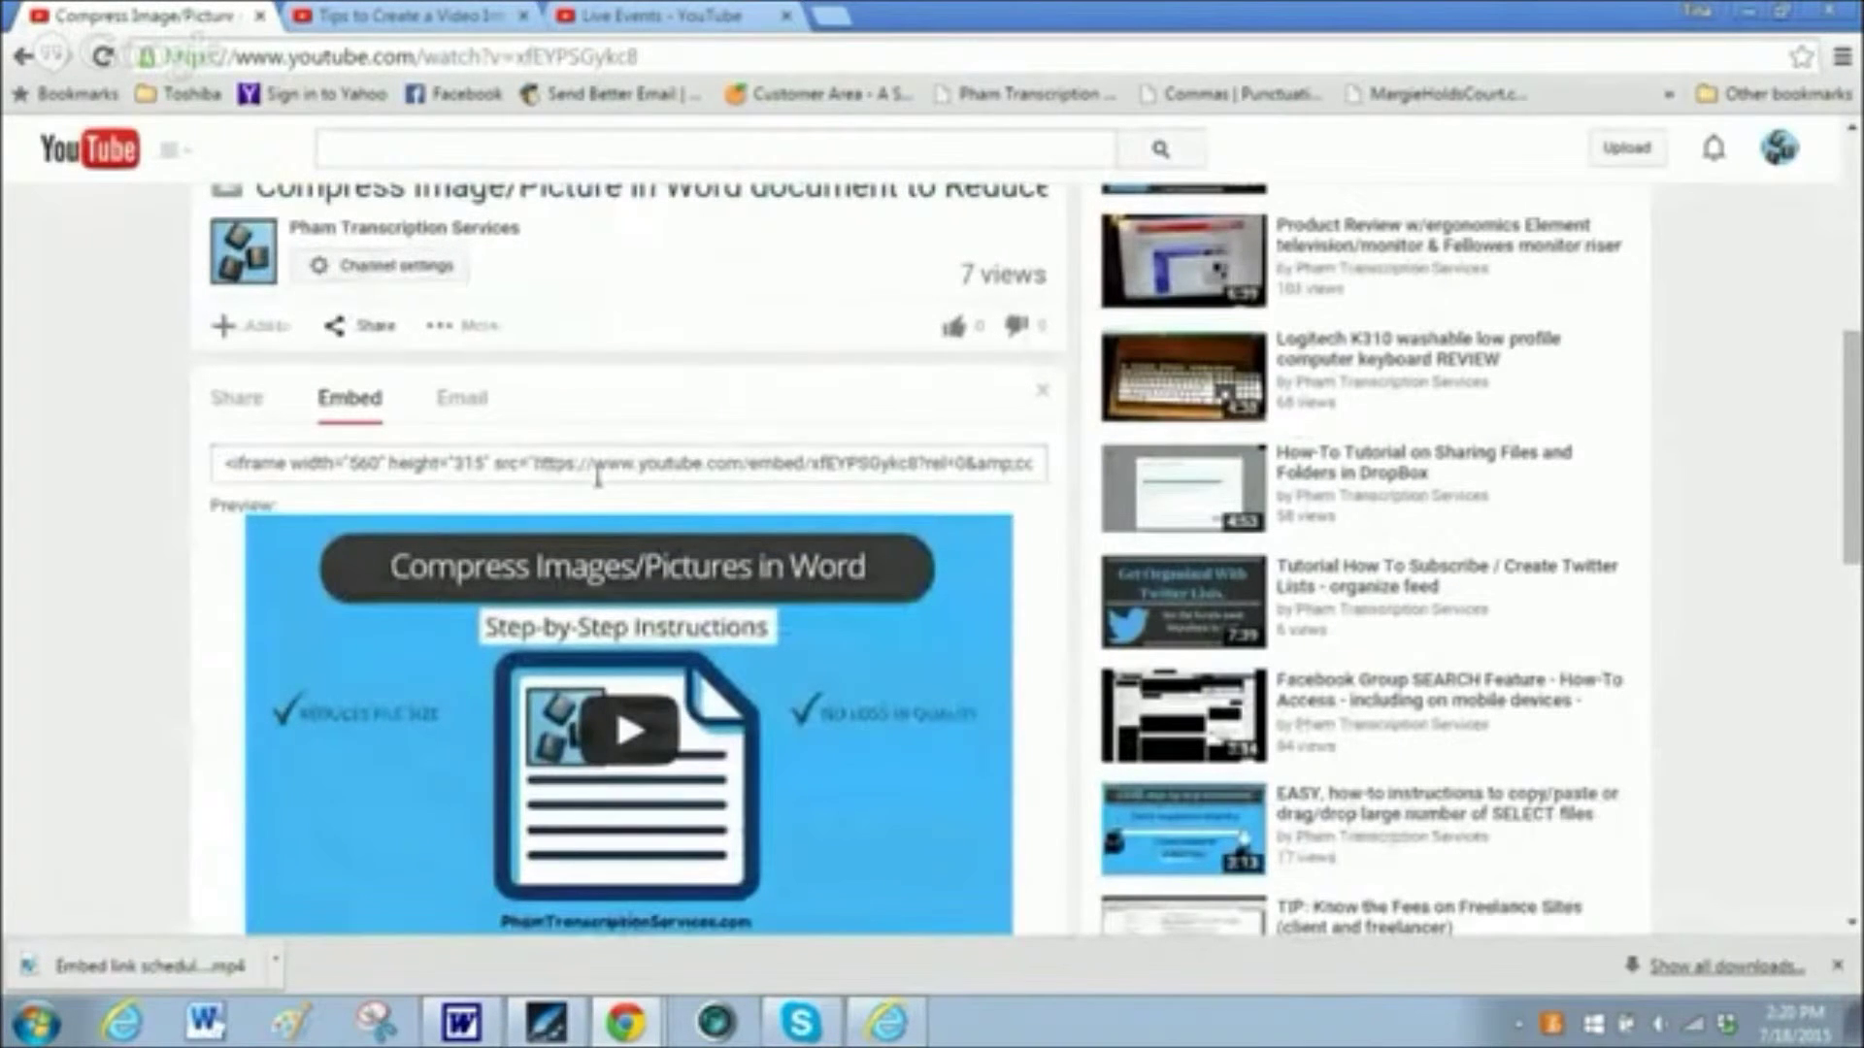
{"action": "scroll", "coordinate": [602, 485], "scroll_direction": "down", "scroll_amount": 5}
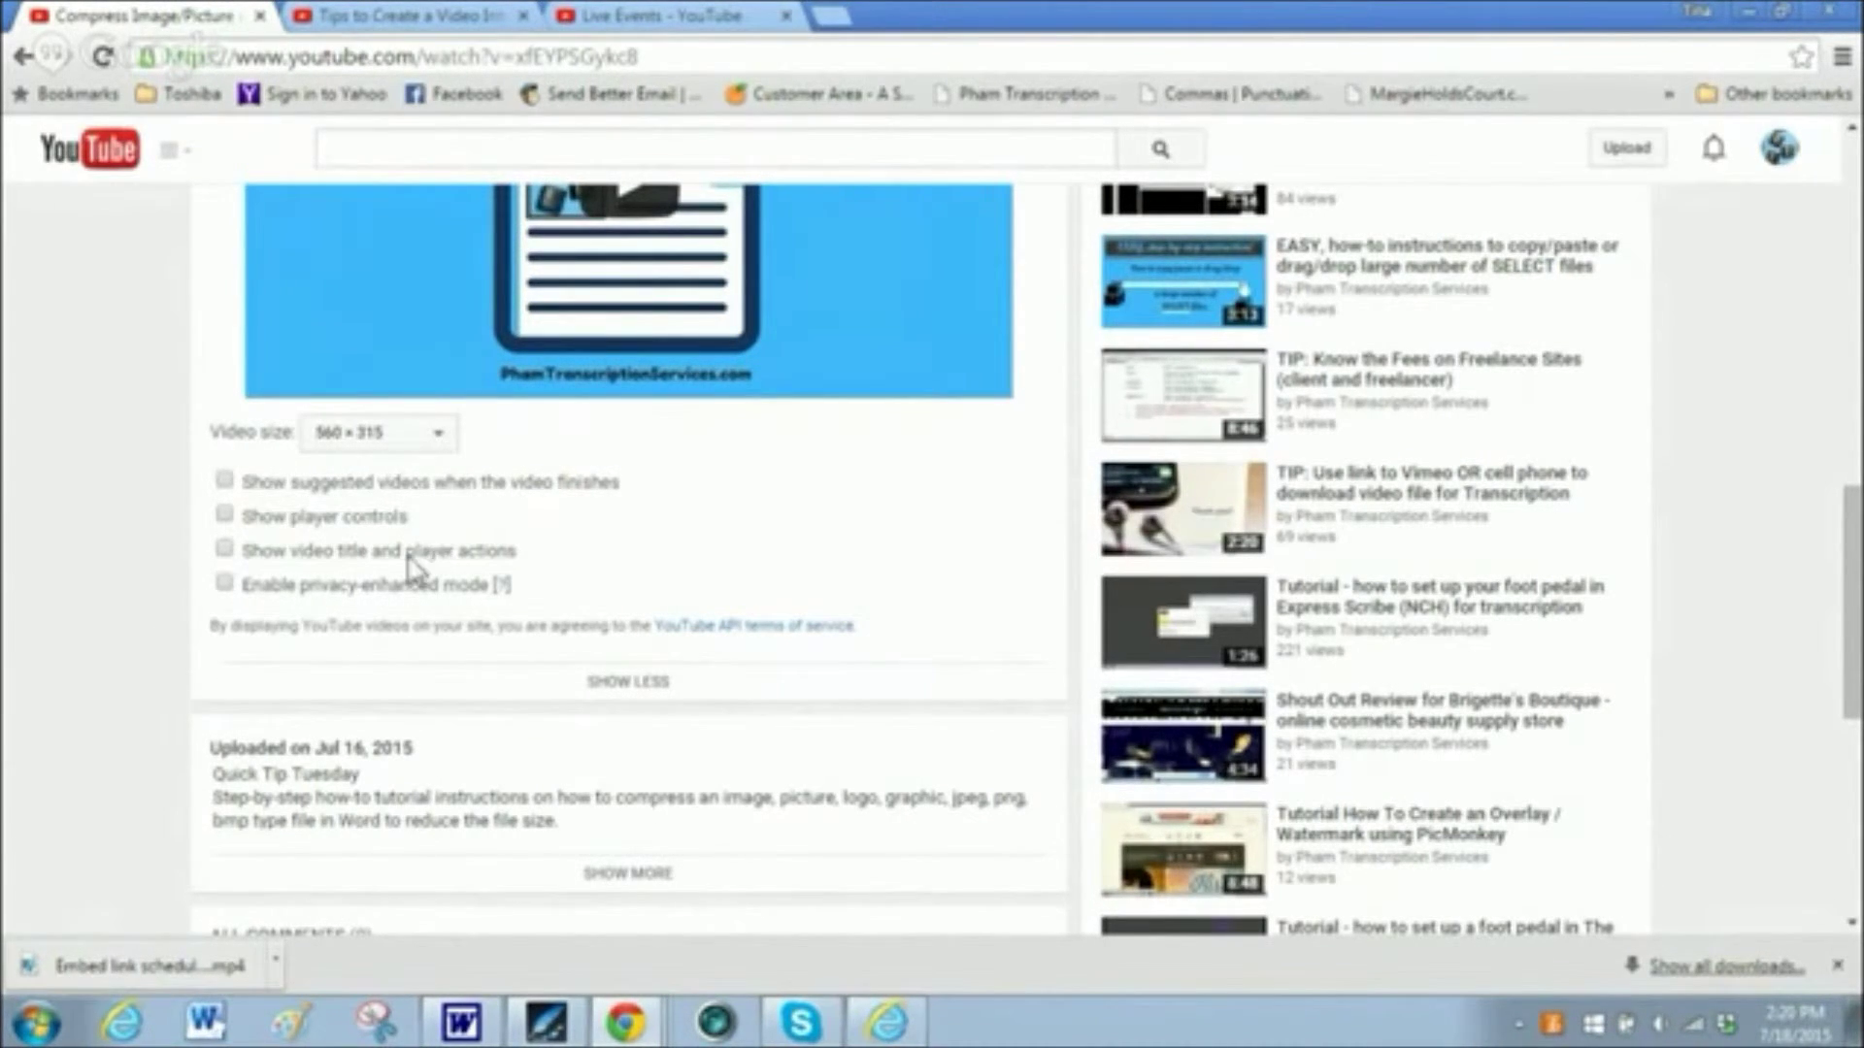
{"action": "left_click", "coordinate": [436, 1035]}
{"action": "left_click", "coordinate": [872, 427]}
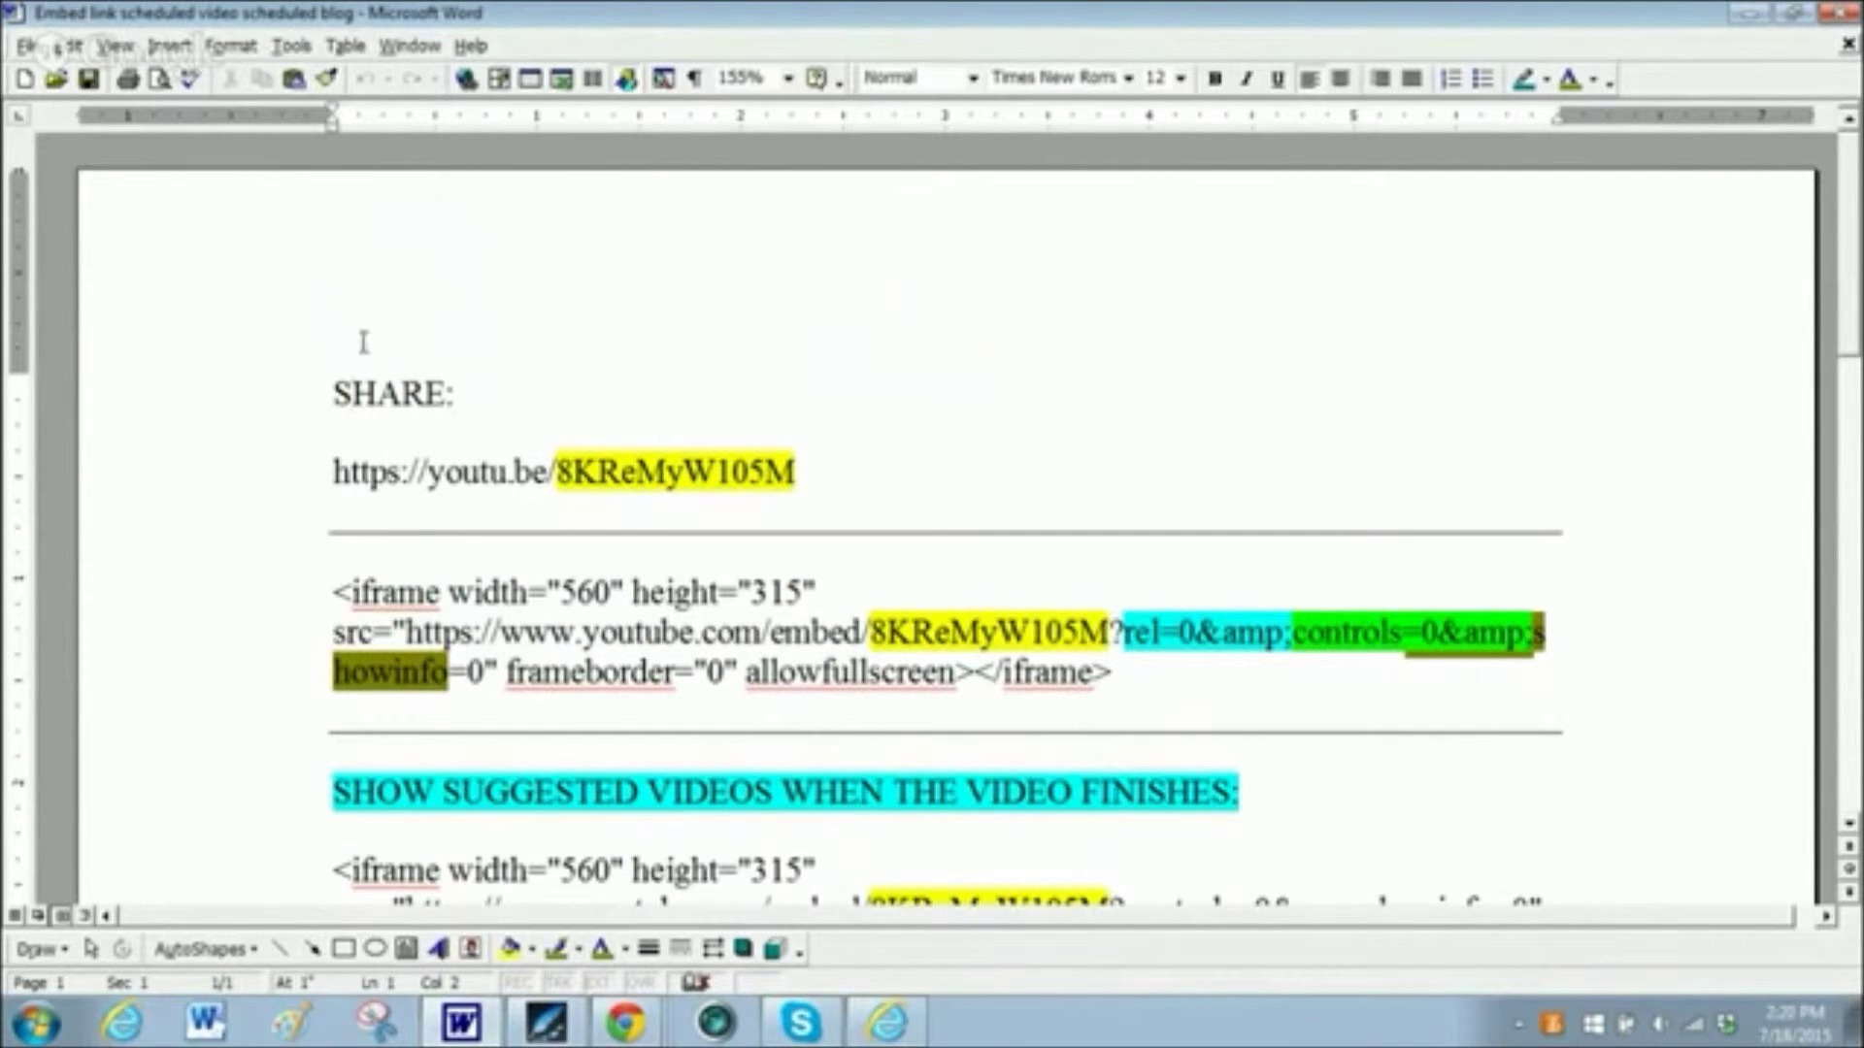
{"action": "left_click", "coordinate": [957, 445]}
{"action": "scroll", "coordinate": [932, 445], "scroll_direction": "down", "scroll_amount": 1}
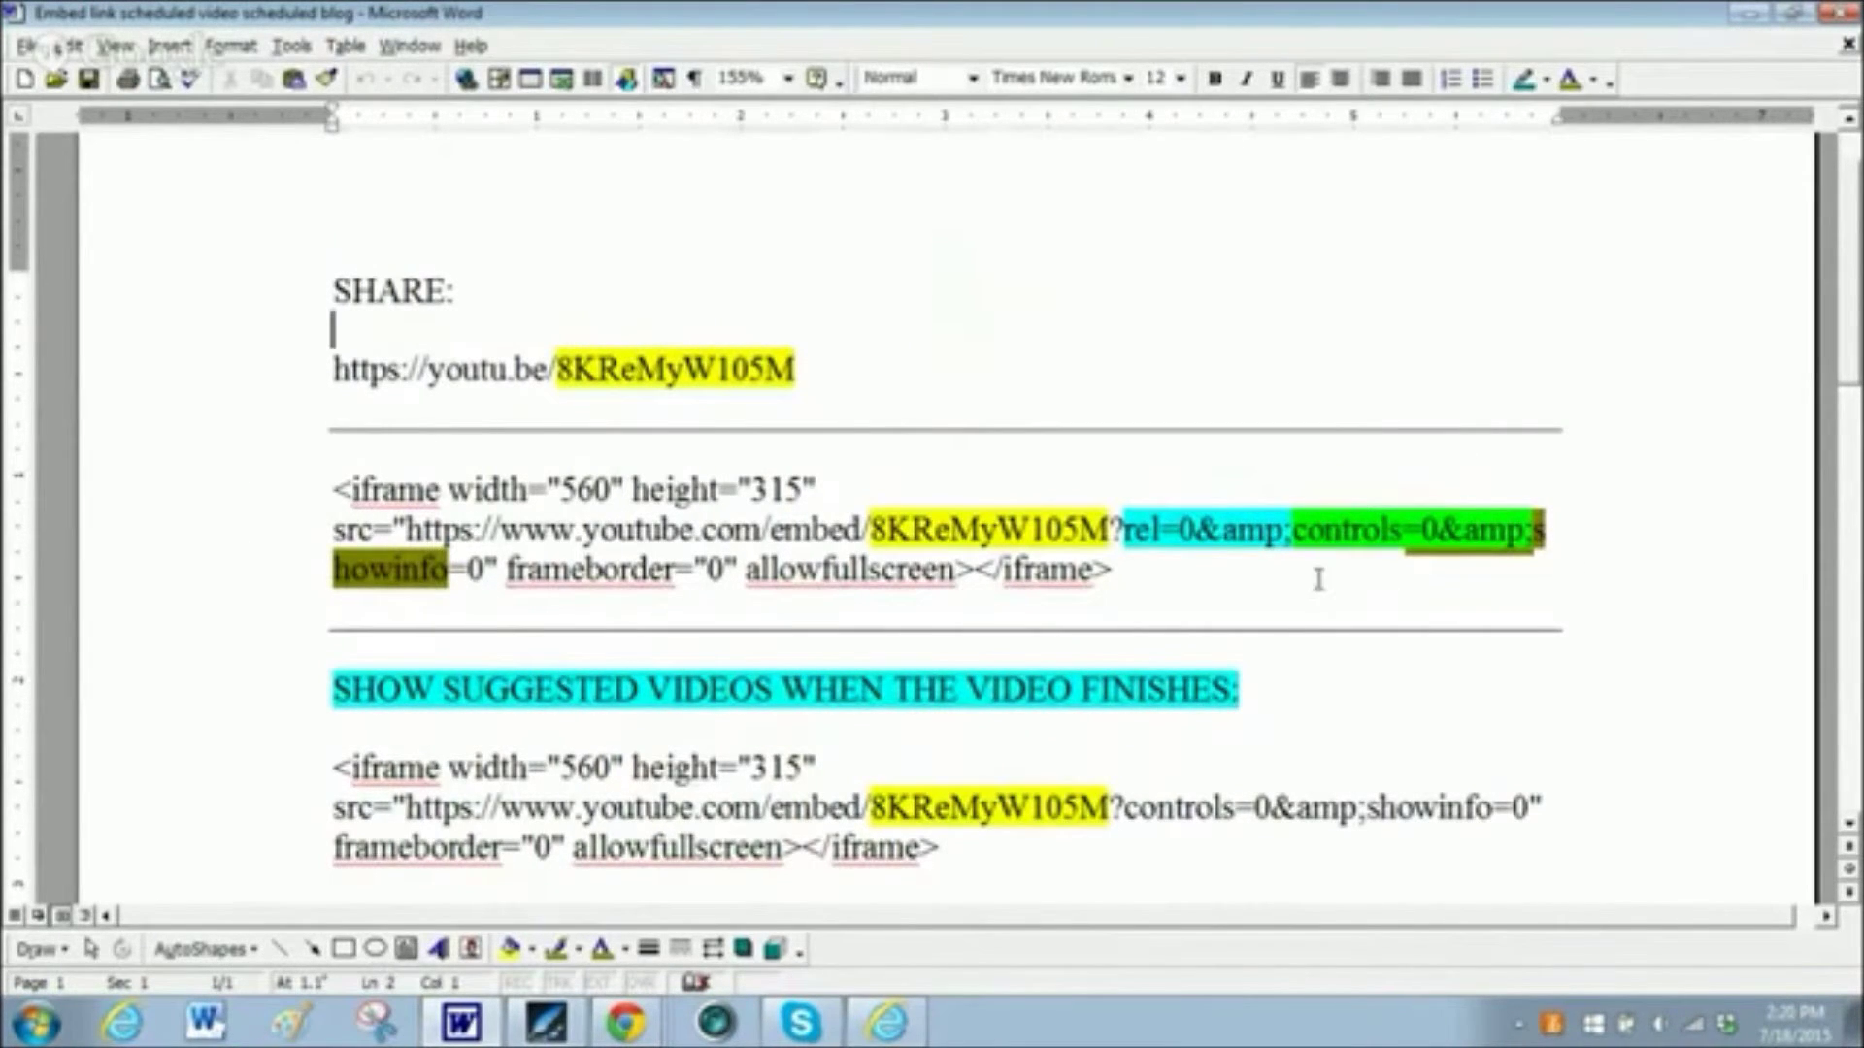
{"action": "scroll", "coordinate": [1318, 580], "scroll_direction": "down", "scroll_amount": 2}
{"action": "left_click", "coordinate": [1124, 325]}
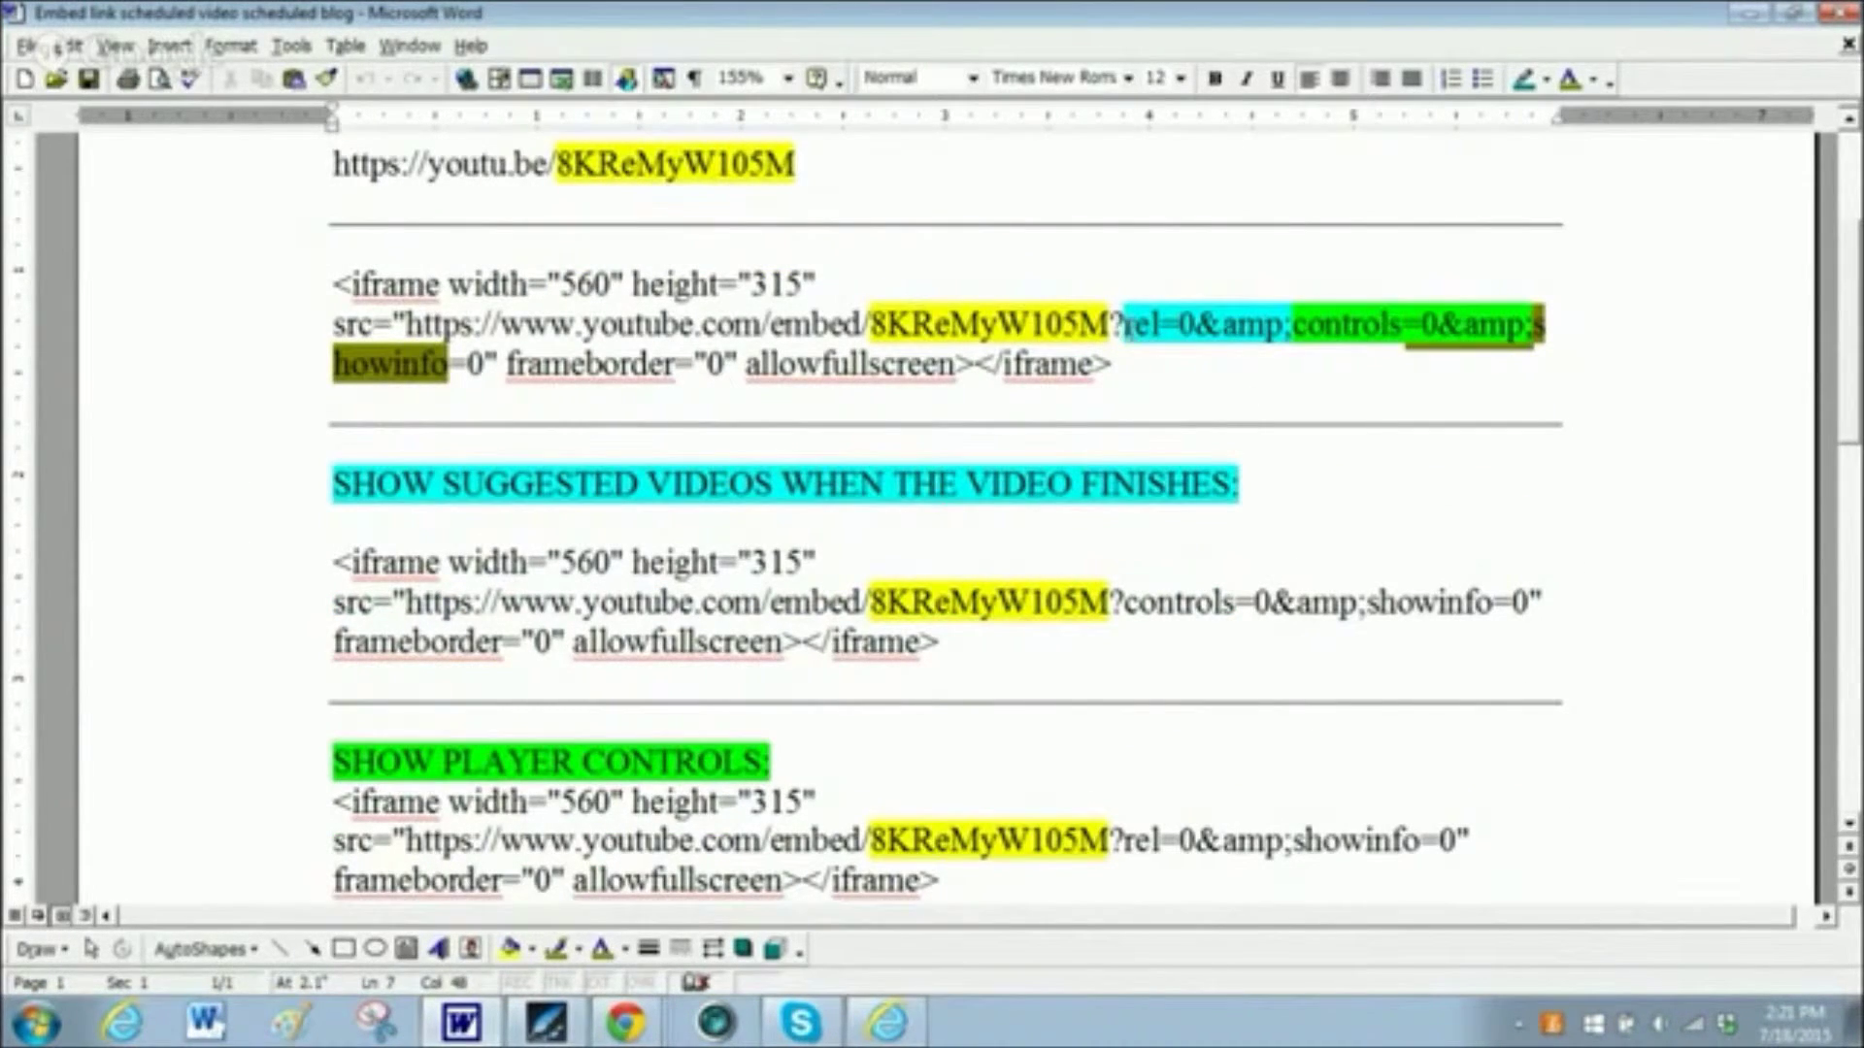
{"action": "mouse_move", "coordinate": [1124, 325]}
{"action": "left_mouse_down"}
{"action": "mouse_move", "coordinate": [1281, 325]}
{"action": "mouse_move", "coordinate": [1123, 325]}
{"action": "left_mouse_up"}
{"action": "left_click", "coordinate": [1139, 485]}
{"action": "mouse_move", "coordinate": [1119, 325]}
{"action": "left_mouse_down"}
{"action": "mouse_move", "coordinate": [1287, 326]}
{"action": "mouse_move", "coordinate": [1122, 325]}
{"action": "left_mouse_up"}
{"action": "scroll", "coordinate": [1323, 323], "scroll_direction": "down", "scroll_amount": 1}
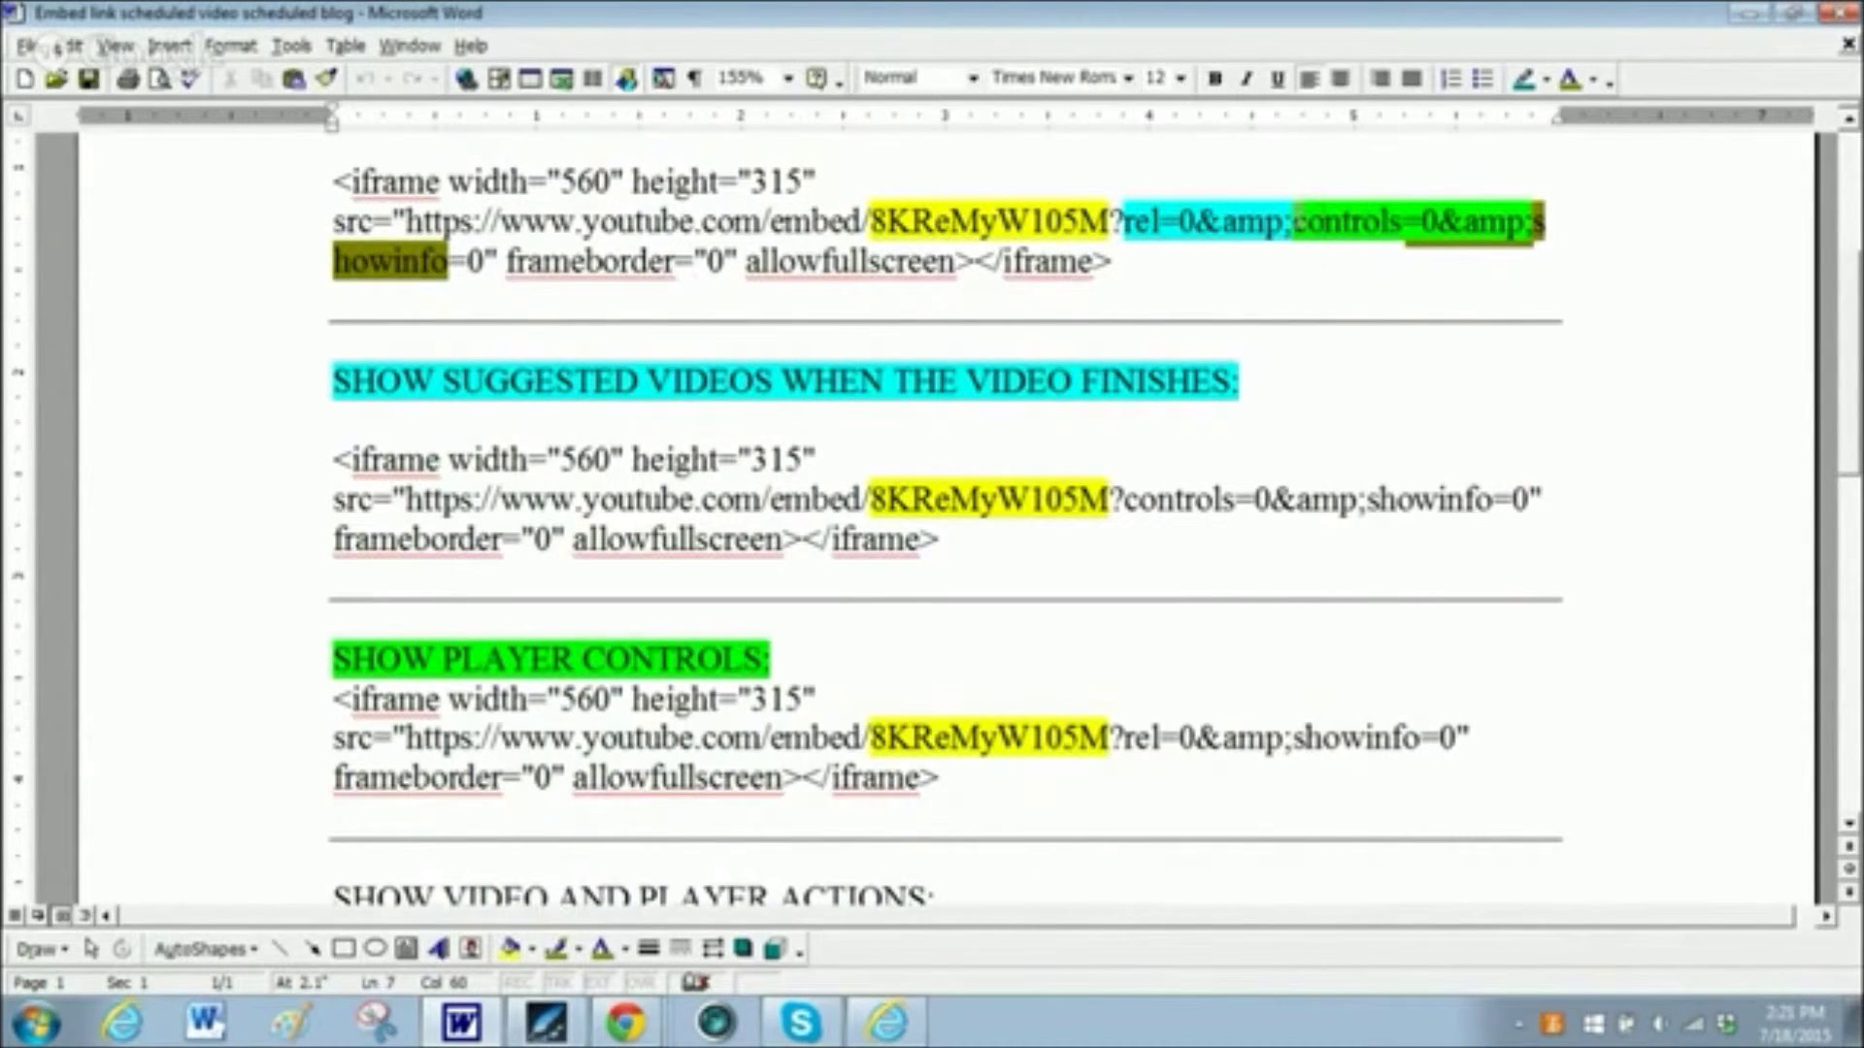
{"action": "mouse_move", "coordinate": [1291, 221]}
{"action": "left_mouse_down"}
{"action": "mouse_move", "coordinate": [1524, 223]}
{"action": "mouse_move", "coordinate": [1286, 237]}
{"action": "left_mouse_up"}
{"action": "left_click", "coordinate": [255, 655]}
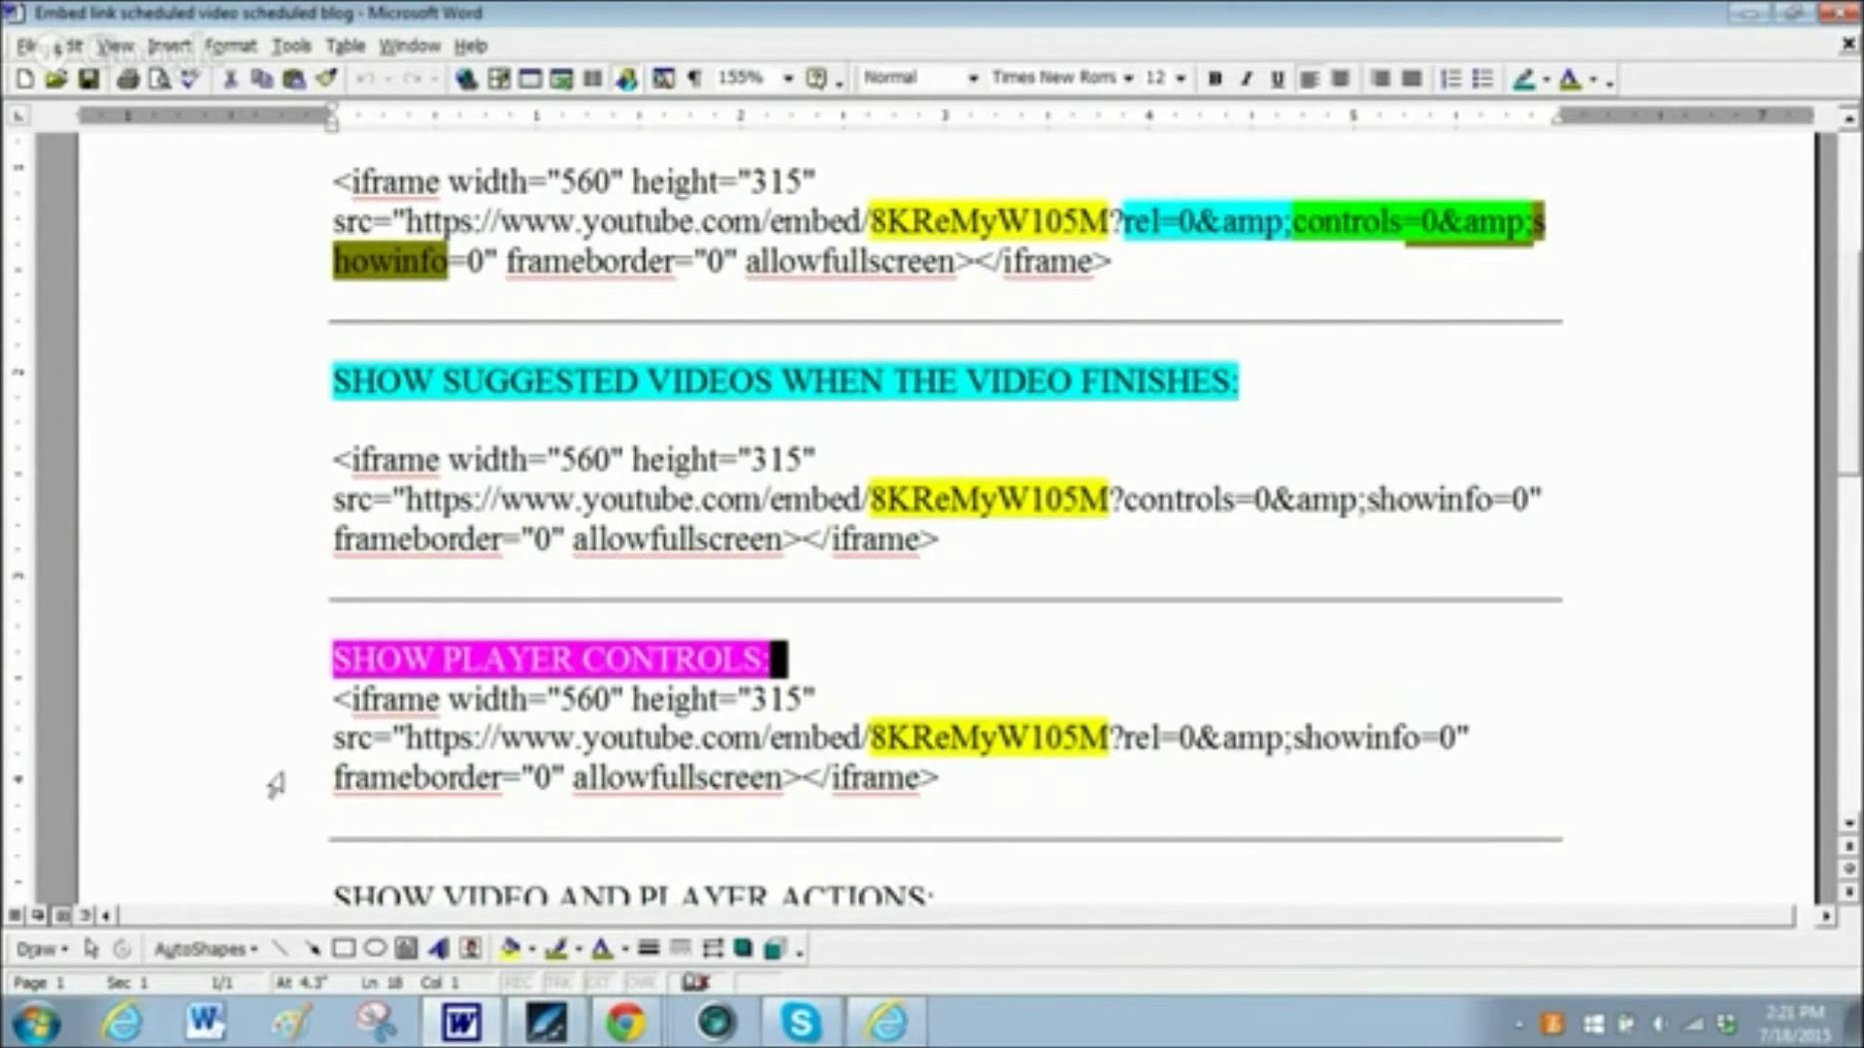
{"action": "left_click", "coordinate": [917, 662]}
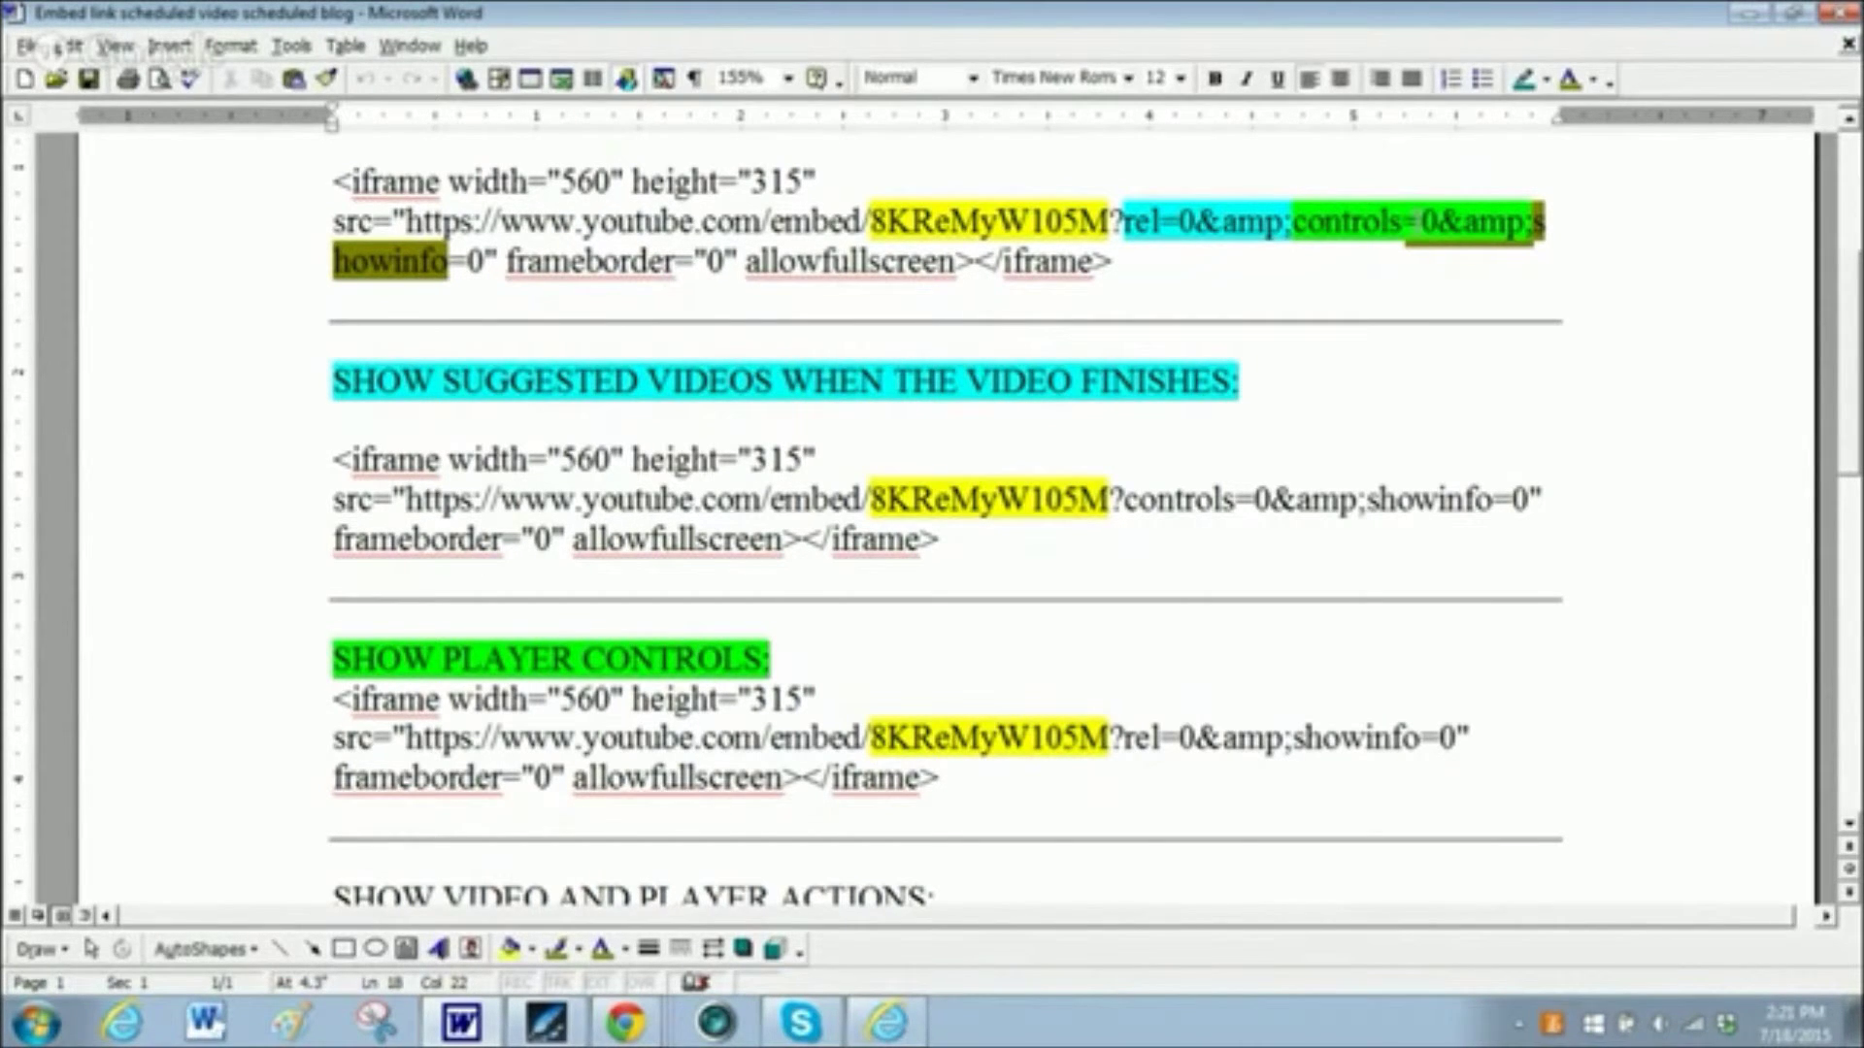
{"action": "scroll", "coordinate": [436, 554], "scroll_direction": "down", "scroll_amount": 3}
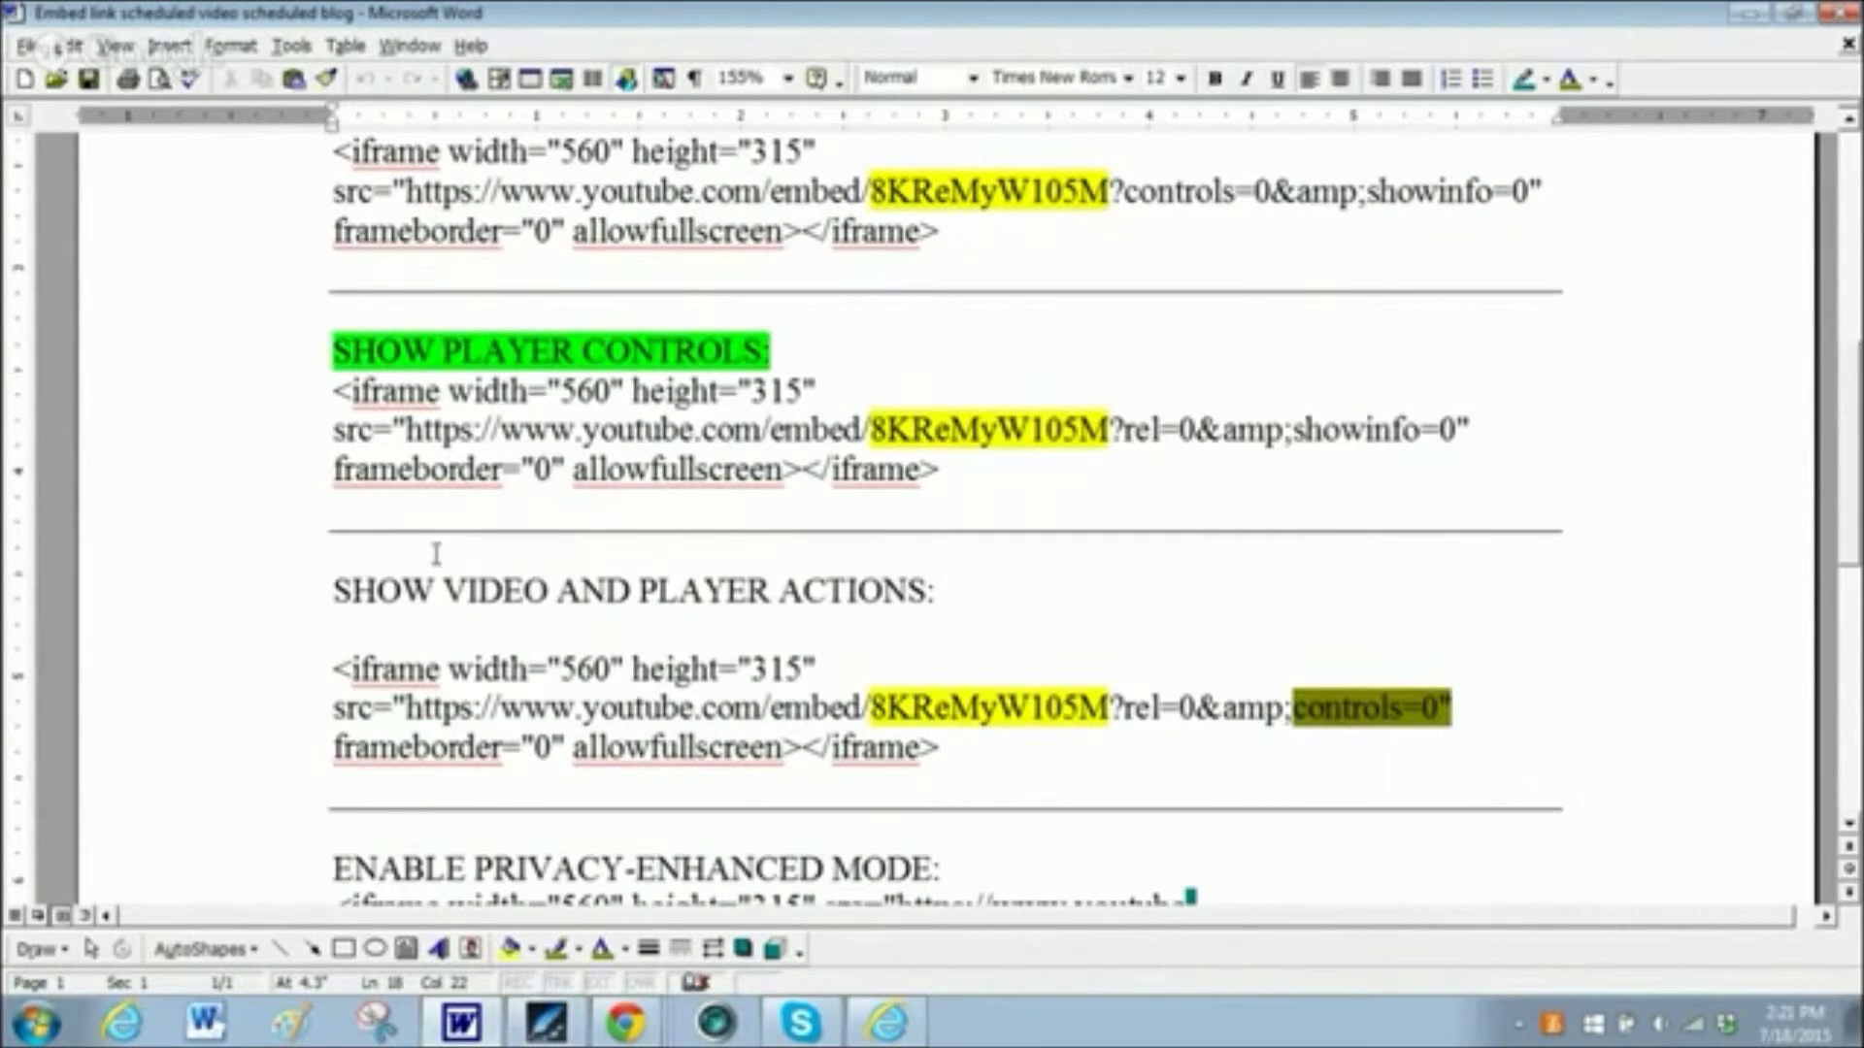
{"action": "left_click", "coordinate": [1148, 631]}
{"action": "scroll", "coordinate": [1136, 624], "scroll_direction": "up", "scroll_amount": 2}
{"action": "scroll", "coordinate": [1107, 607], "scroll_direction": "down", "scroll_amount": 1}
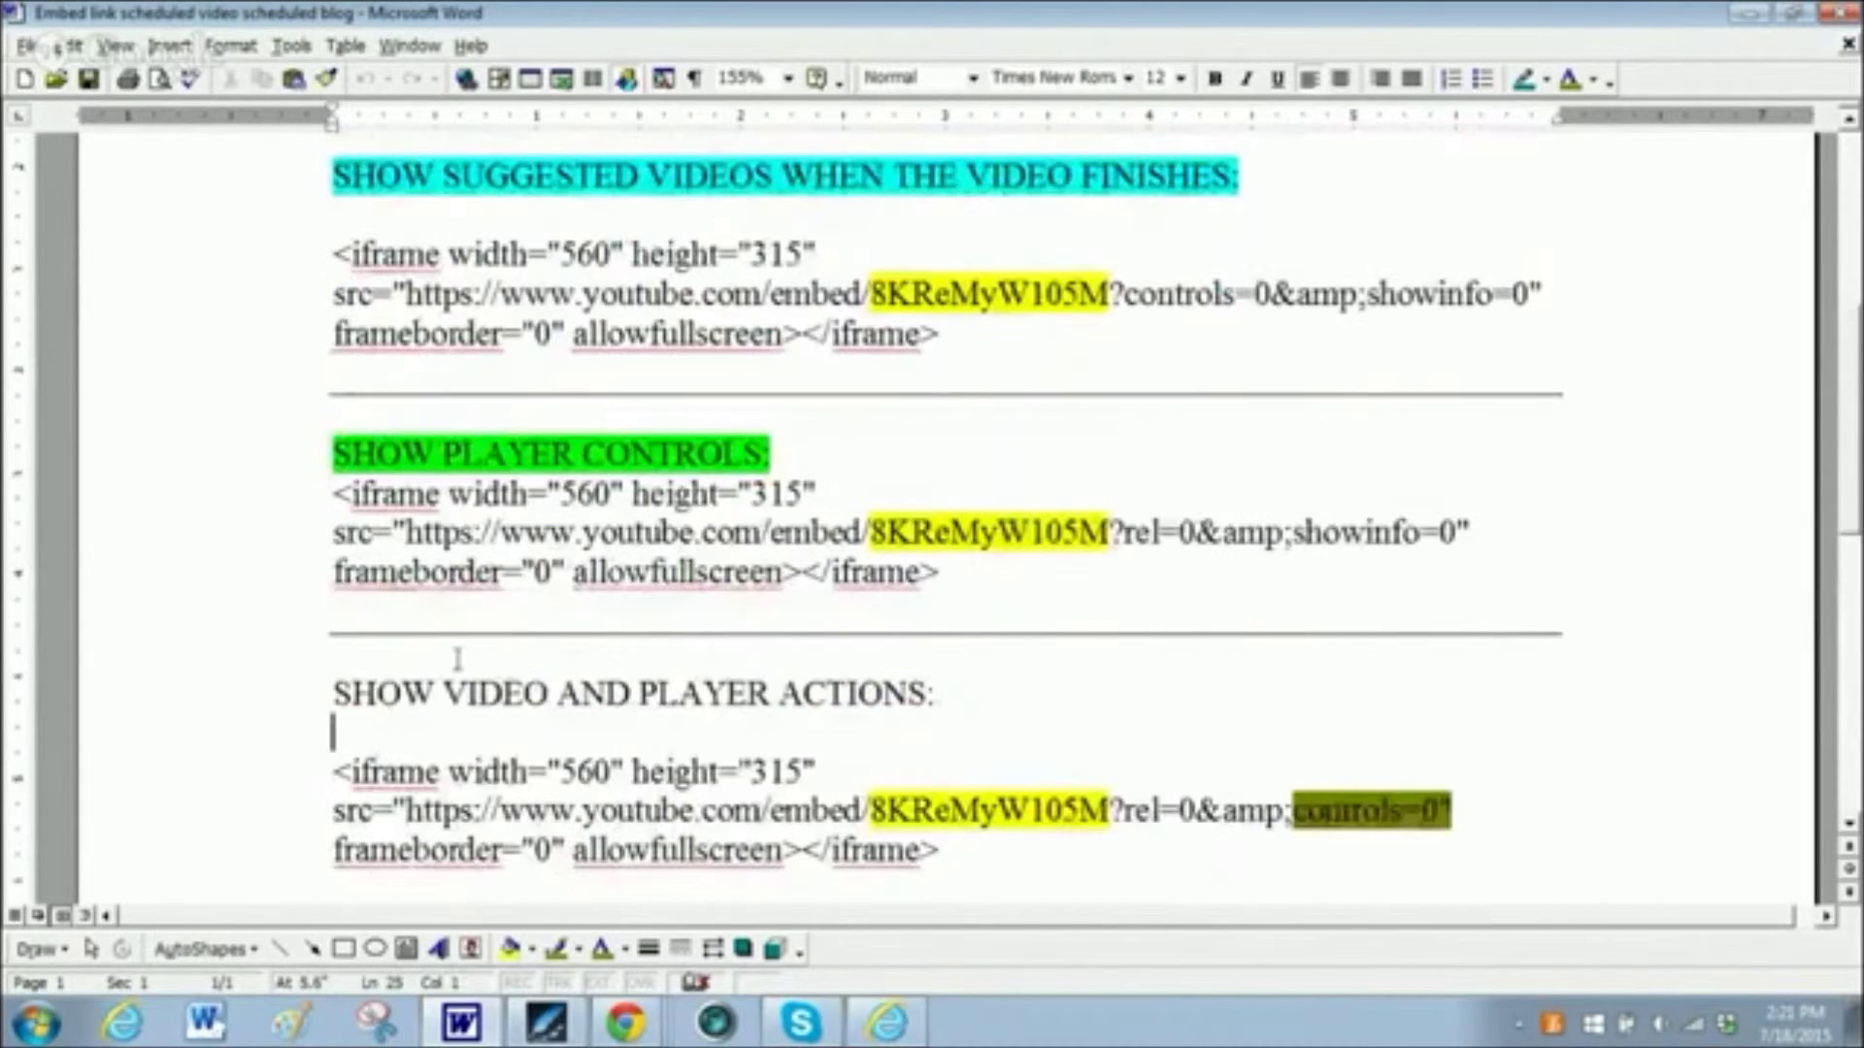
{"action": "left_click", "coordinate": [977, 706]}
{"action": "scroll", "coordinate": [965, 699], "scroll_direction": "up", "scroll_amount": 4}
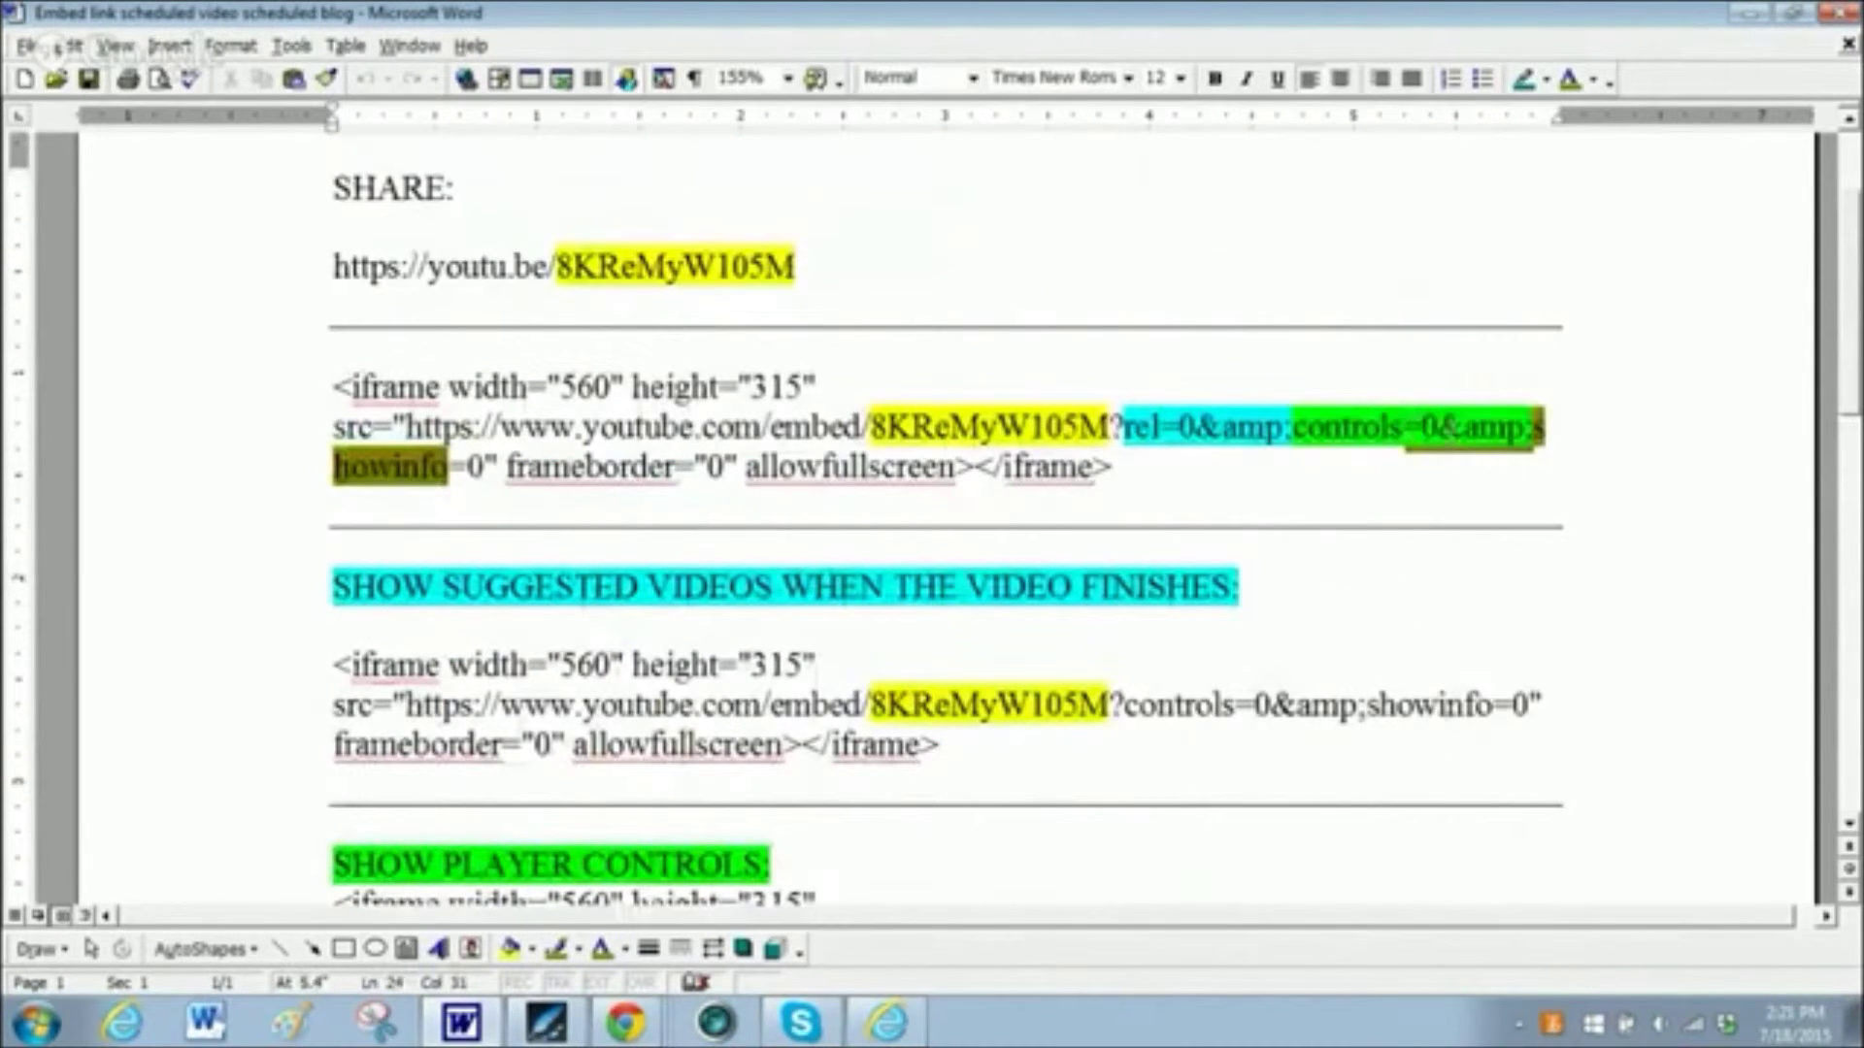
{"action": "scroll", "coordinate": [932, 514], "scroll_direction": "down", "scroll_amount": 7}
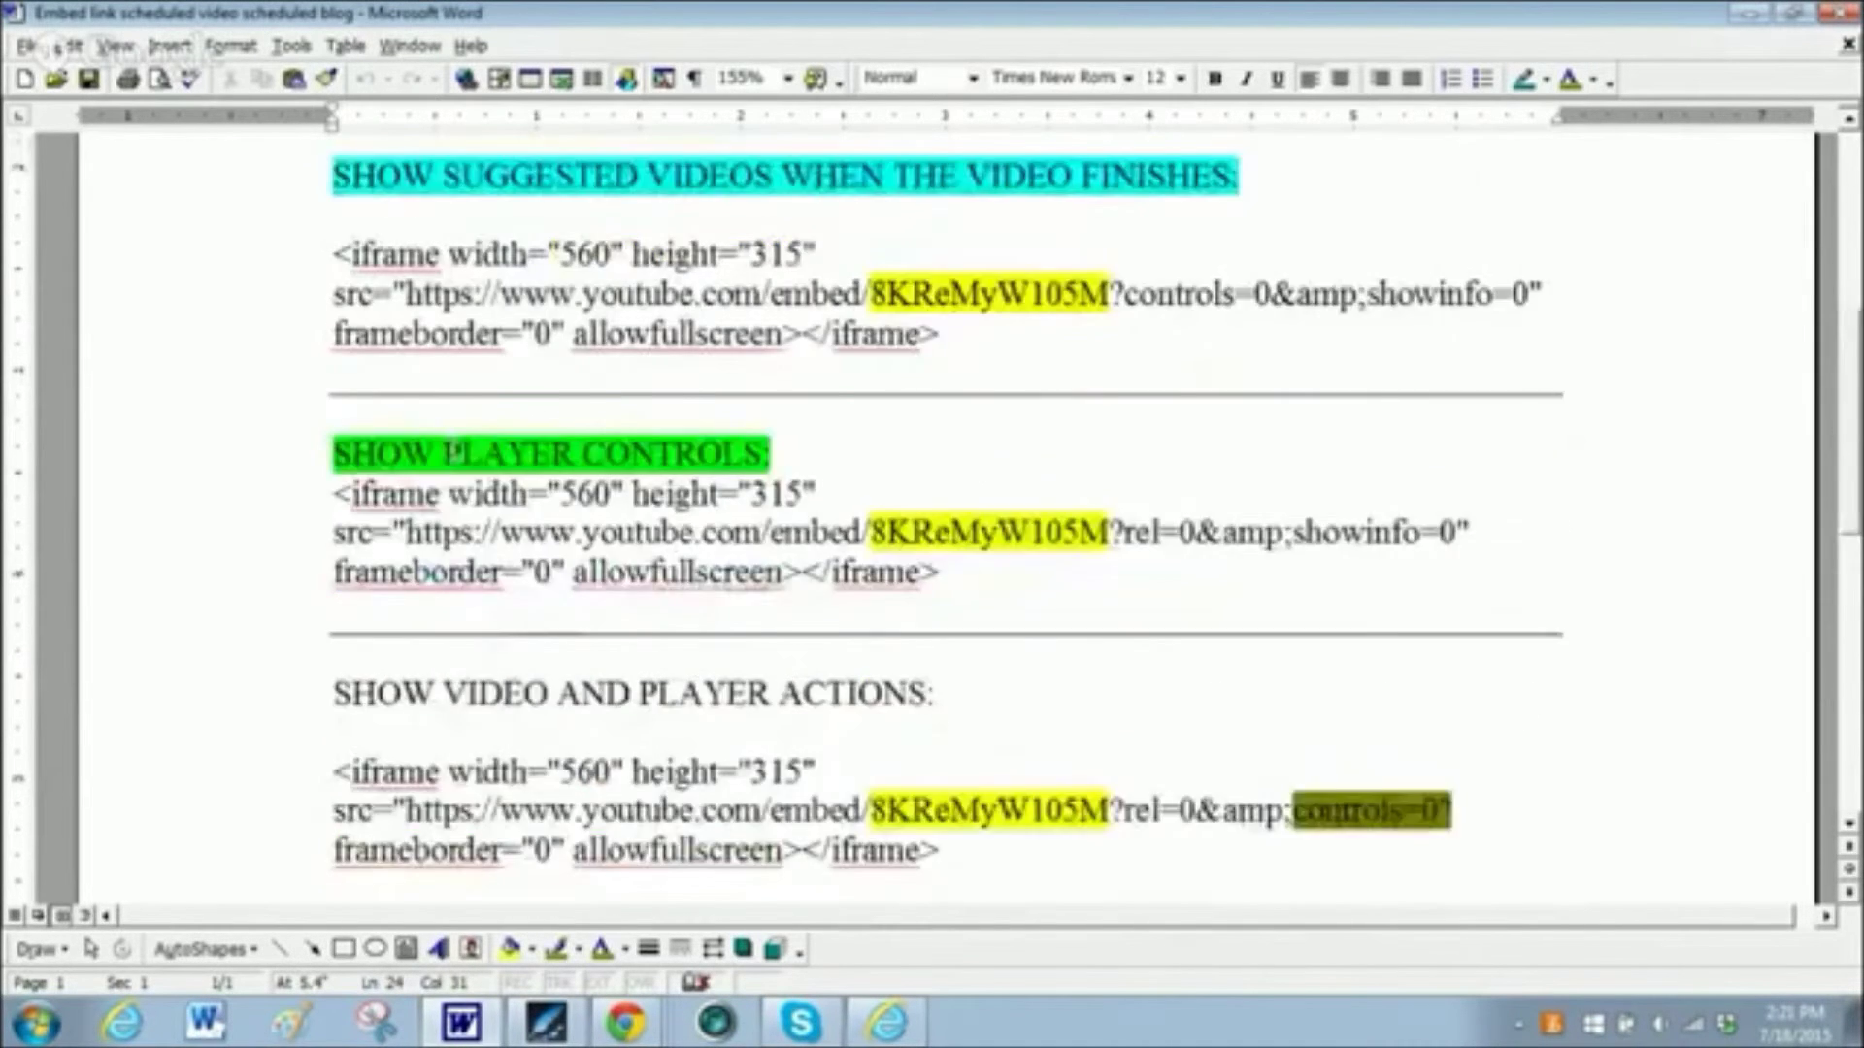
{"action": "mouse_move", "coordinate": [1291, 502]}
{"action": "left_mouse_down"}
{"action": "mouse_move", "coordinate": [1454, 504]}
{"action": "mouse_move", "coordinate": [1336, 528]}
{"action": "mouse_move", "coordinate": [1292, 504]}
{"action": "left_mouse_up"}
{"action": "left_click", "coordinate": [1288, 403]}
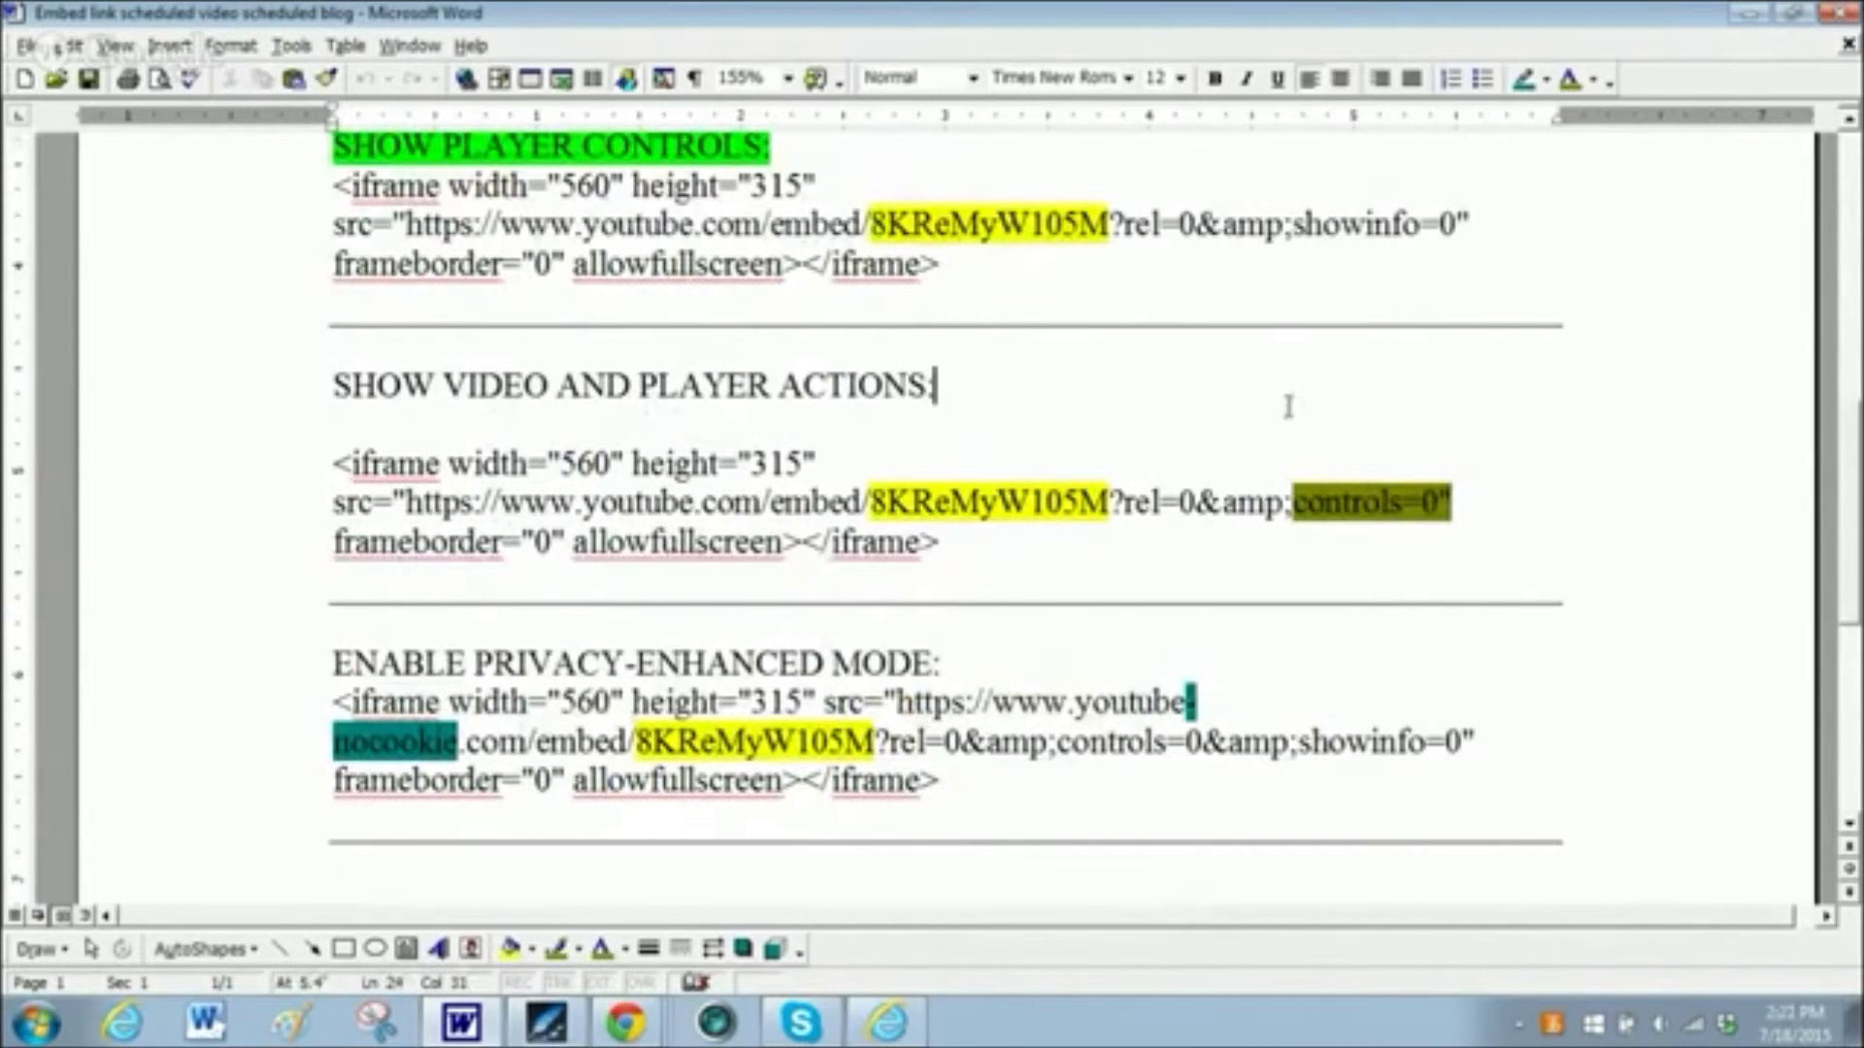
{"action": "left_click", "coordinate": [137, 621]}
{"action": "scroll", "coordinate": [258, 648], "scroll_direction": "down", "scroll_amount": 2}
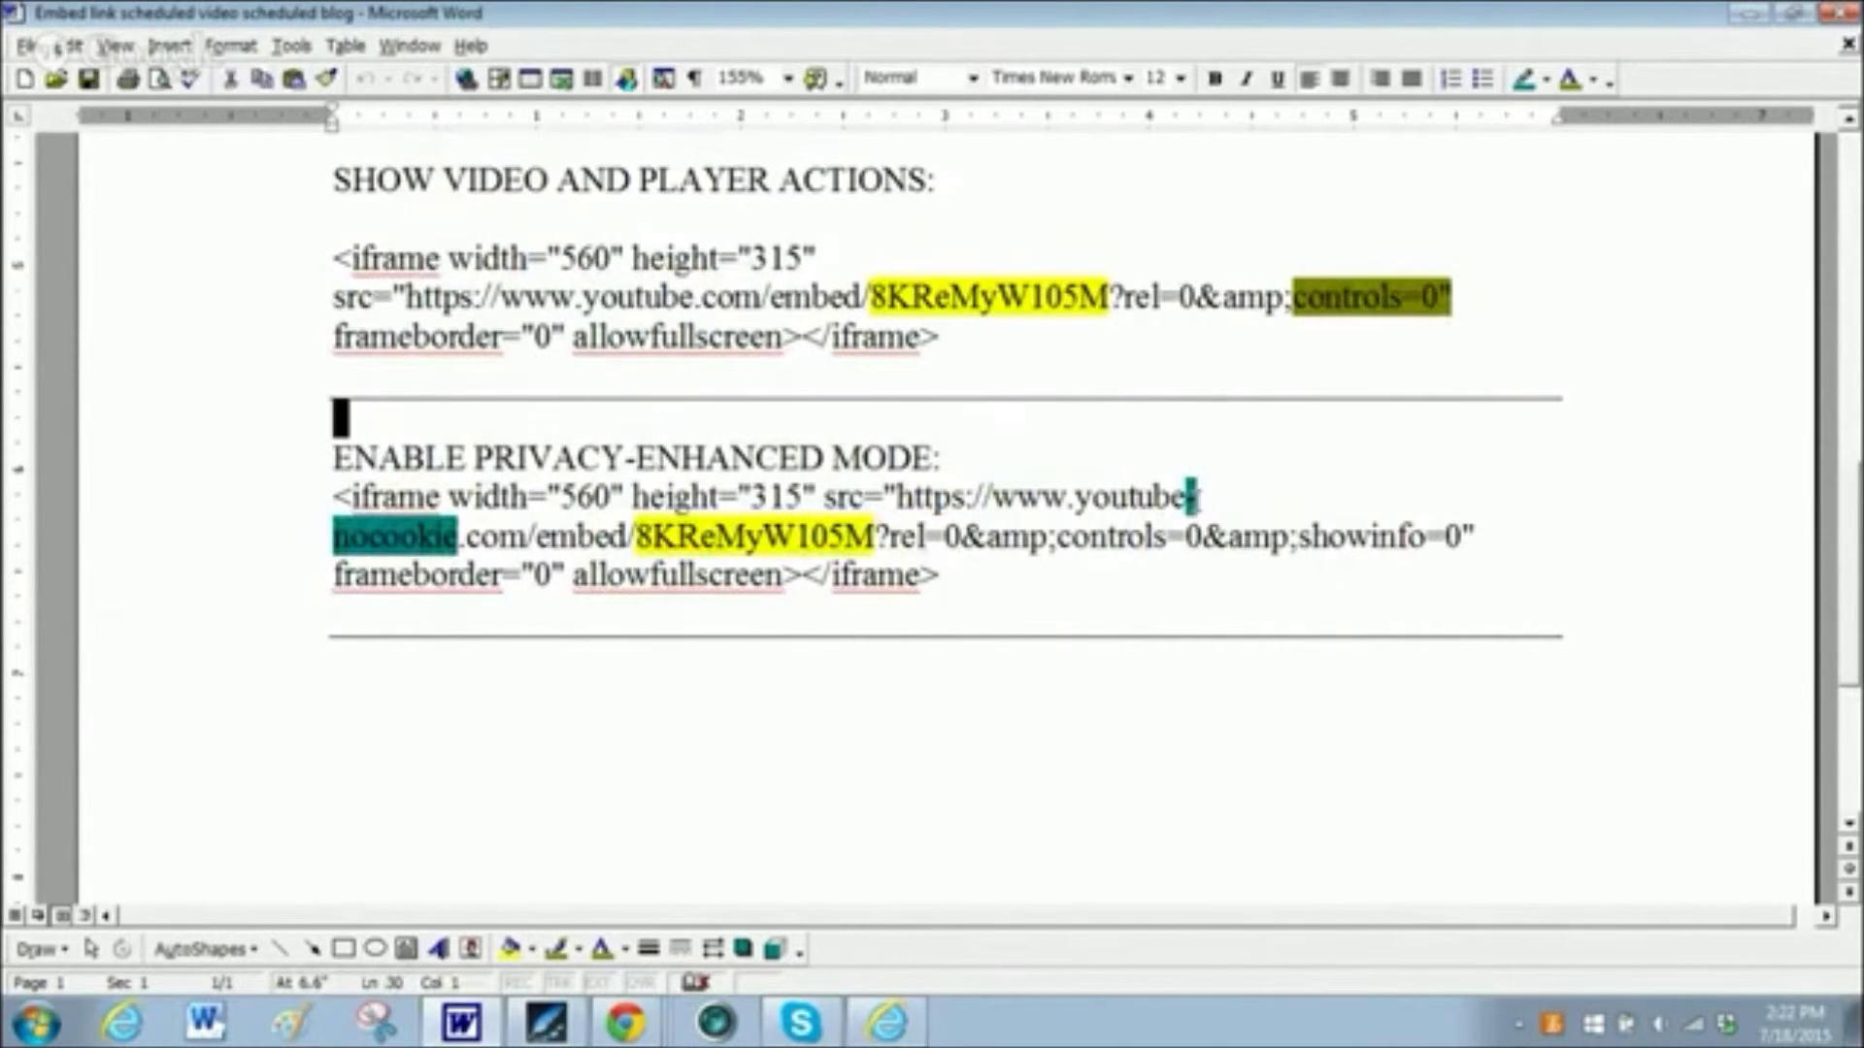
{"action": "left_click", "coordinate": [1204, 497]}
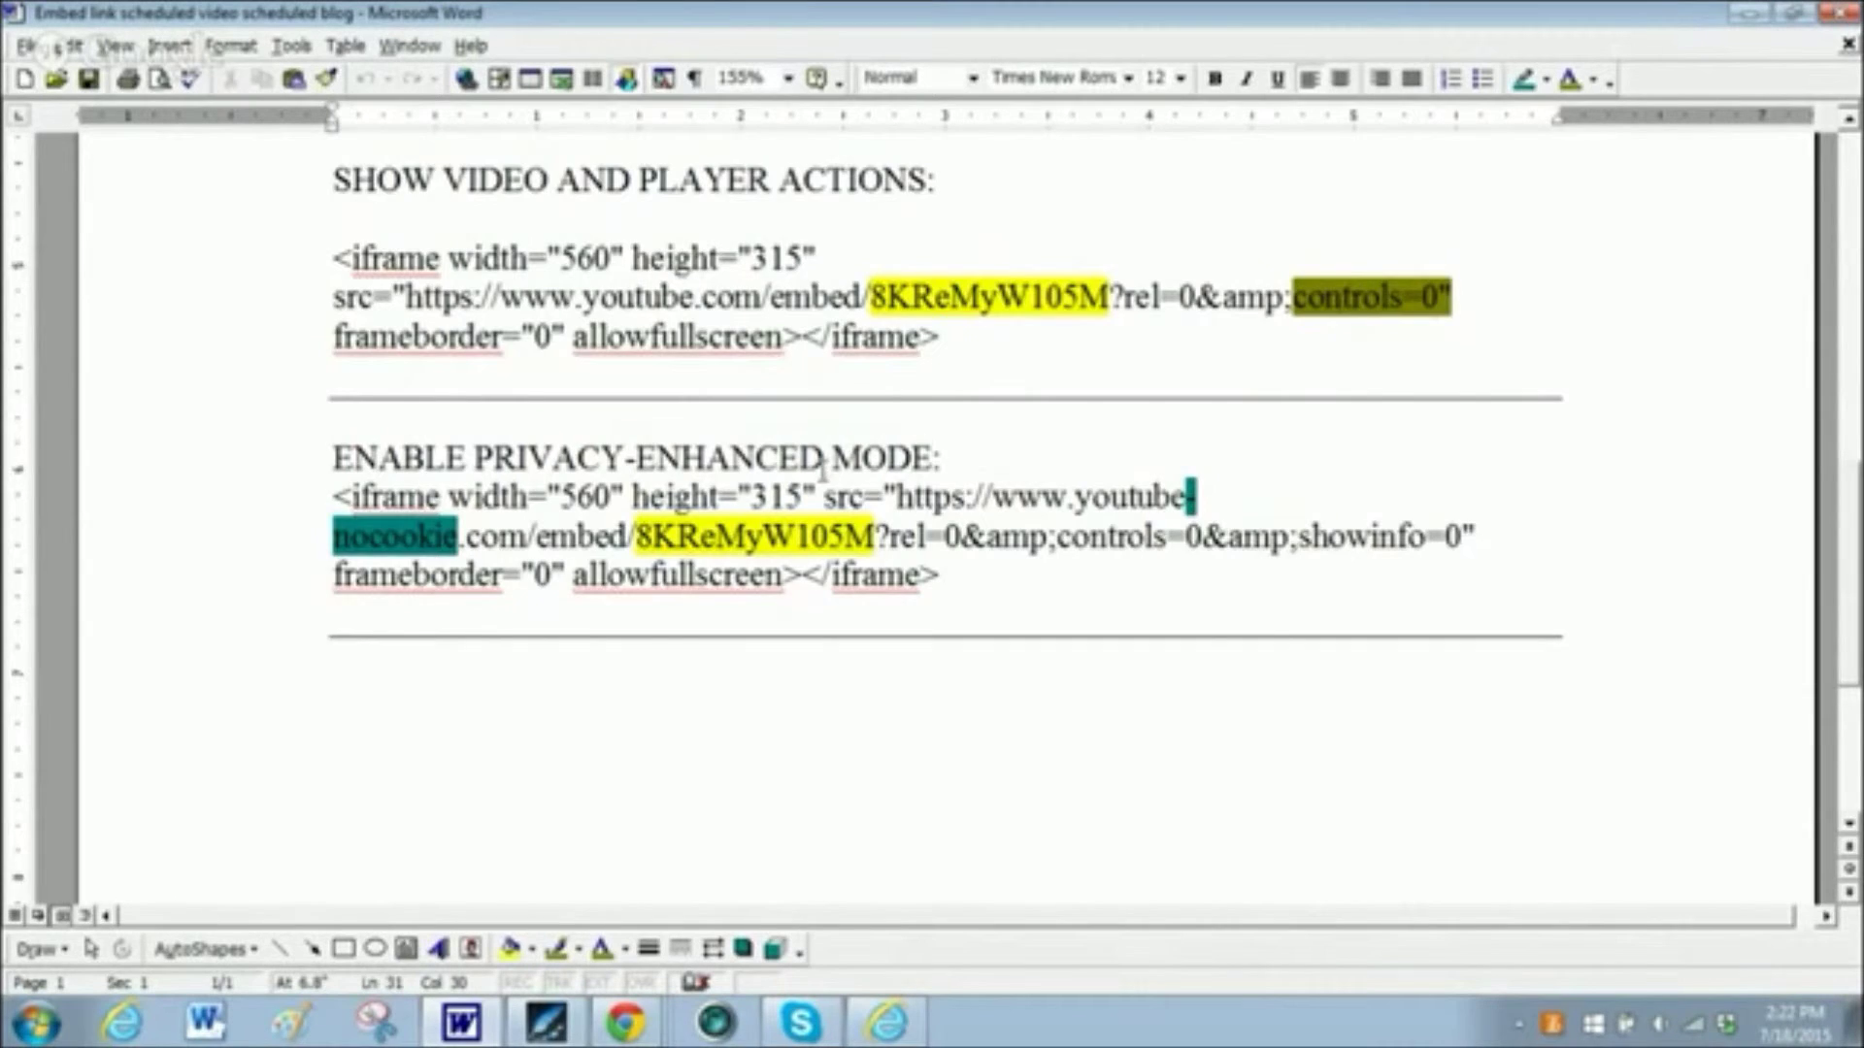
{"action": "scroll", "coordinate": [830, 468], "scroll_direction": "up", "scroll_amount": 10}
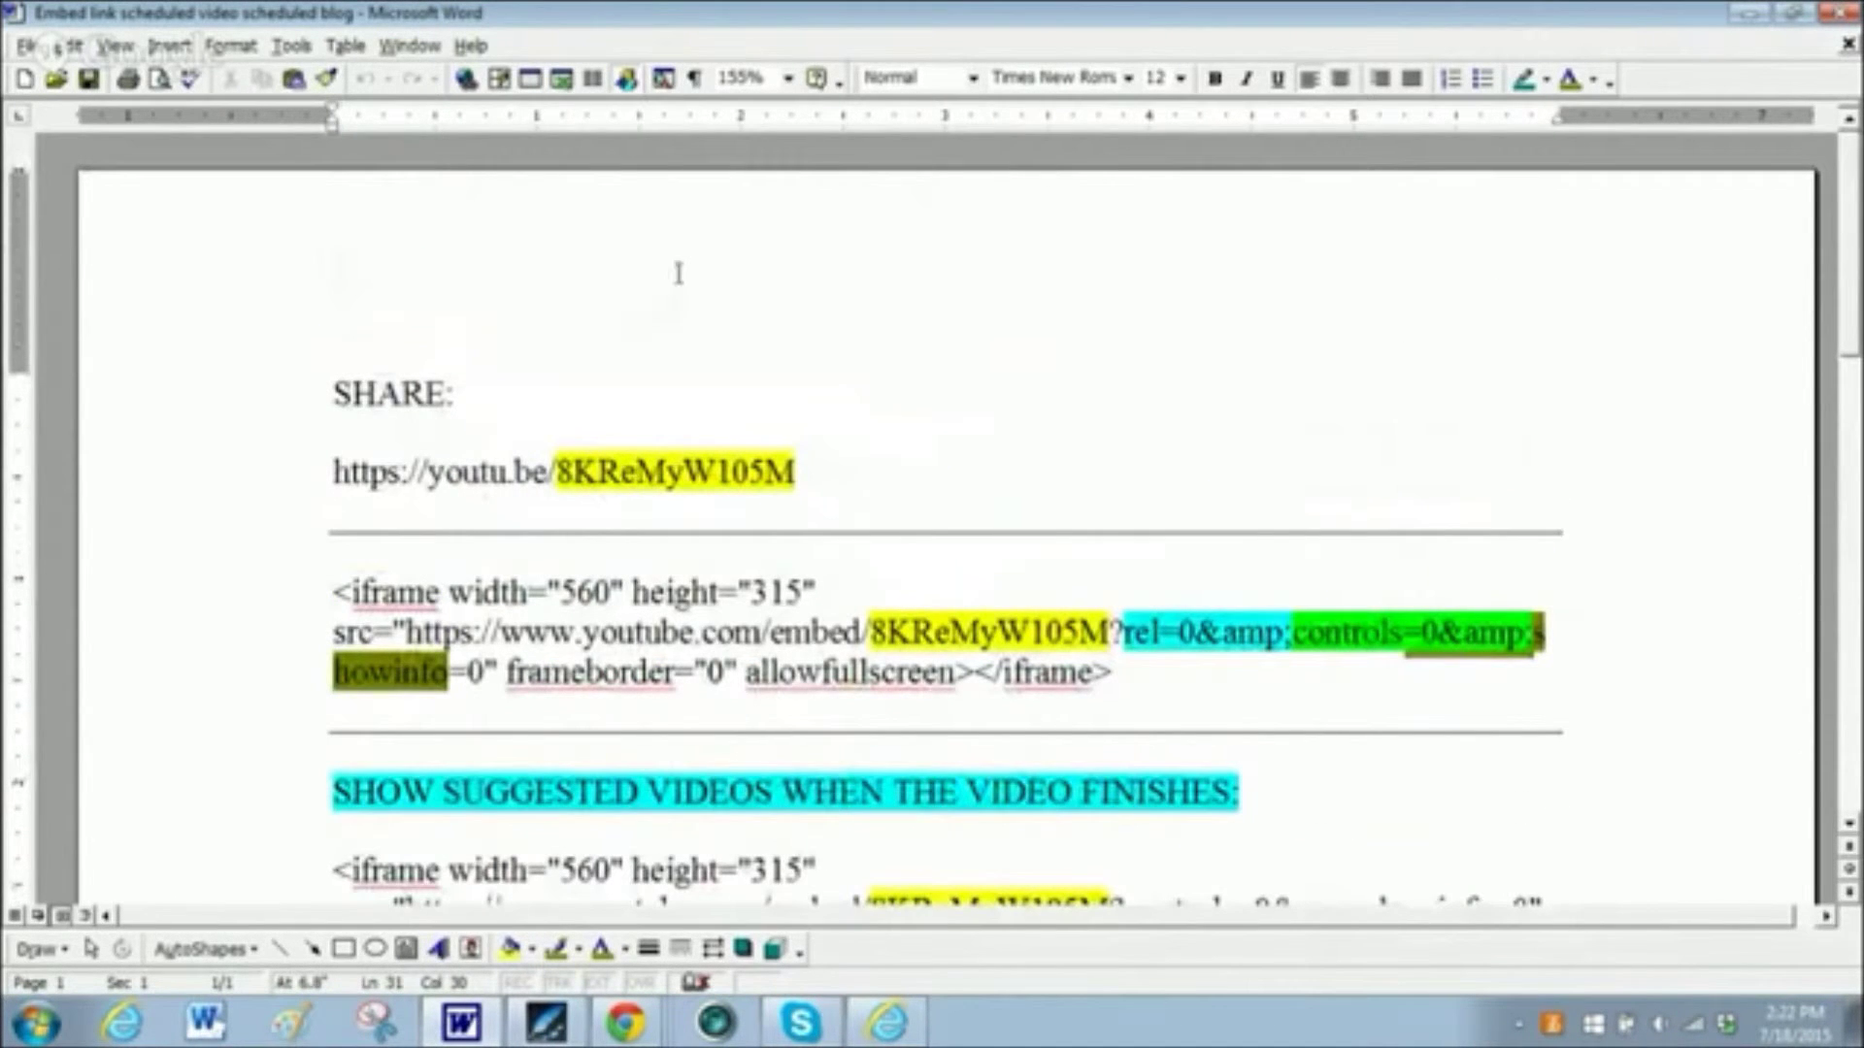
- Point out the first iframe embed code and the video ID 8KReMyW105M in the document
{"action": "left_click_drag", "start_coordinate": [335, 568], "coordinate": [1290, 684]}
{"action": "left_click_drag", "start_coordinate": [335, 568], "coordinate": [1542, 636]}
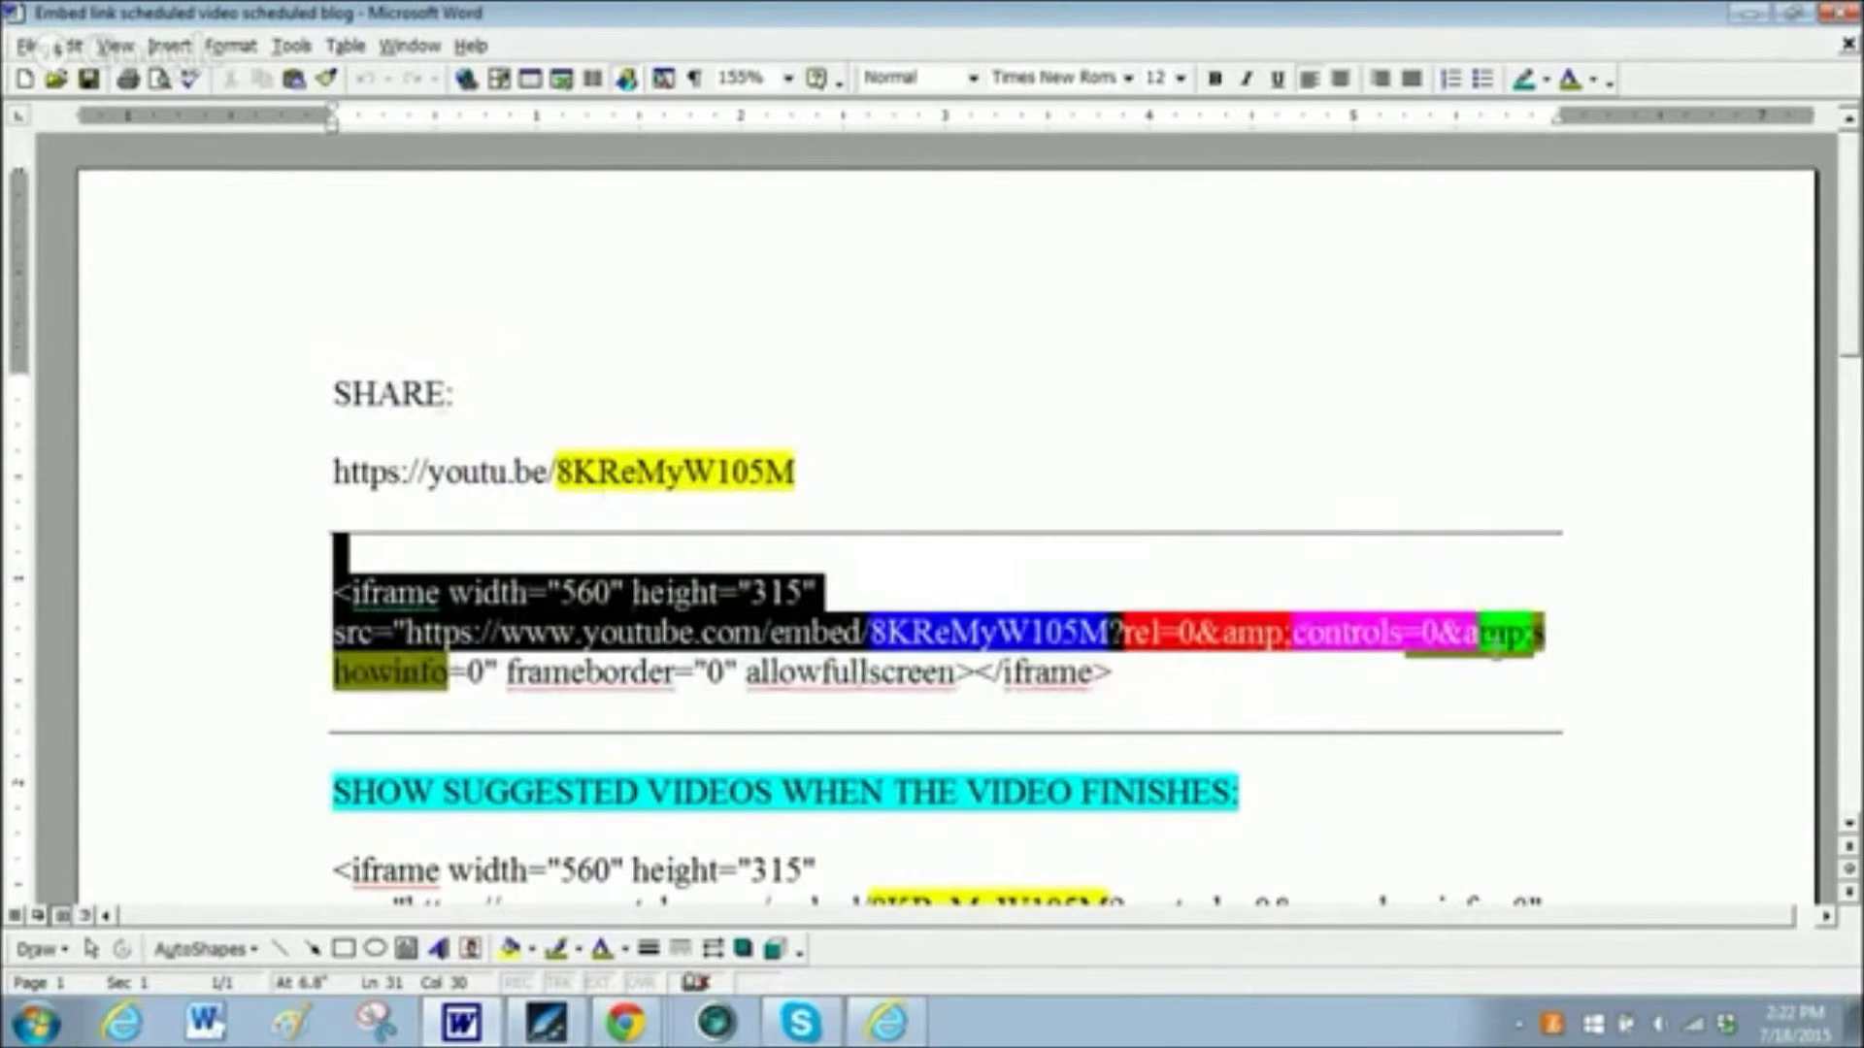
{"action": "left_click", "coordinate": [393, 529]}
{"action": "left_click", "coordinate": [260, 579]}
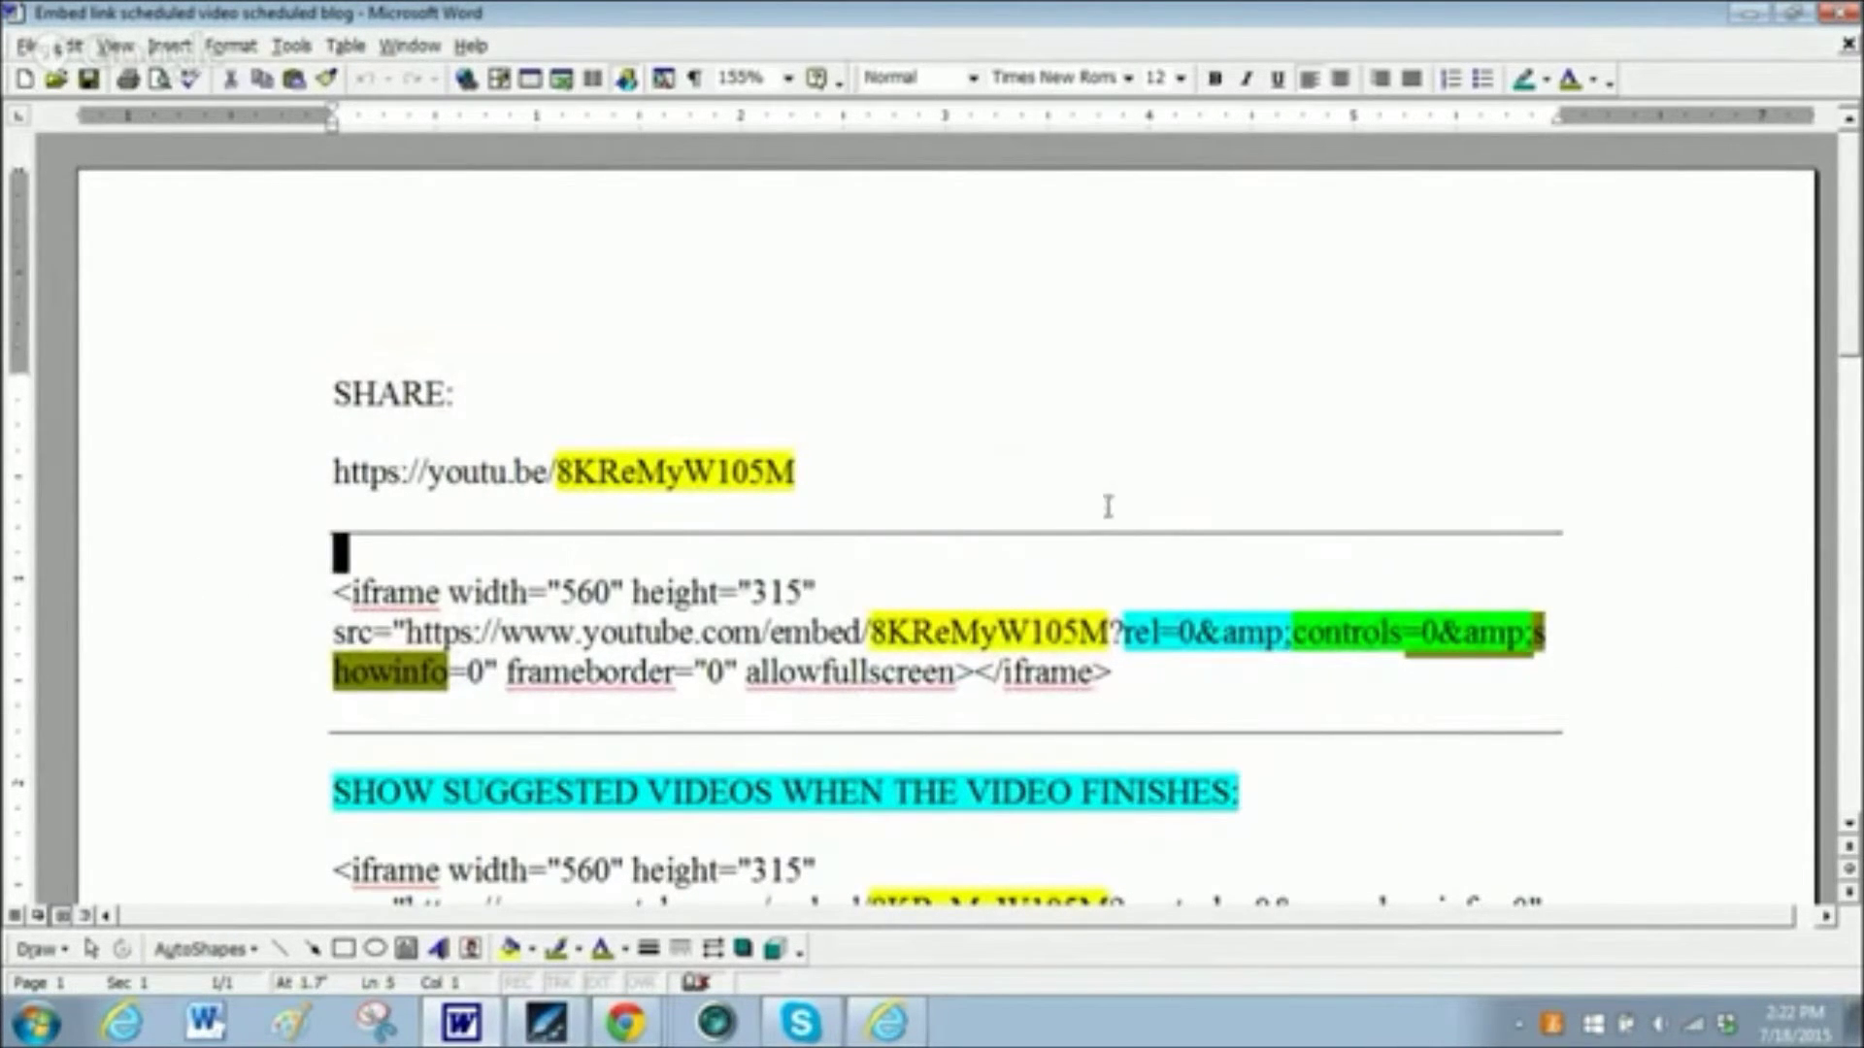
{"action": "left_click", "coordinate": [1073, 442]}
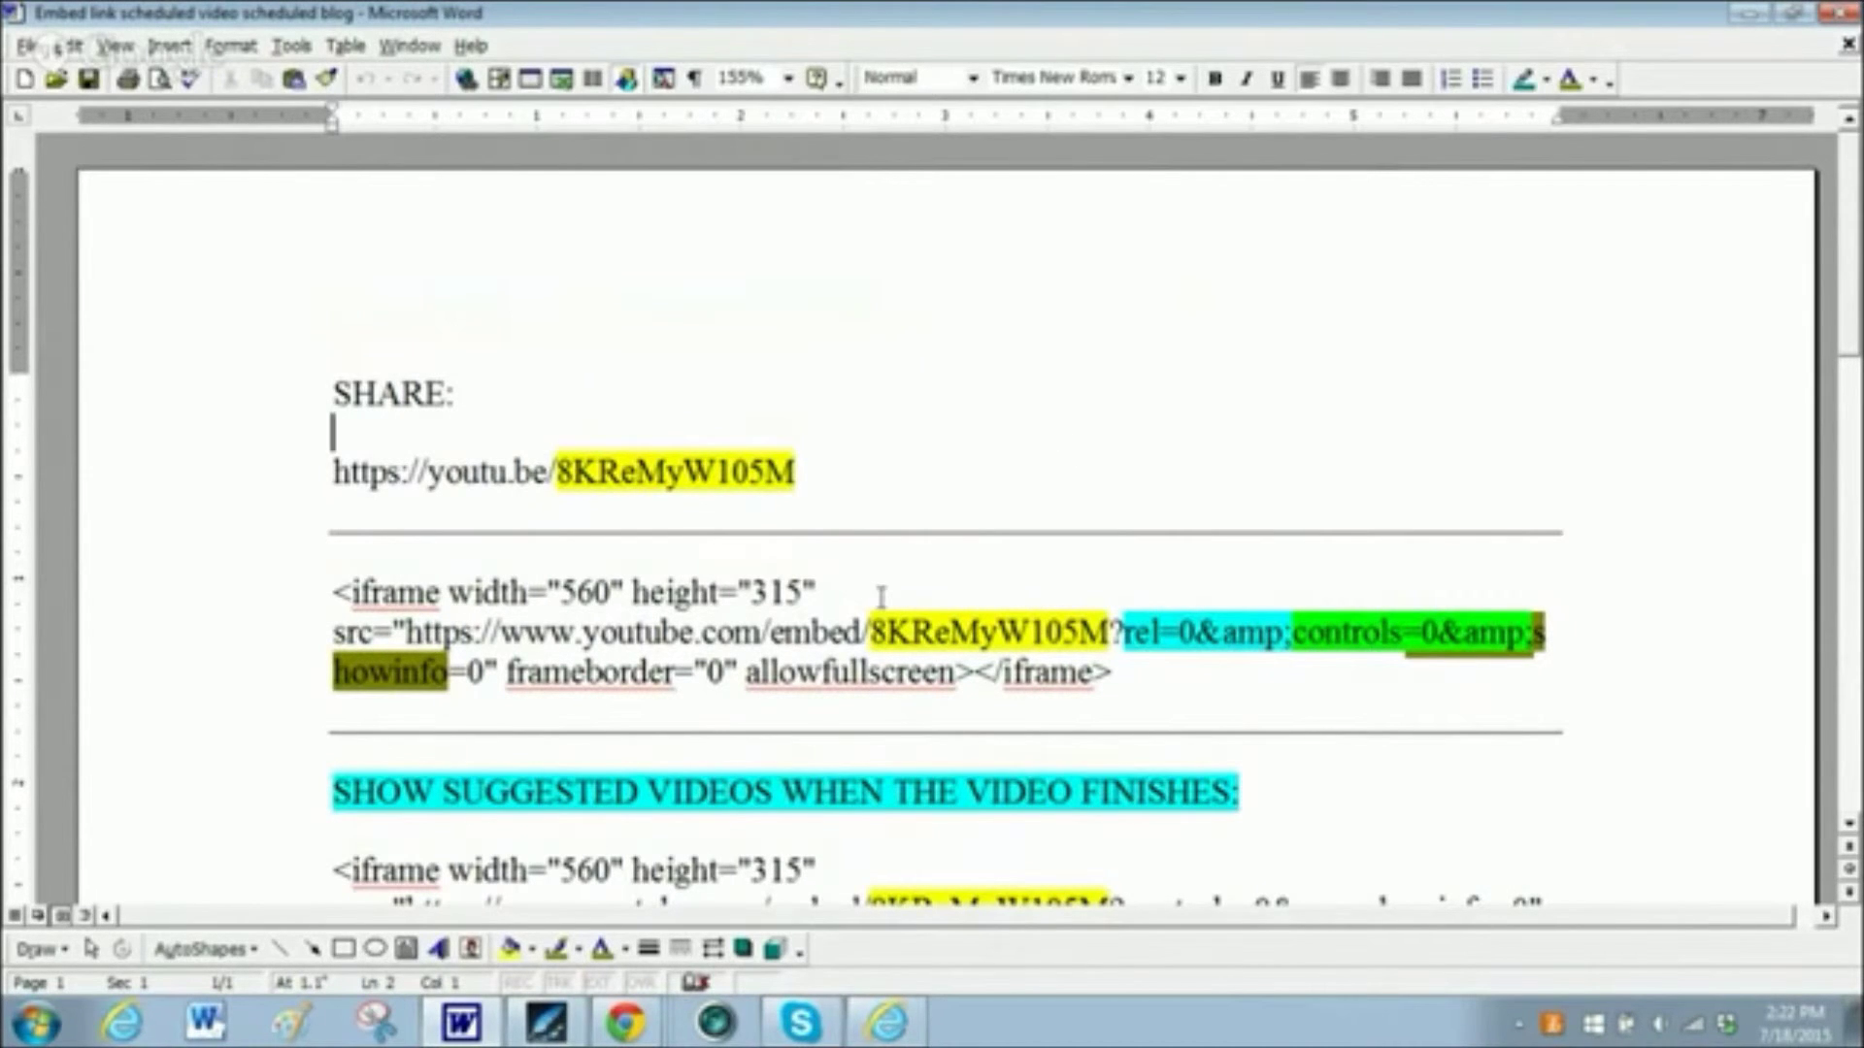
{"action": "mouse_move", "coordinate": [868, 632]}
{"action": "left_mouse_down"}
{"action": "mouse_move", "coordinate": [1112, 632]}
{"action": "mouse_move", "coordinate": [871, 632]}
{"action": "left_mouse_up"}
{"action": "left_click", "coordinate": [966, 554]}
{"action": "mouse_move", "coordinate": [557, 473]}
{"action": "left_mouse_down"}
{"action": "mouse_move", "coordinate": [782, 473]}
{"action": "mouse_move", "coordinate": [831, 497]}
{"action": "mouse_move", "coordinate": [557, 473]}
{"action": "mouse_move", "coordinate": [800, 473]}
{"action": "mouse_move", "coordinate": [600, 473]}
{"action": "mouse_move", "coordinate": [828, 480]}
{"action": "mouse_move", "coordinate": [557, 473]}
{"action": "left_mouse_up"}
{"action": "left_click", "coordinate": [863, 457]}
- Scroll through the embed-code variants, then switch back to the YouTube embed page in Chrome
{"action": "scroll", "coordinate": [913, 544], "scroll_direction": "down", "scroll_amount": 8}
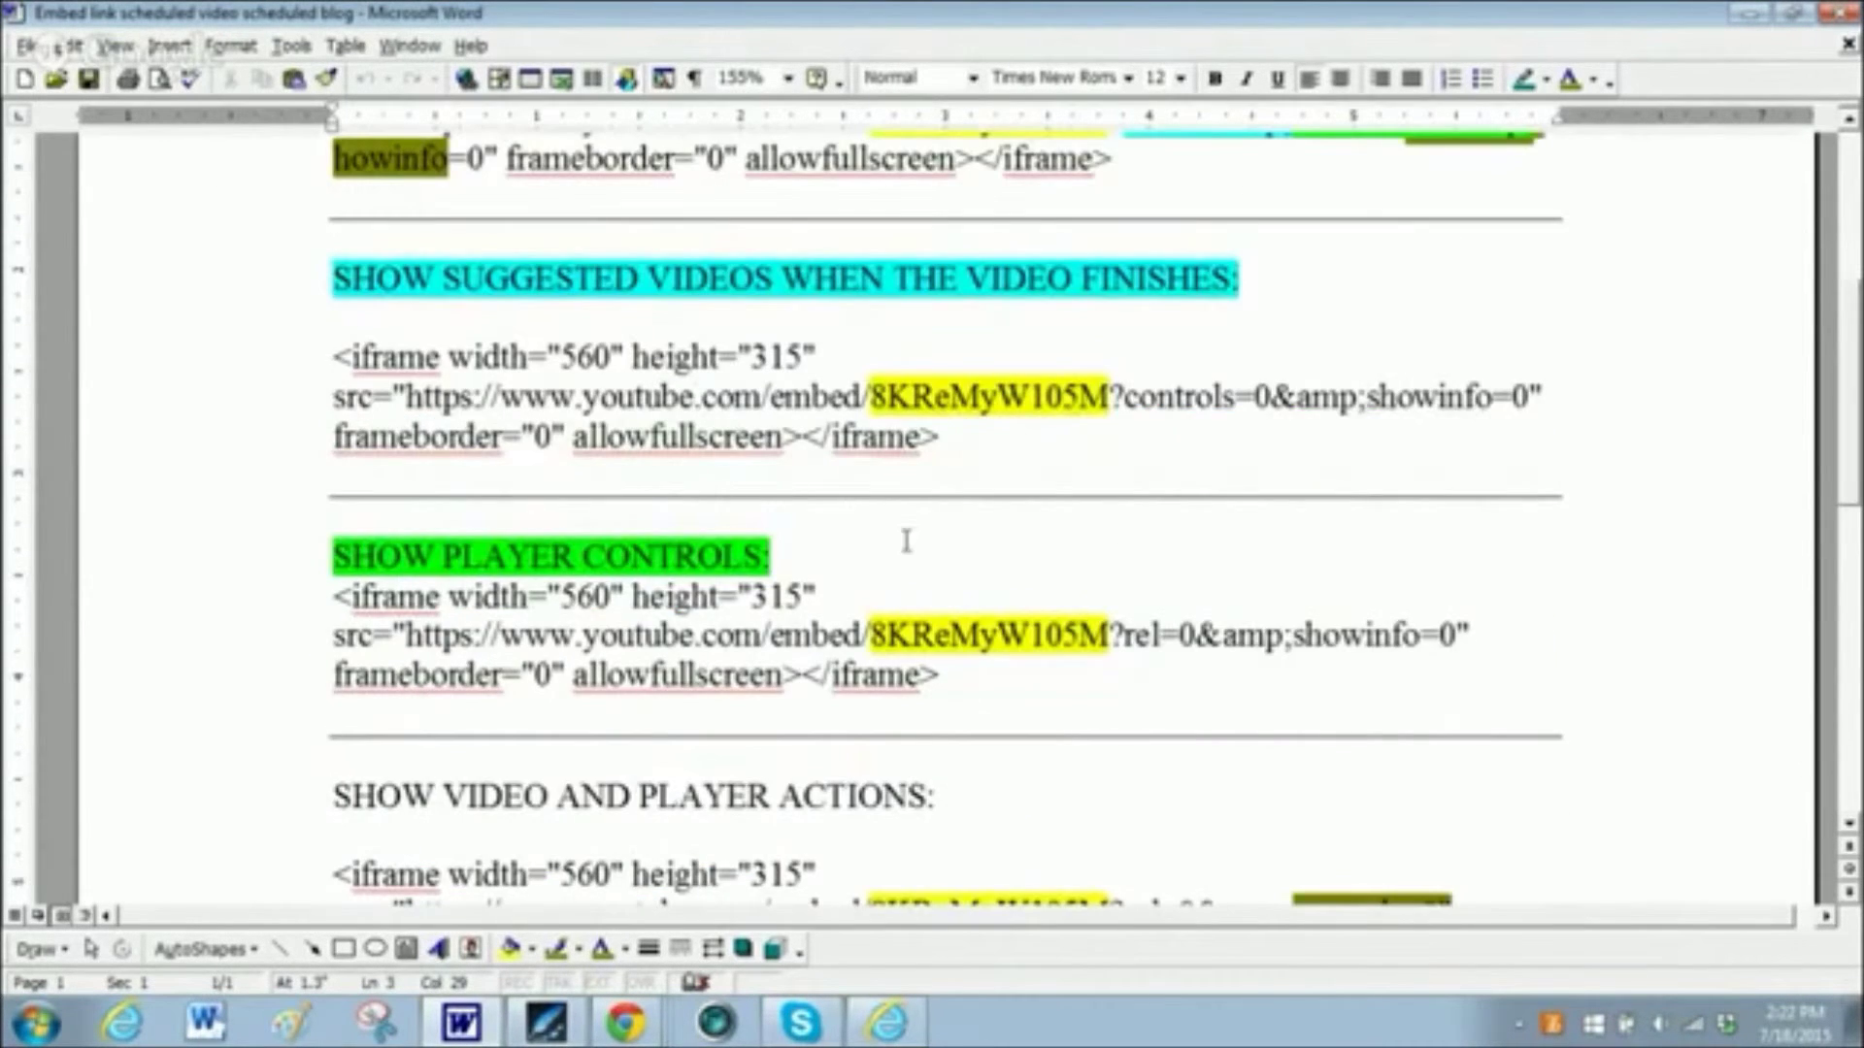
{"action": "scroll", "coordinate": [774, 483], "scroll_direction": "up", "scroll_amount": 9}
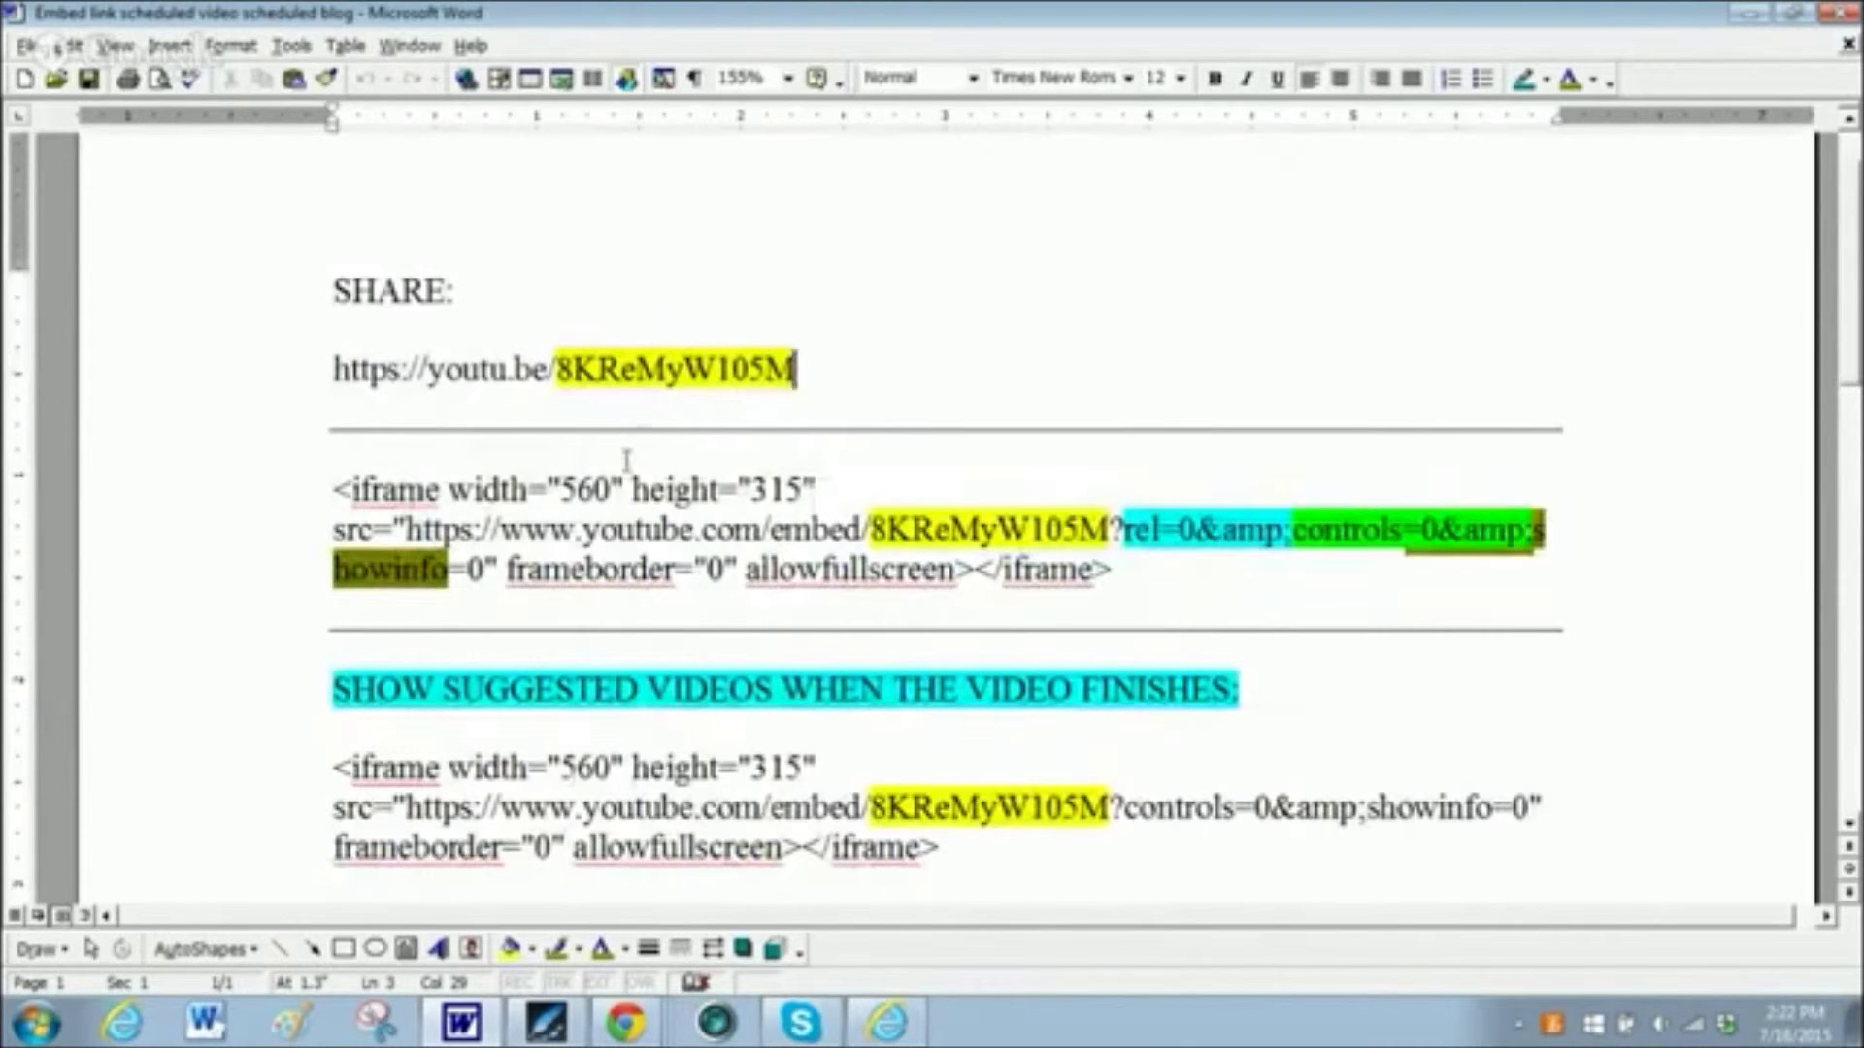
{"action": "scroll", "coordinate": [621, 464], "scroll_direction": "down", "scroll_amount": 4}
{"action": "scroll", "coordinate": [602, 464], "scroll_direction": "up", "scroll_amount": 5}
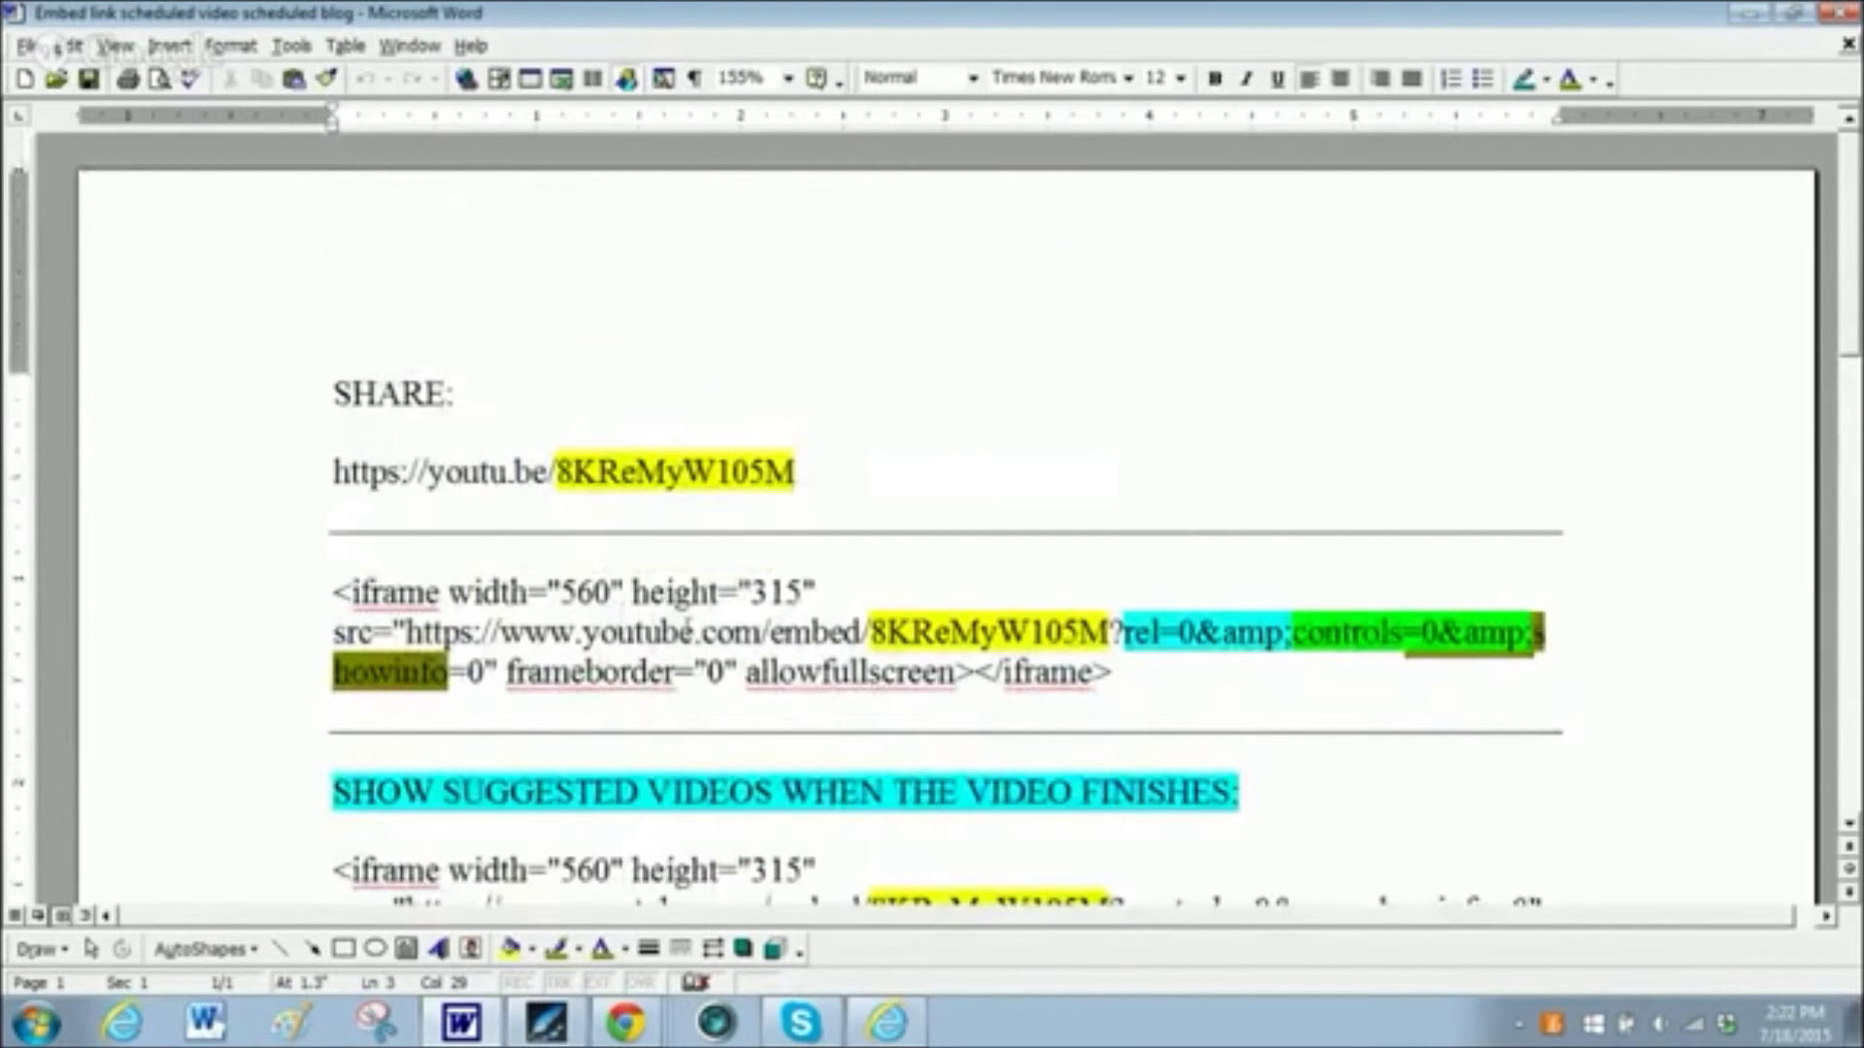
{"action": "scroll", "coordinate": [659, 573], "scroll_direction": "down", "scroll_amount": 2}
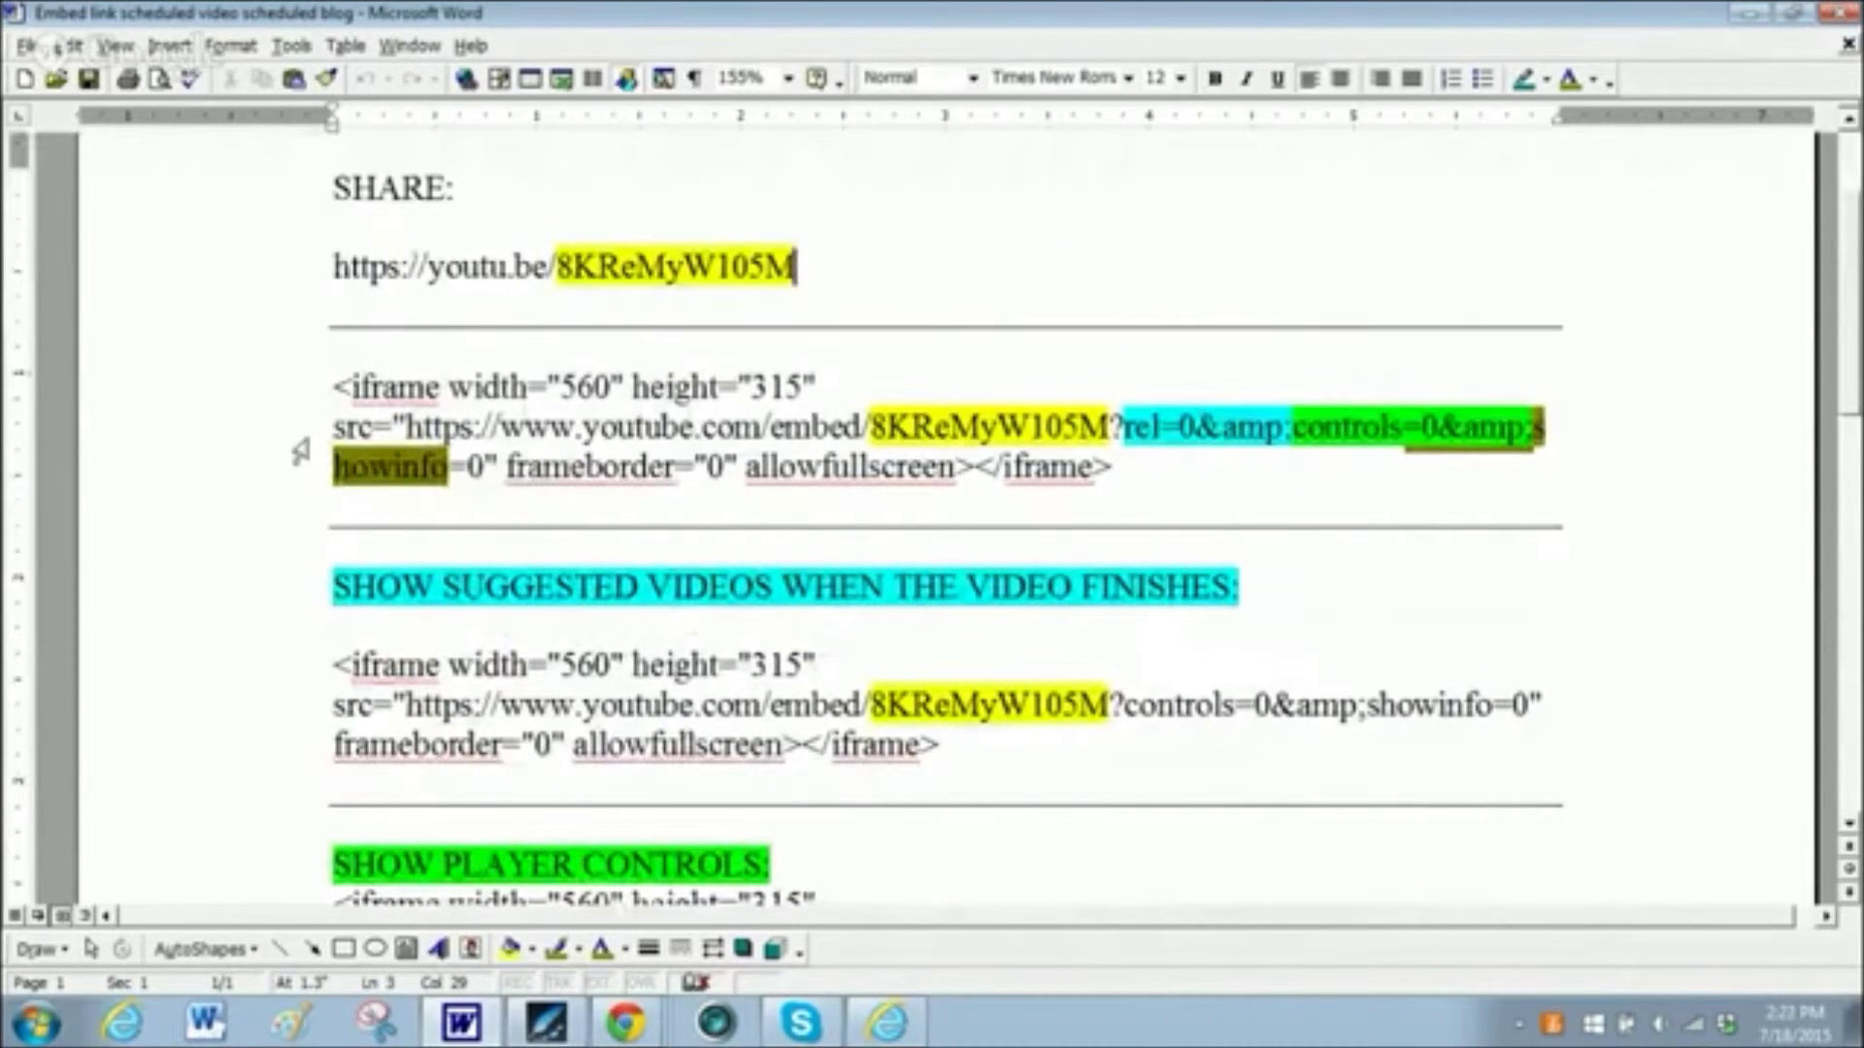
{"action": "scroll", "coordinate": [472, 374], "scroll_direction": "down", "scroll_amount": 7}
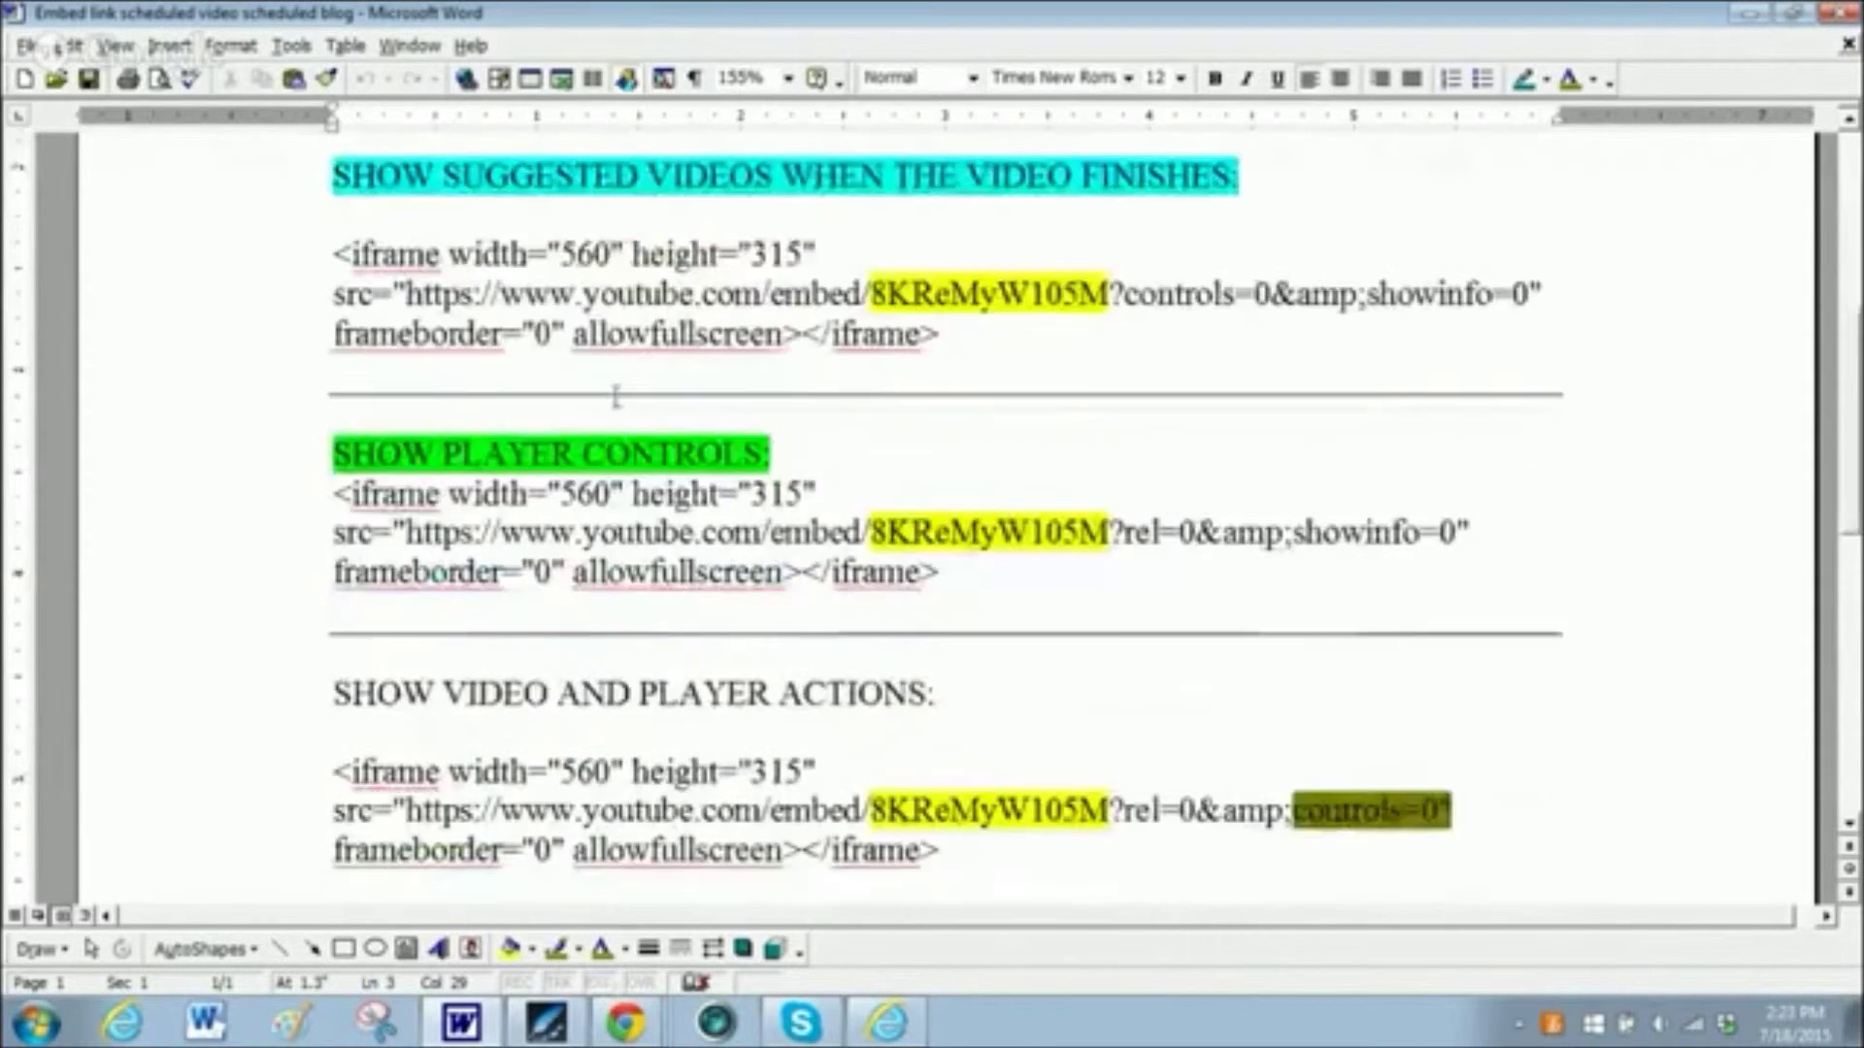
{"action": "scroll", "coordinate": [595, 416], "scroll_direction": "up", "scroll_amount": 8}
{"action": "scroll", "coordinate": [589, 424], "scroll_direction": "up", "scroll_amount": 1}
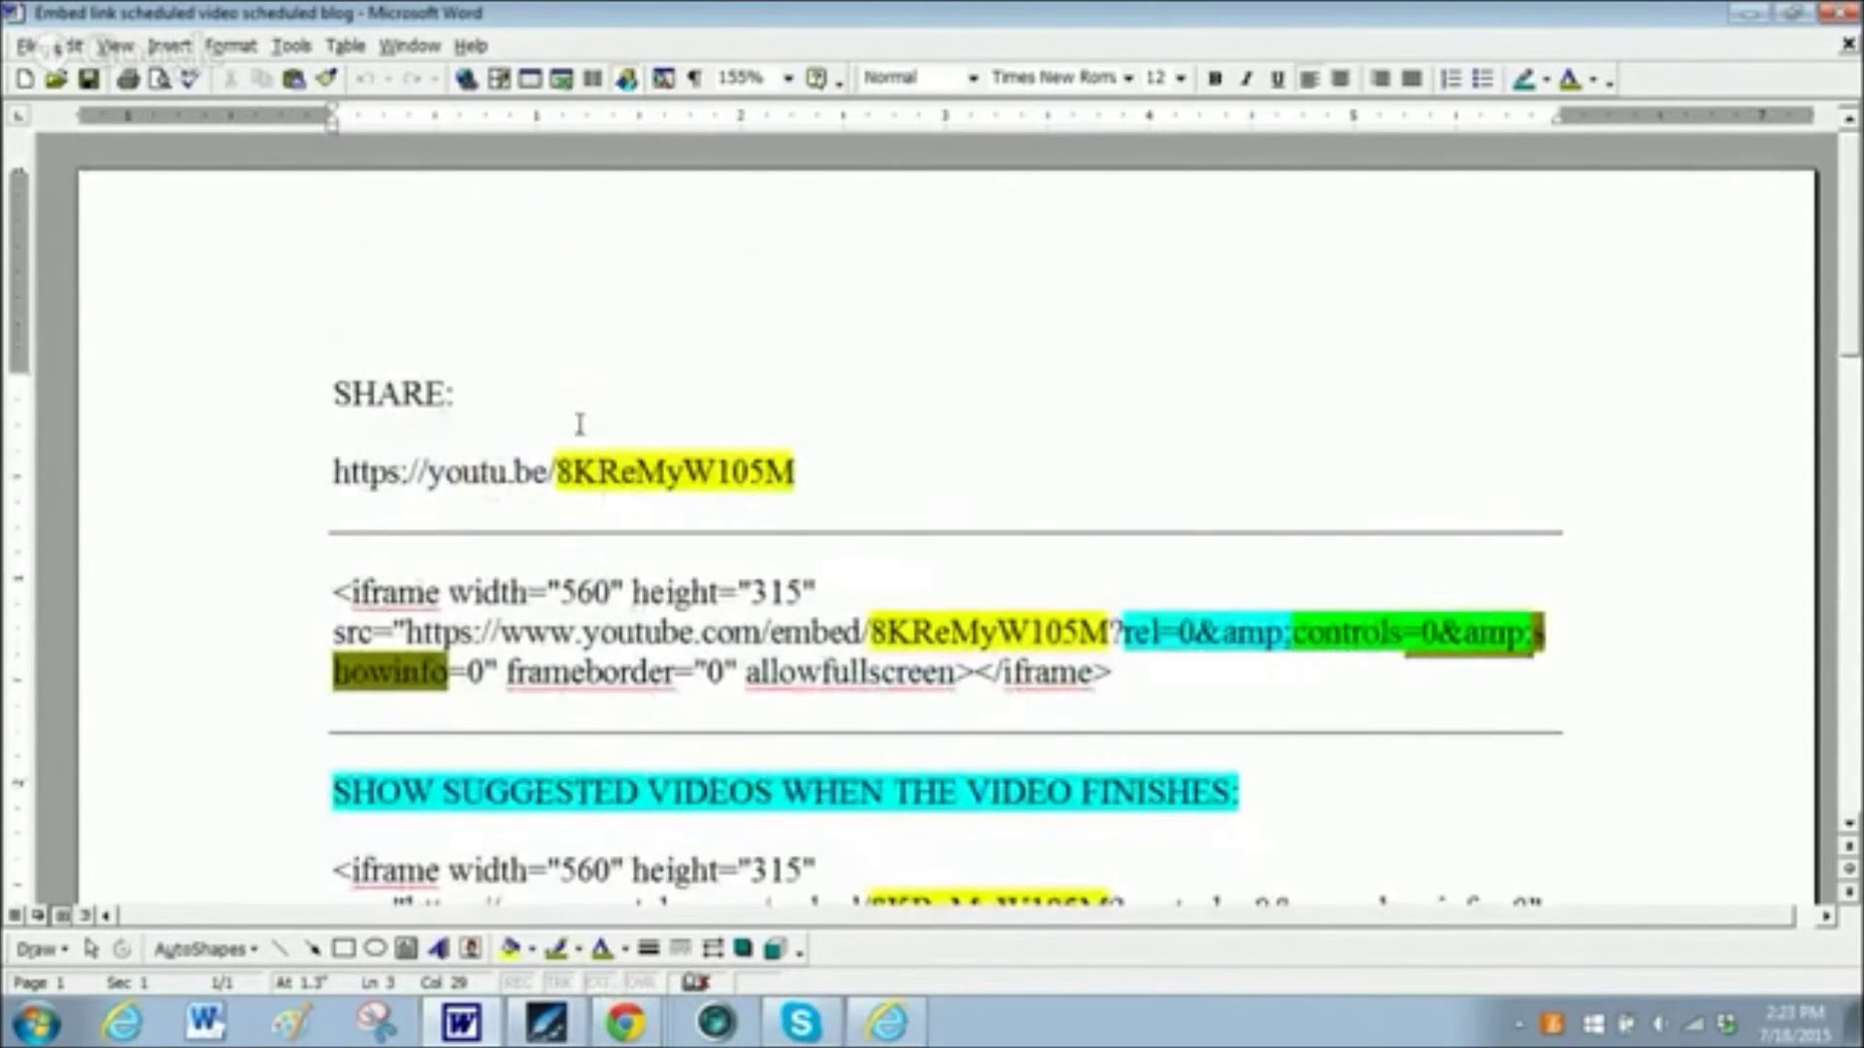
{"action": "scroll", "coordinate": [912, 332], "scroll_direction": "down", "scroll_amount": 6}
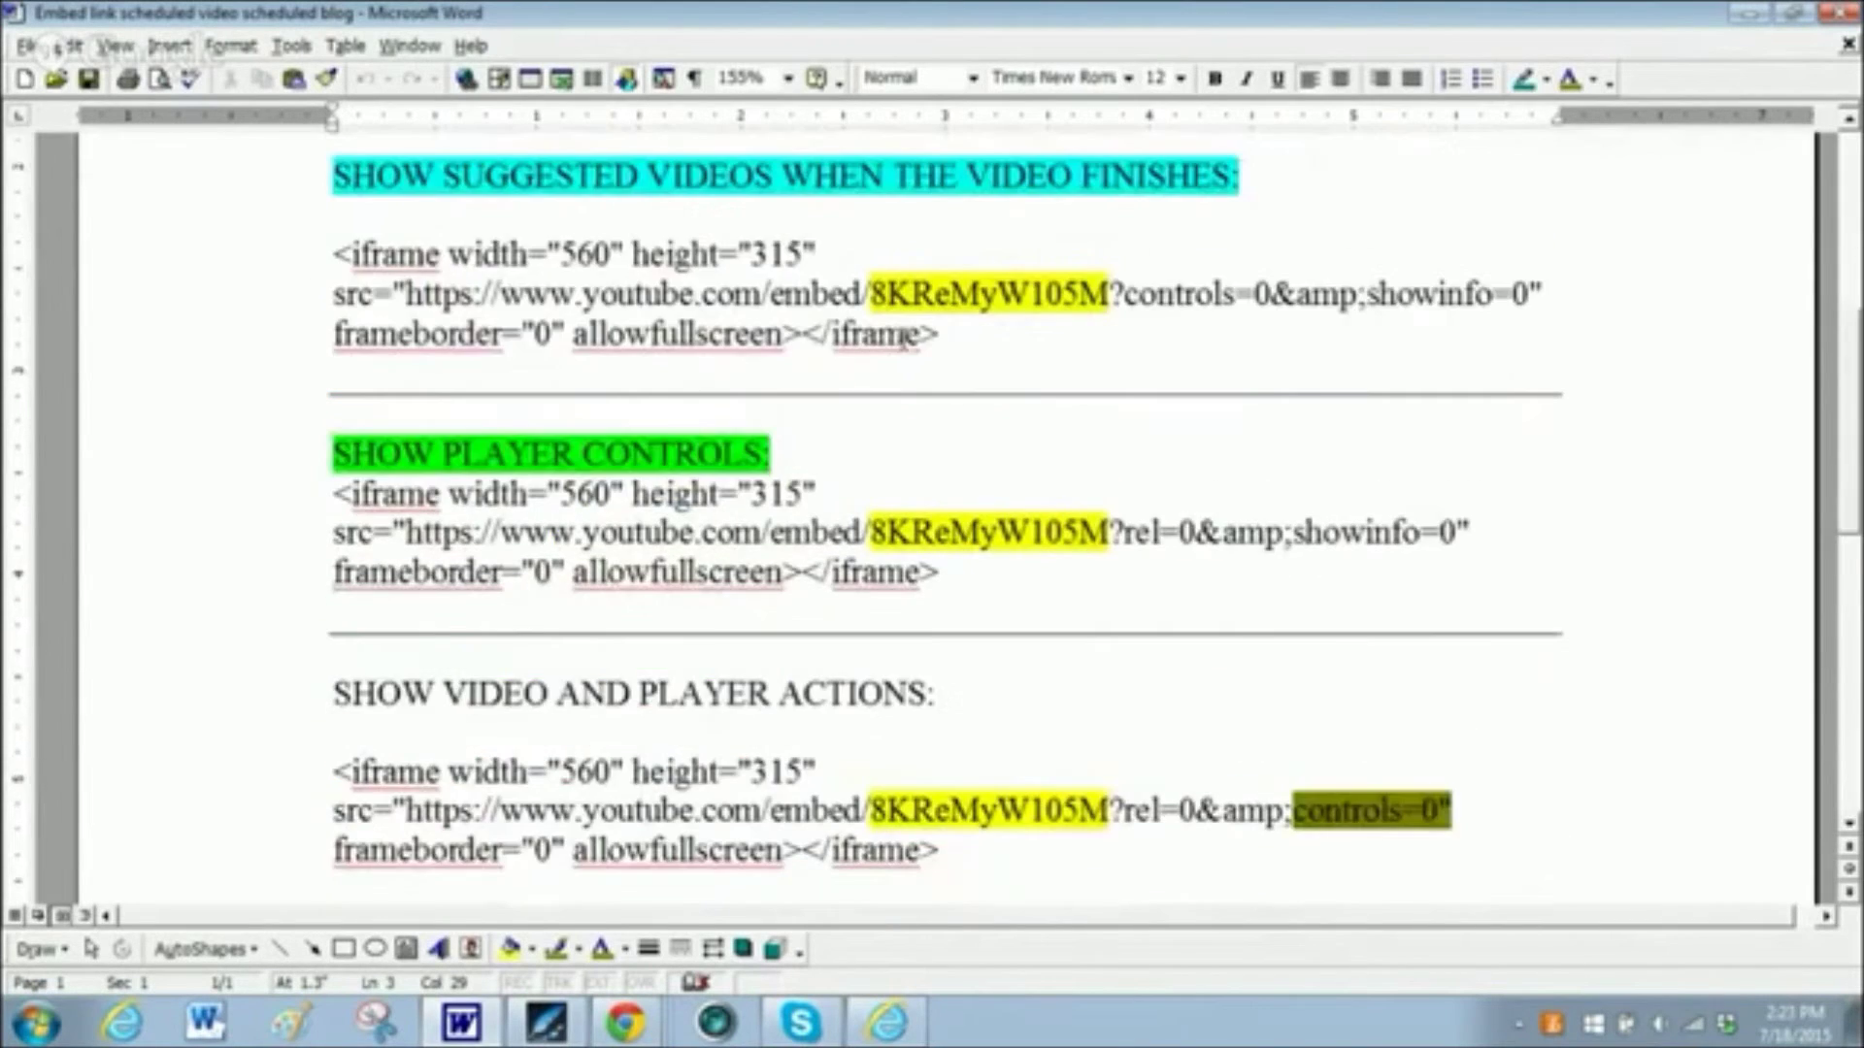
{"action": "scroll", "coordinate": [893, 337], "scroll_direction": "up", "scroll_amount": 4}
{"action": "scroll", "coordinate": [845, 345], "scroll_direction": "down", "scroll_amount": 5}
{"action": "scroll", "coordinate": [843, 345], "scroll_direction": "up", "scroll_amount": 7}
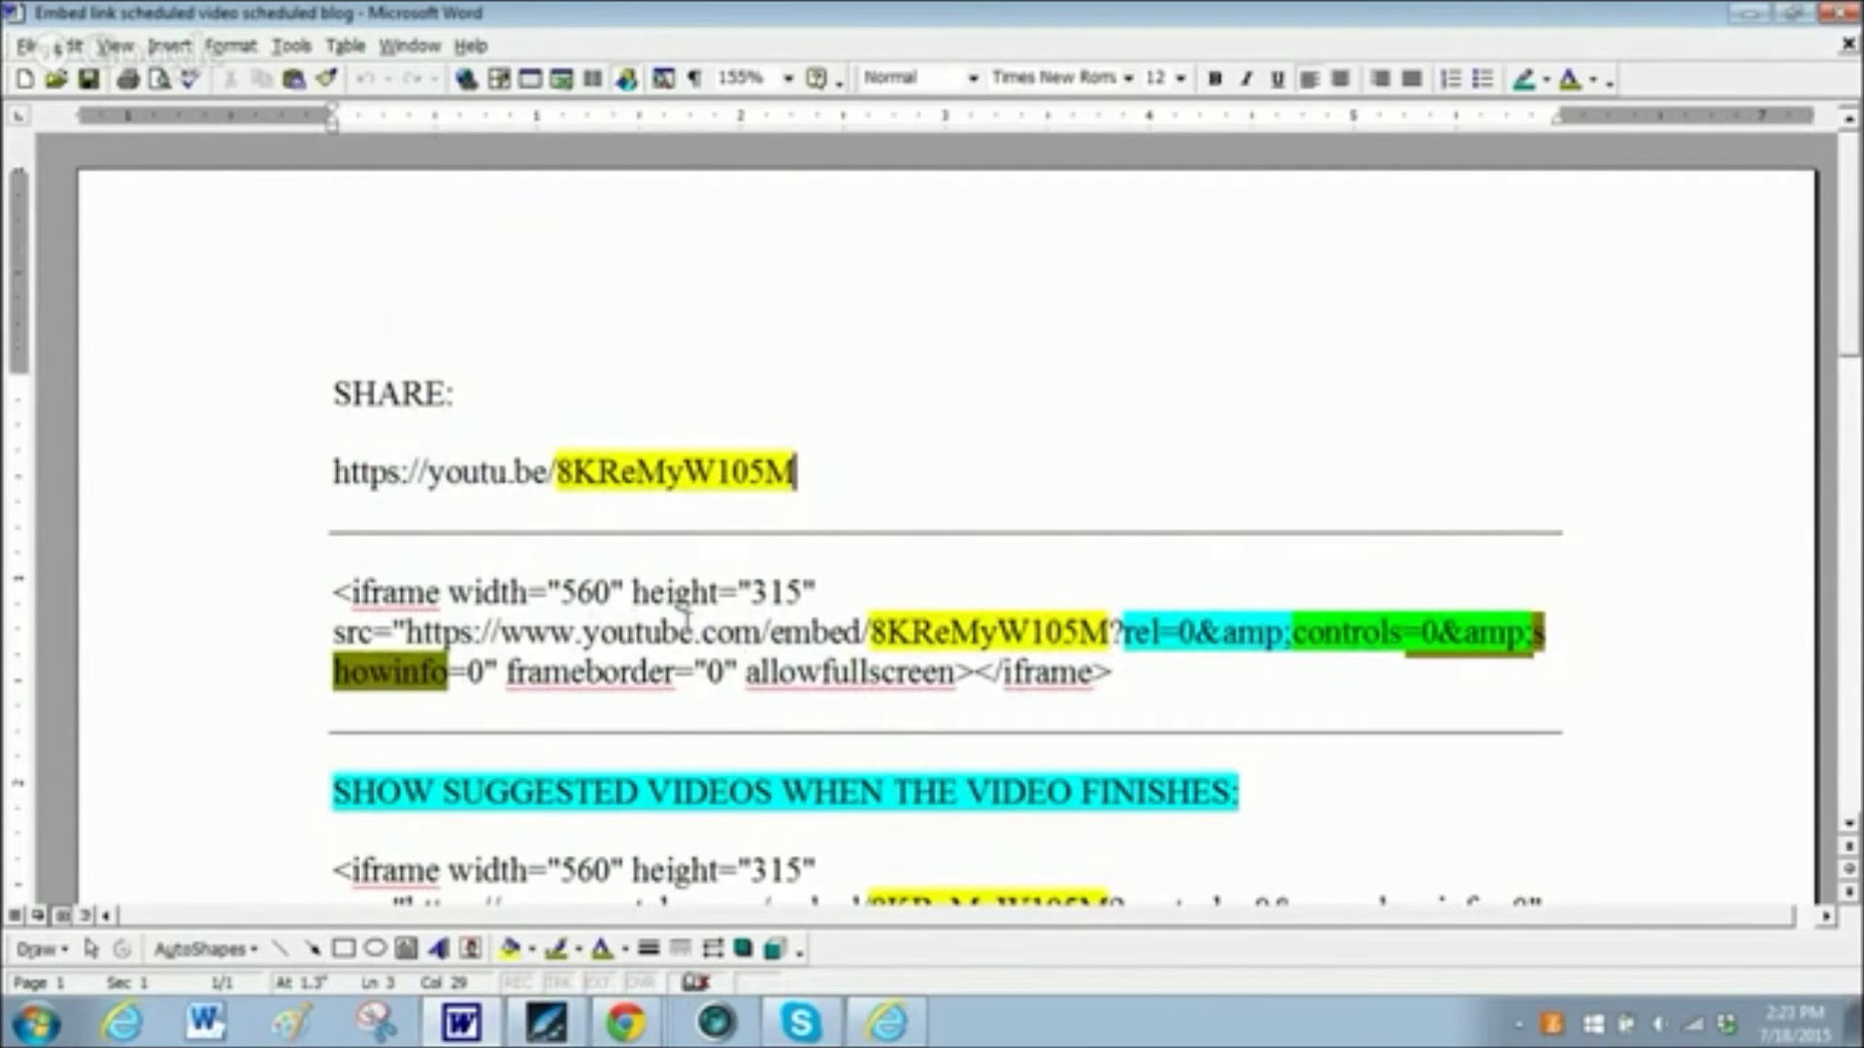
{"action": "key", "text": "alt+Tab"}
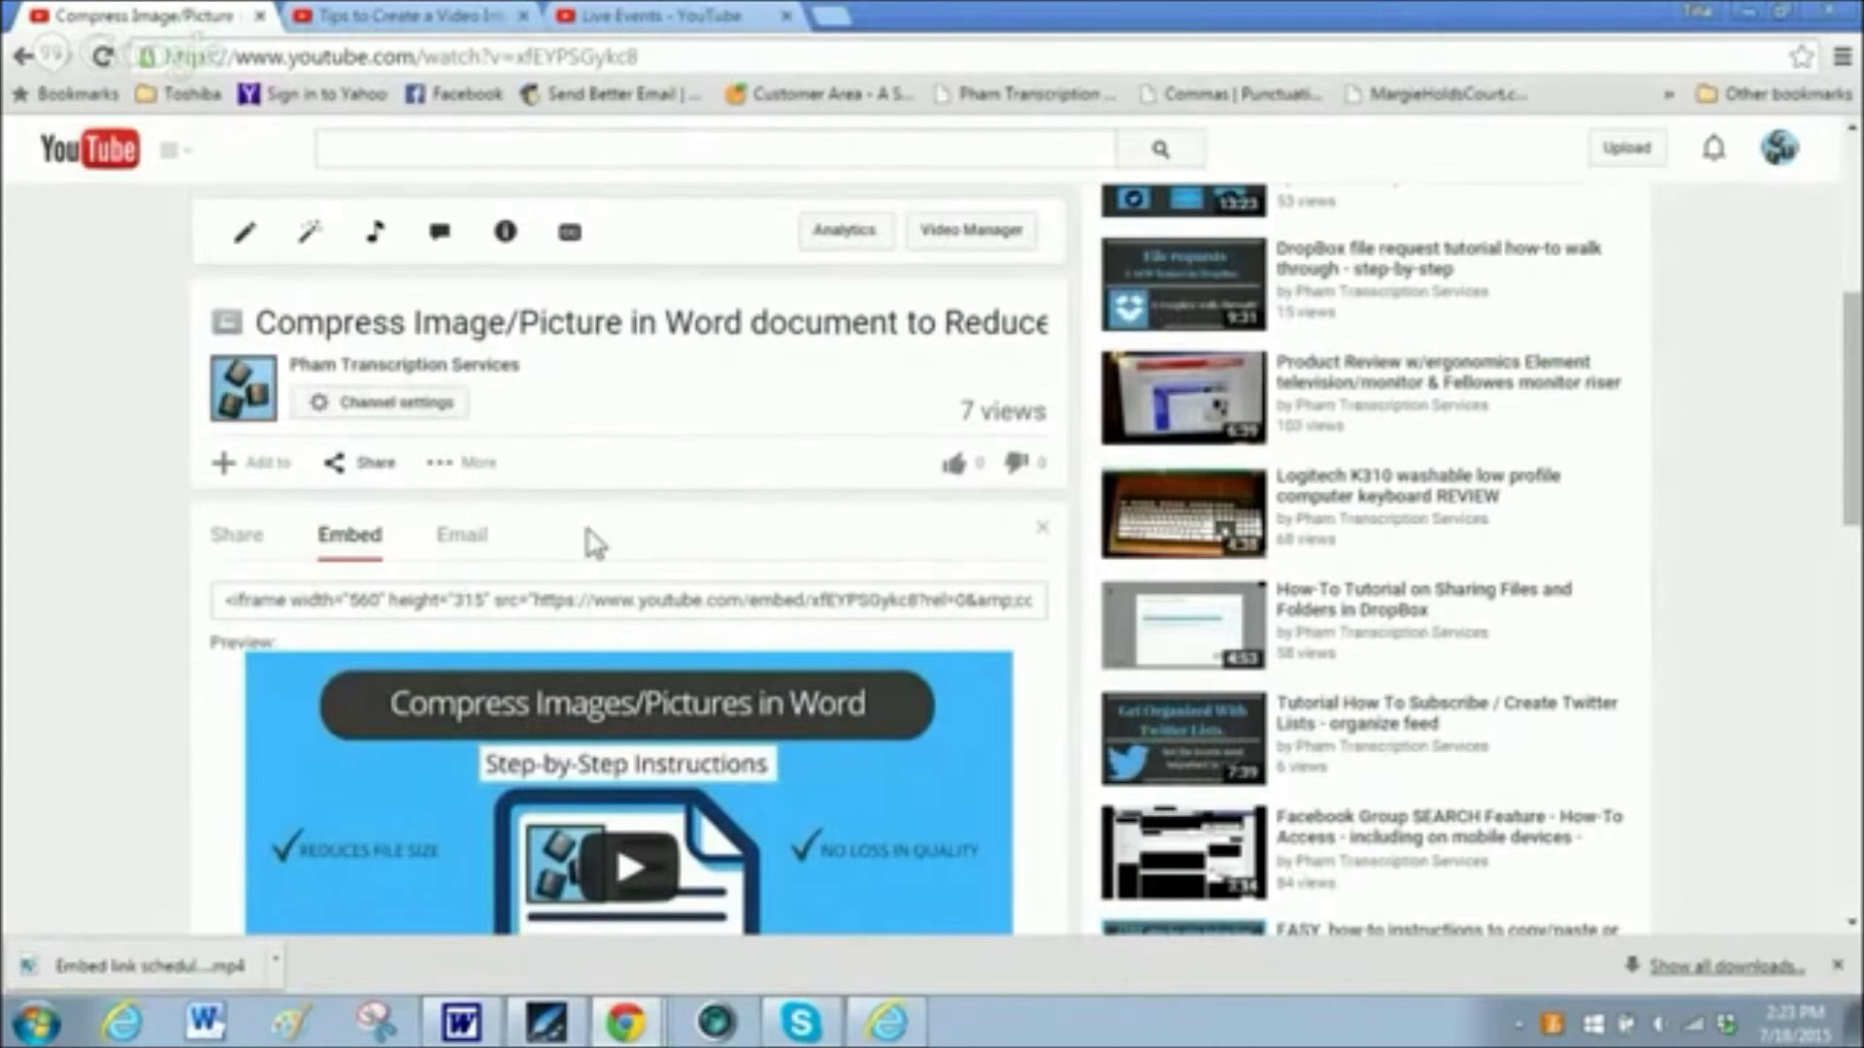
- In Info and Settings, change the Compress Image video's privacy from Unlisted to Private and save
{"action": "scroll", "coordinate": [332, 437], "scroll_direction": "up", "scroll_amount": 4}
{"action": "scroll", "coordinate": [534, 495], "scroll_direction": "down", "scroll_amount": 4}
{"action": "left_click", "coordinate": [250, 240]}
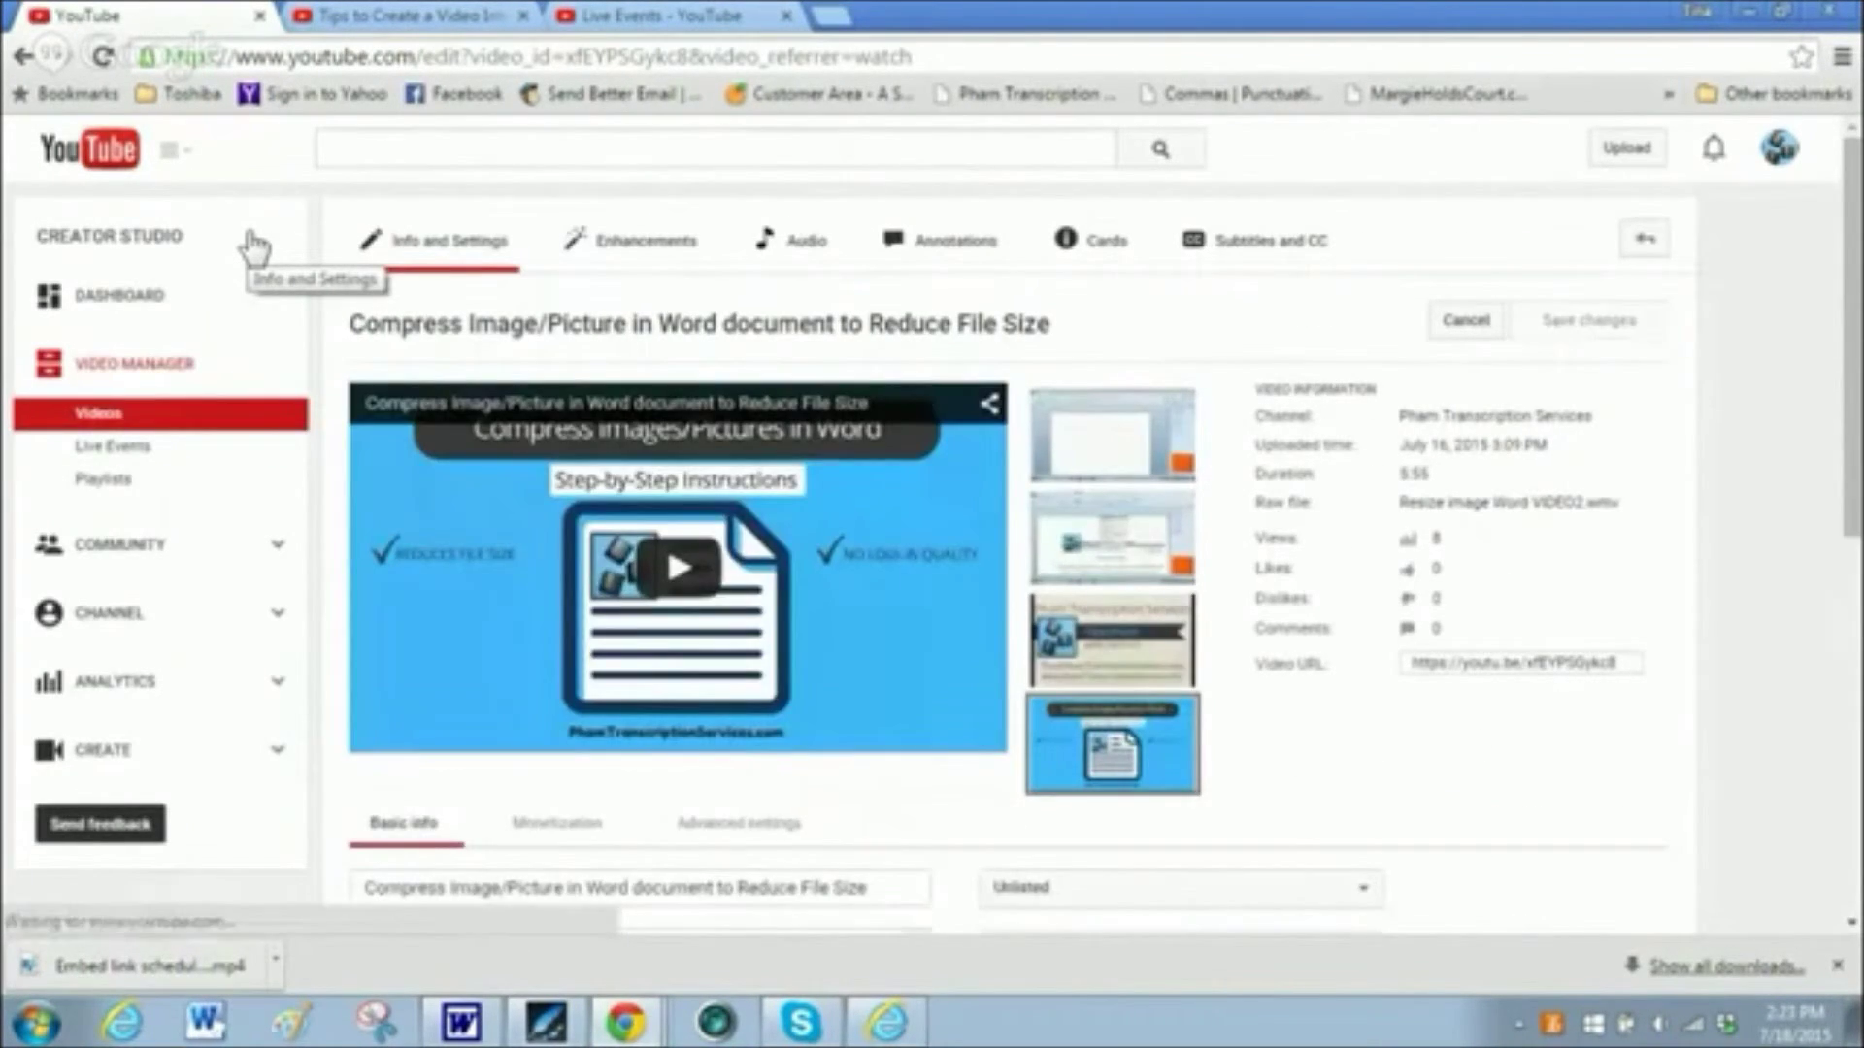
{"action": "scroll", "coordinate": [1339, 383], "scroll_direction": "down", "scroll_amount": 3}
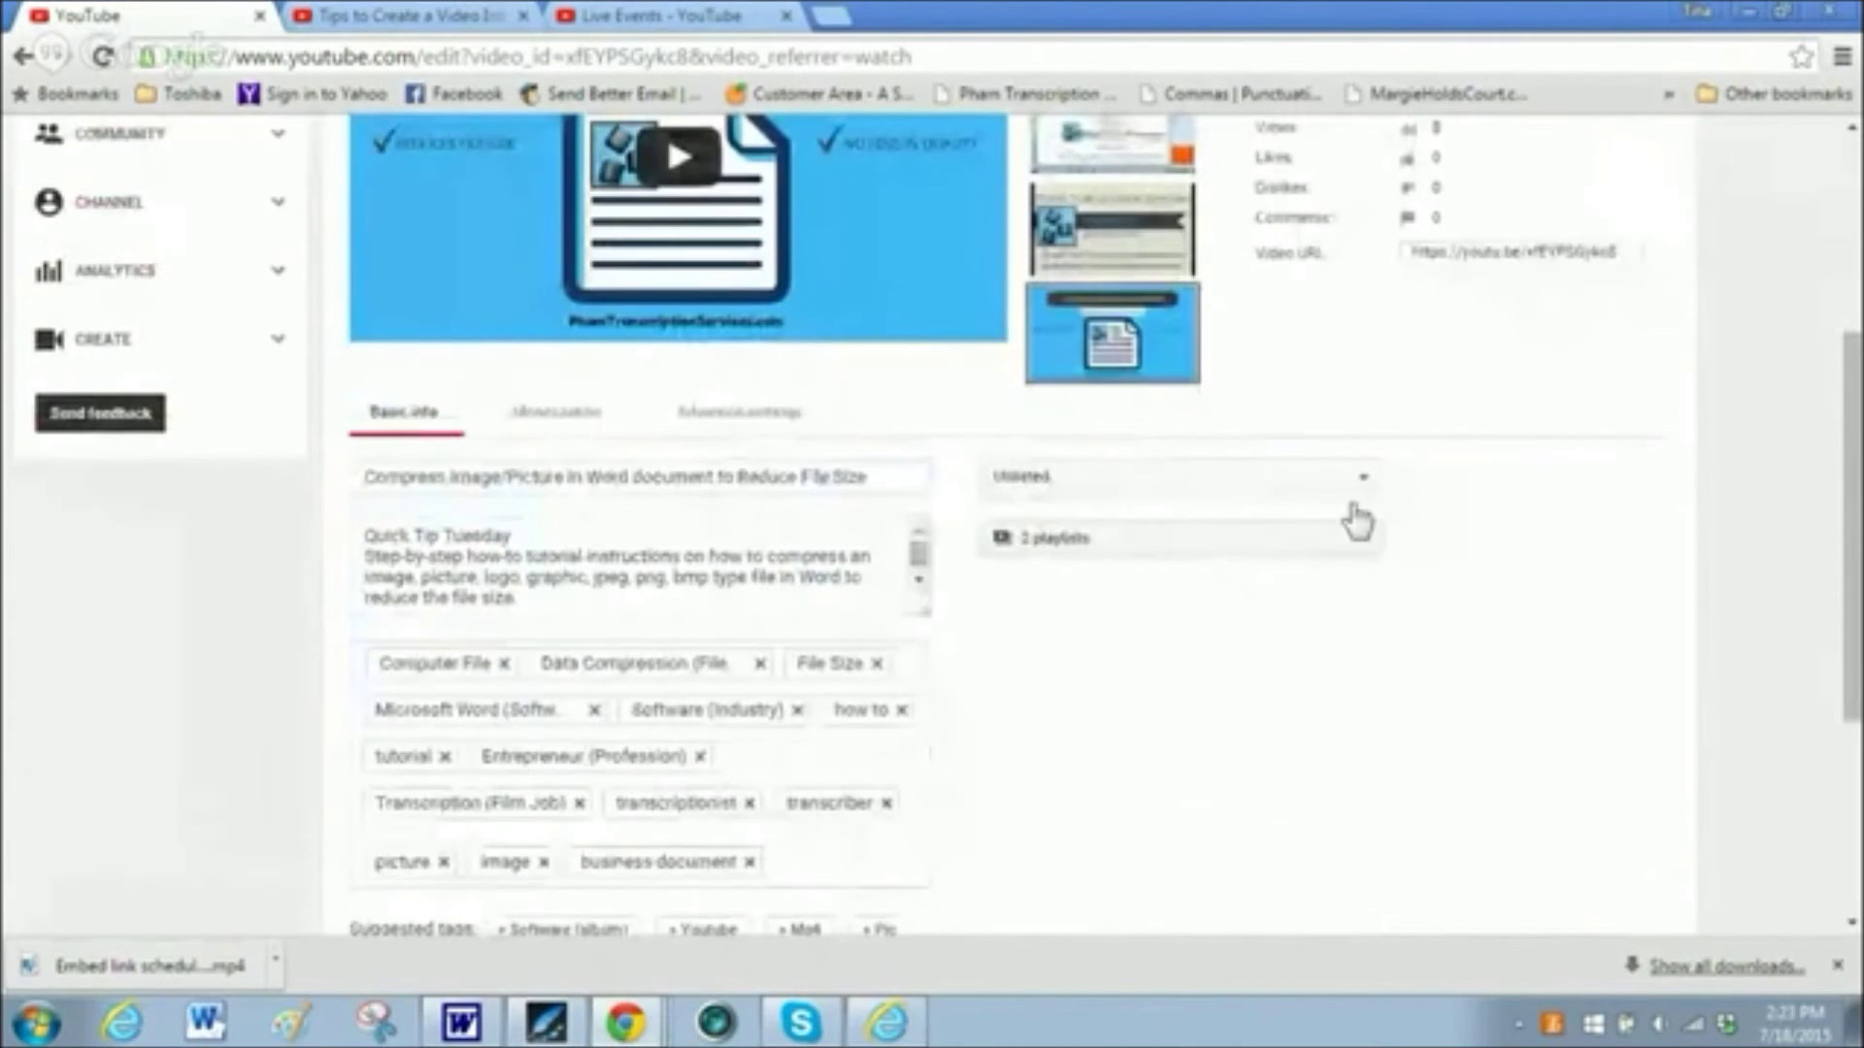
{"action": "left_click", "coordinate": [1362, 479]}
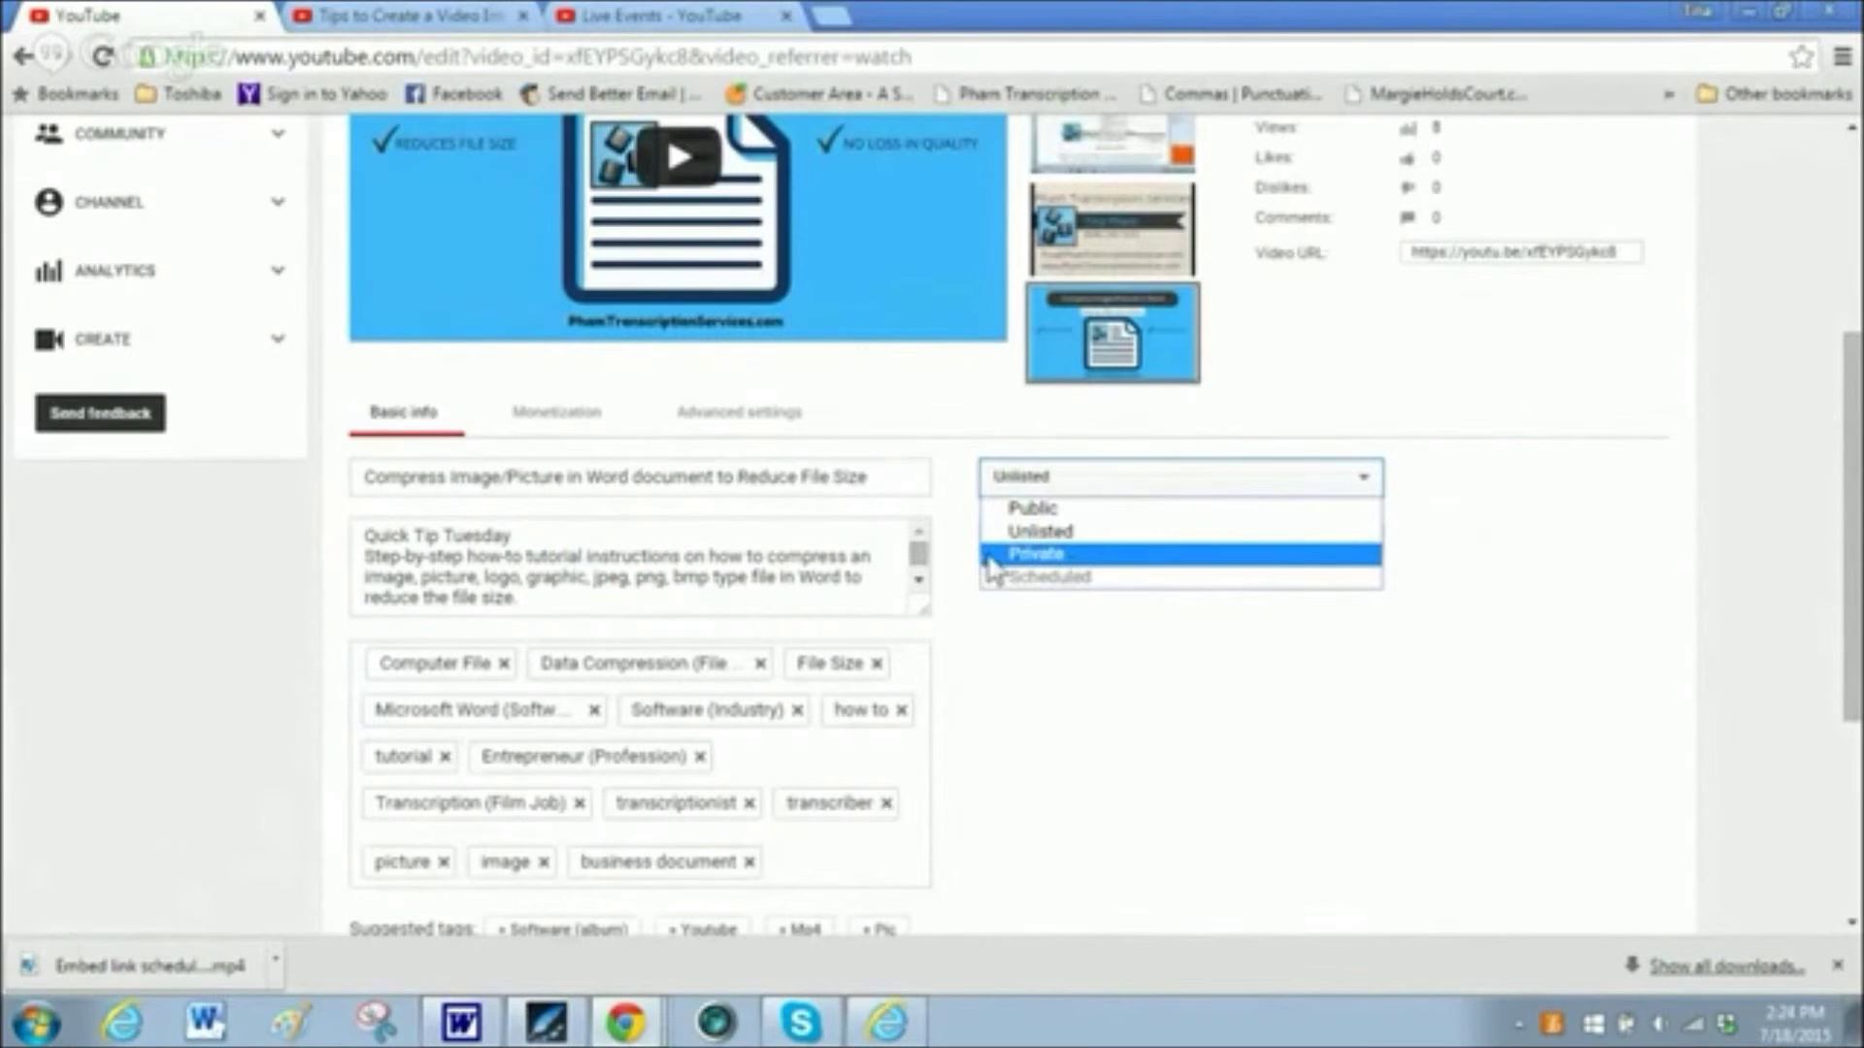
{"action": "left_click", "coordinate": [1019, 558]}
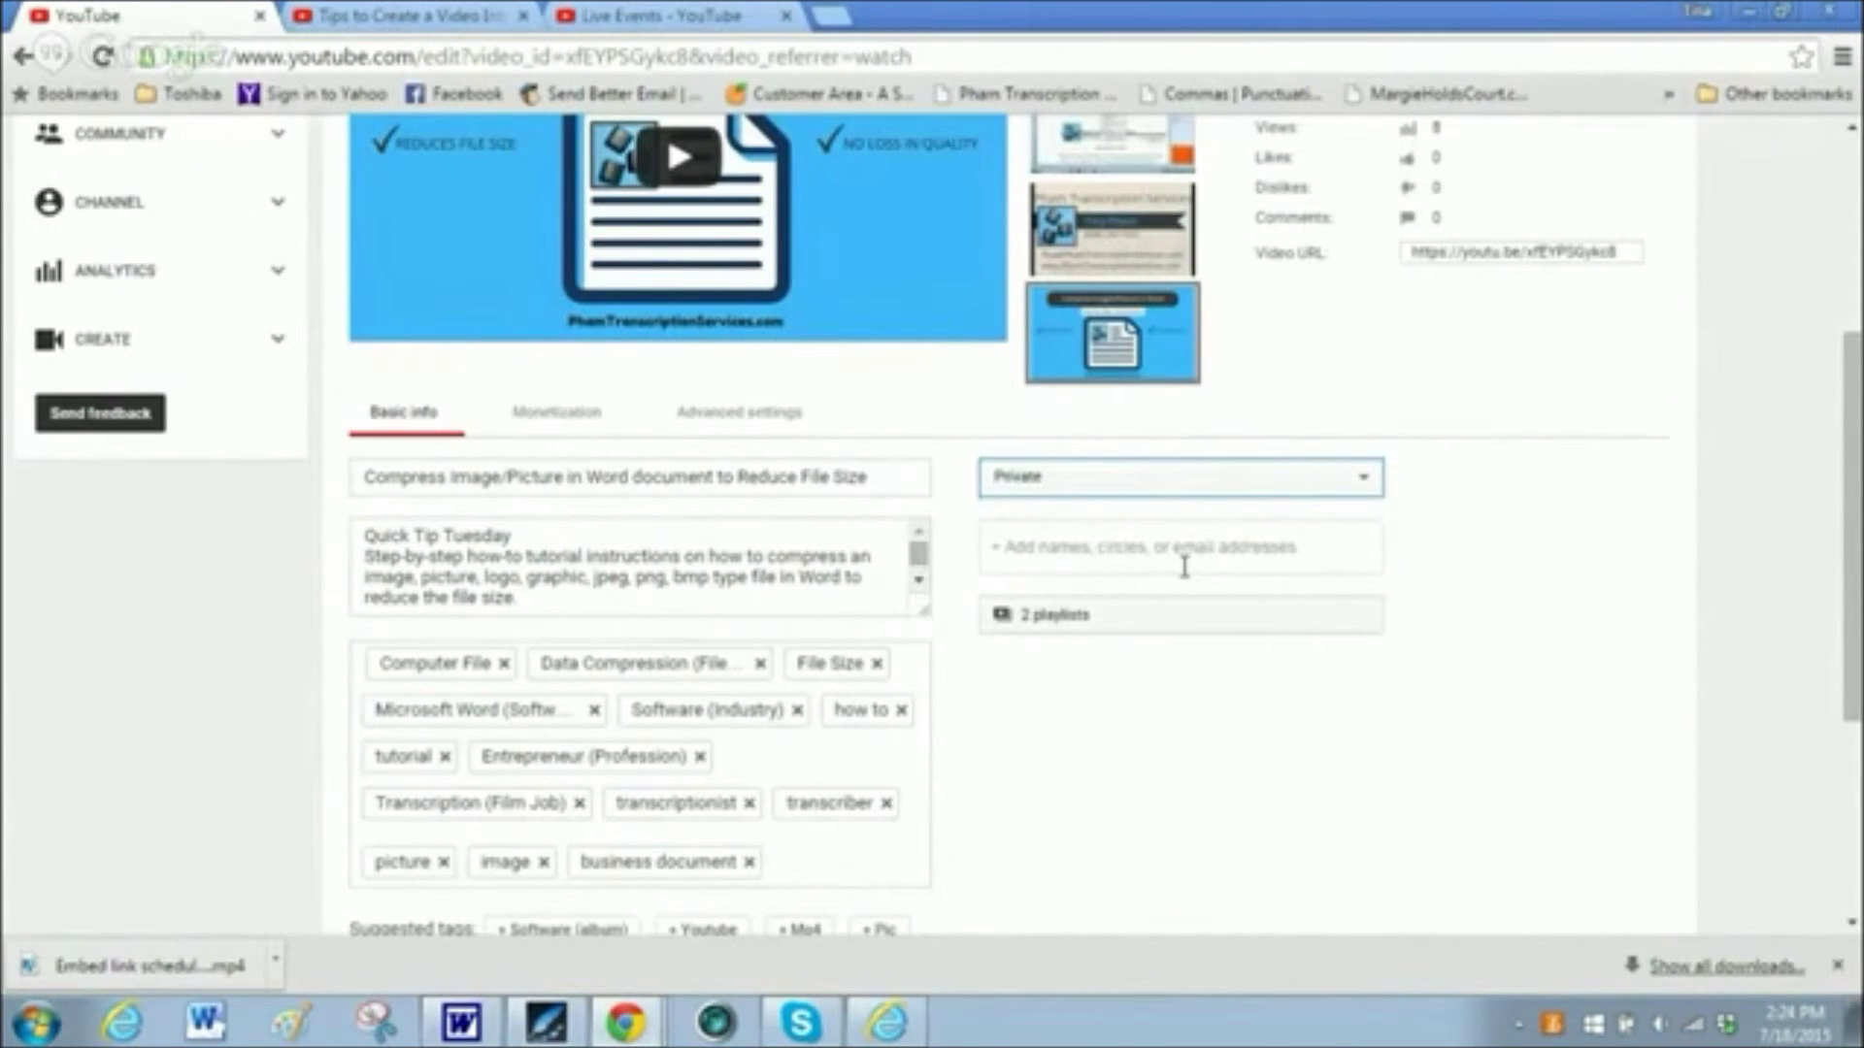
{"action": "scroll", "coordinate": [1554, 572], "scroll_direction": "down", "scroll_amount": 5}
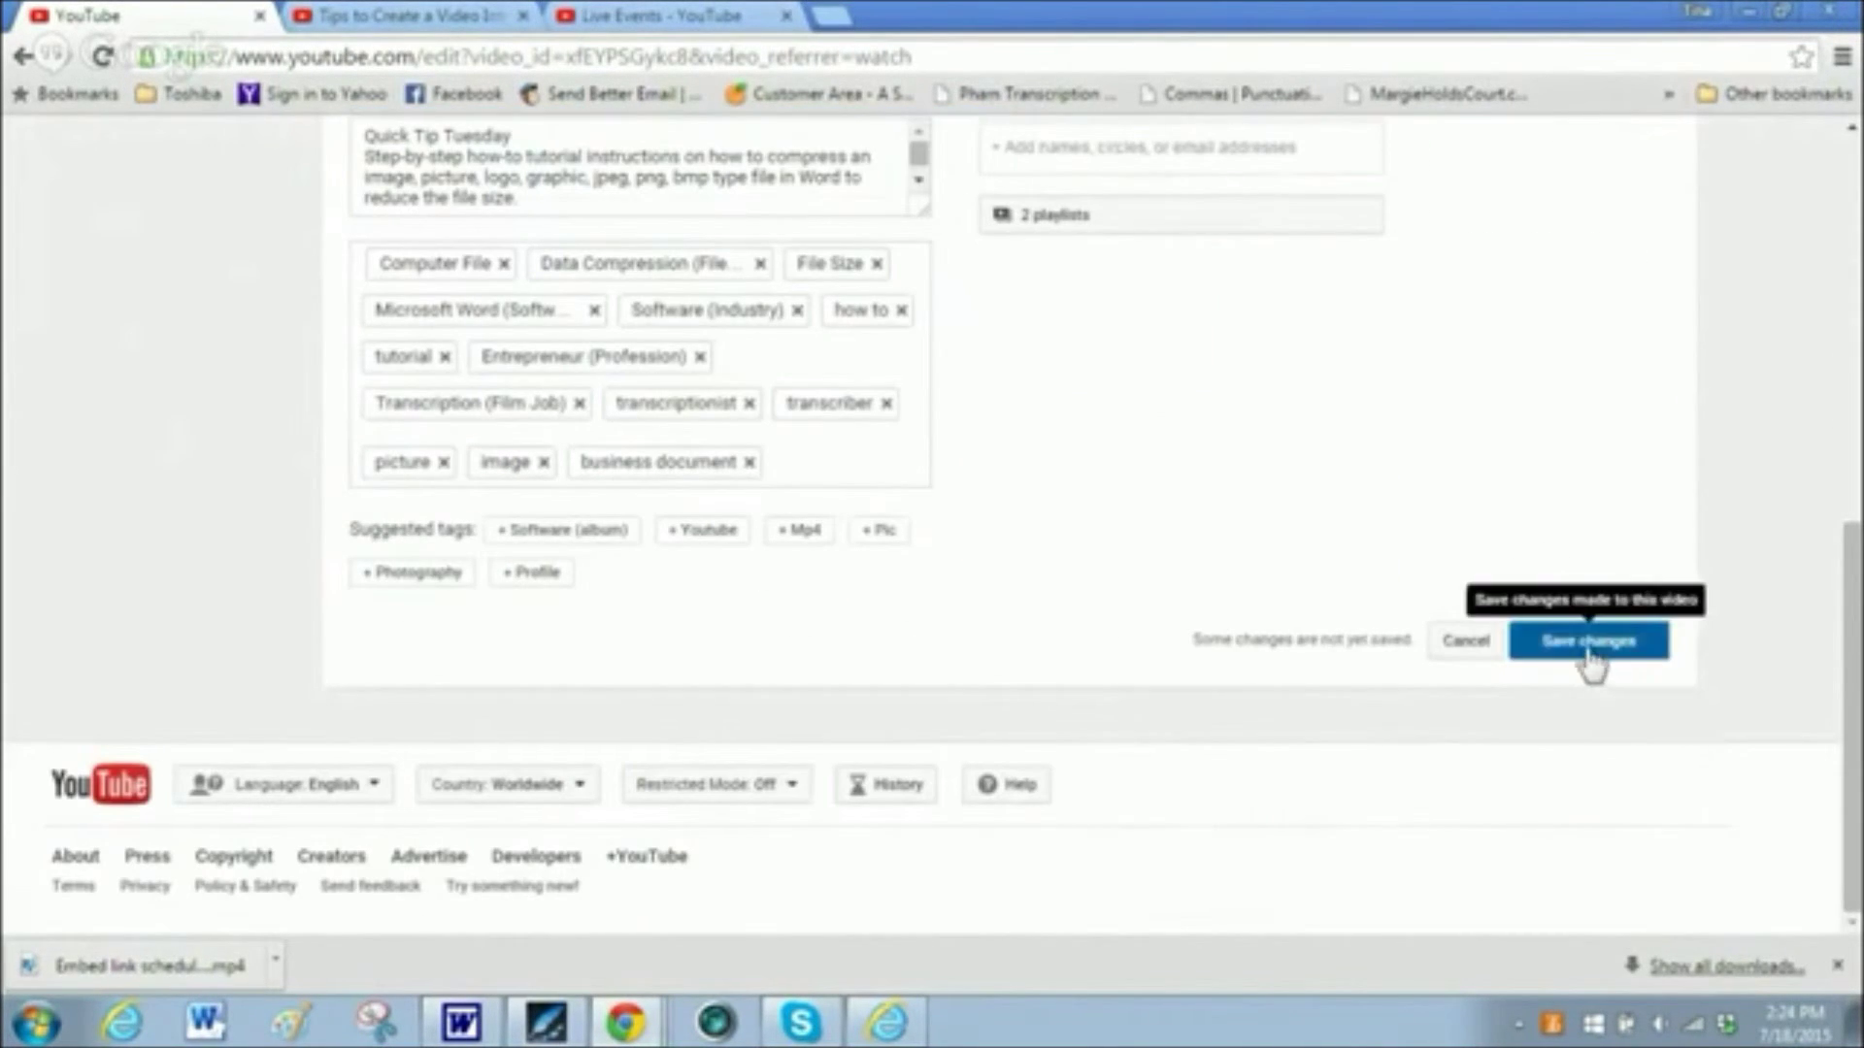
{"action": "left_click", "coordinate": [1590, 643]}
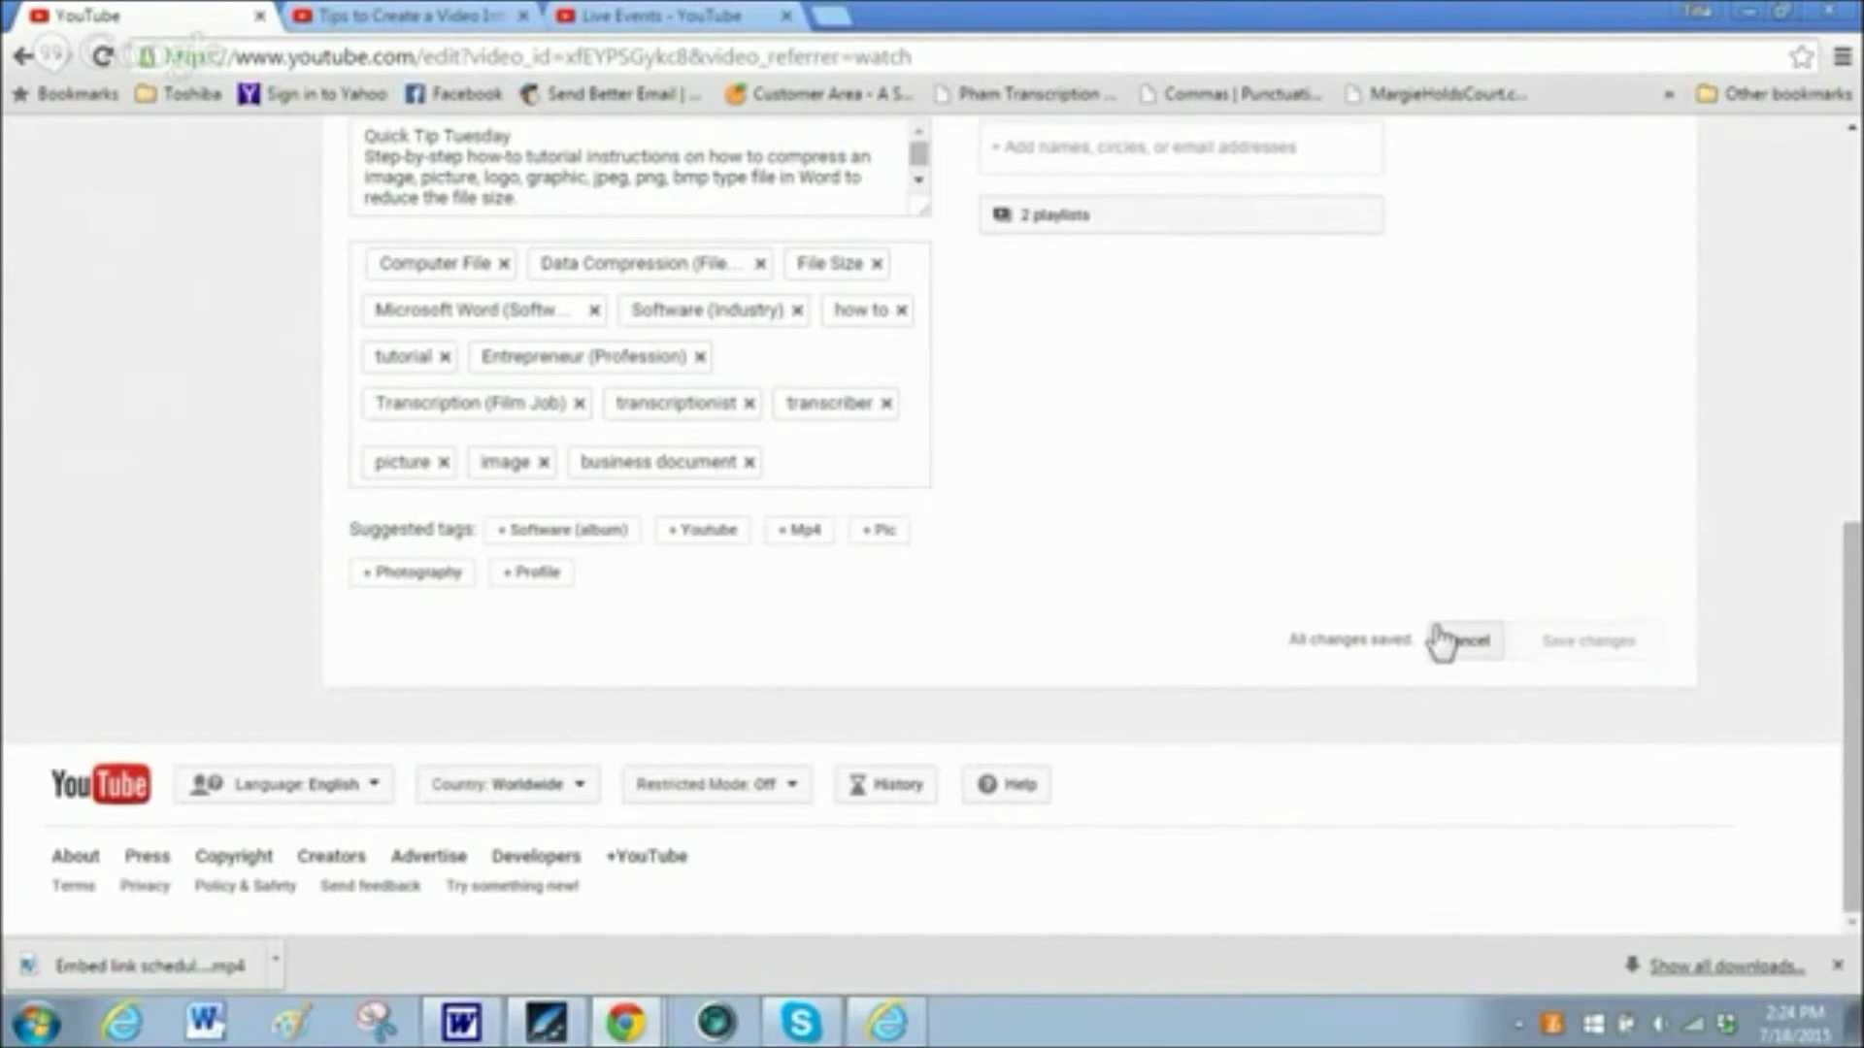
- Switch the video's privacy to Scheduled for July 28, 2015 at 7:00 AM and publish
{"action": "scroll", "coordinate": [1456, 602], "scroll_direction": "up", "scroll_amount": 4}
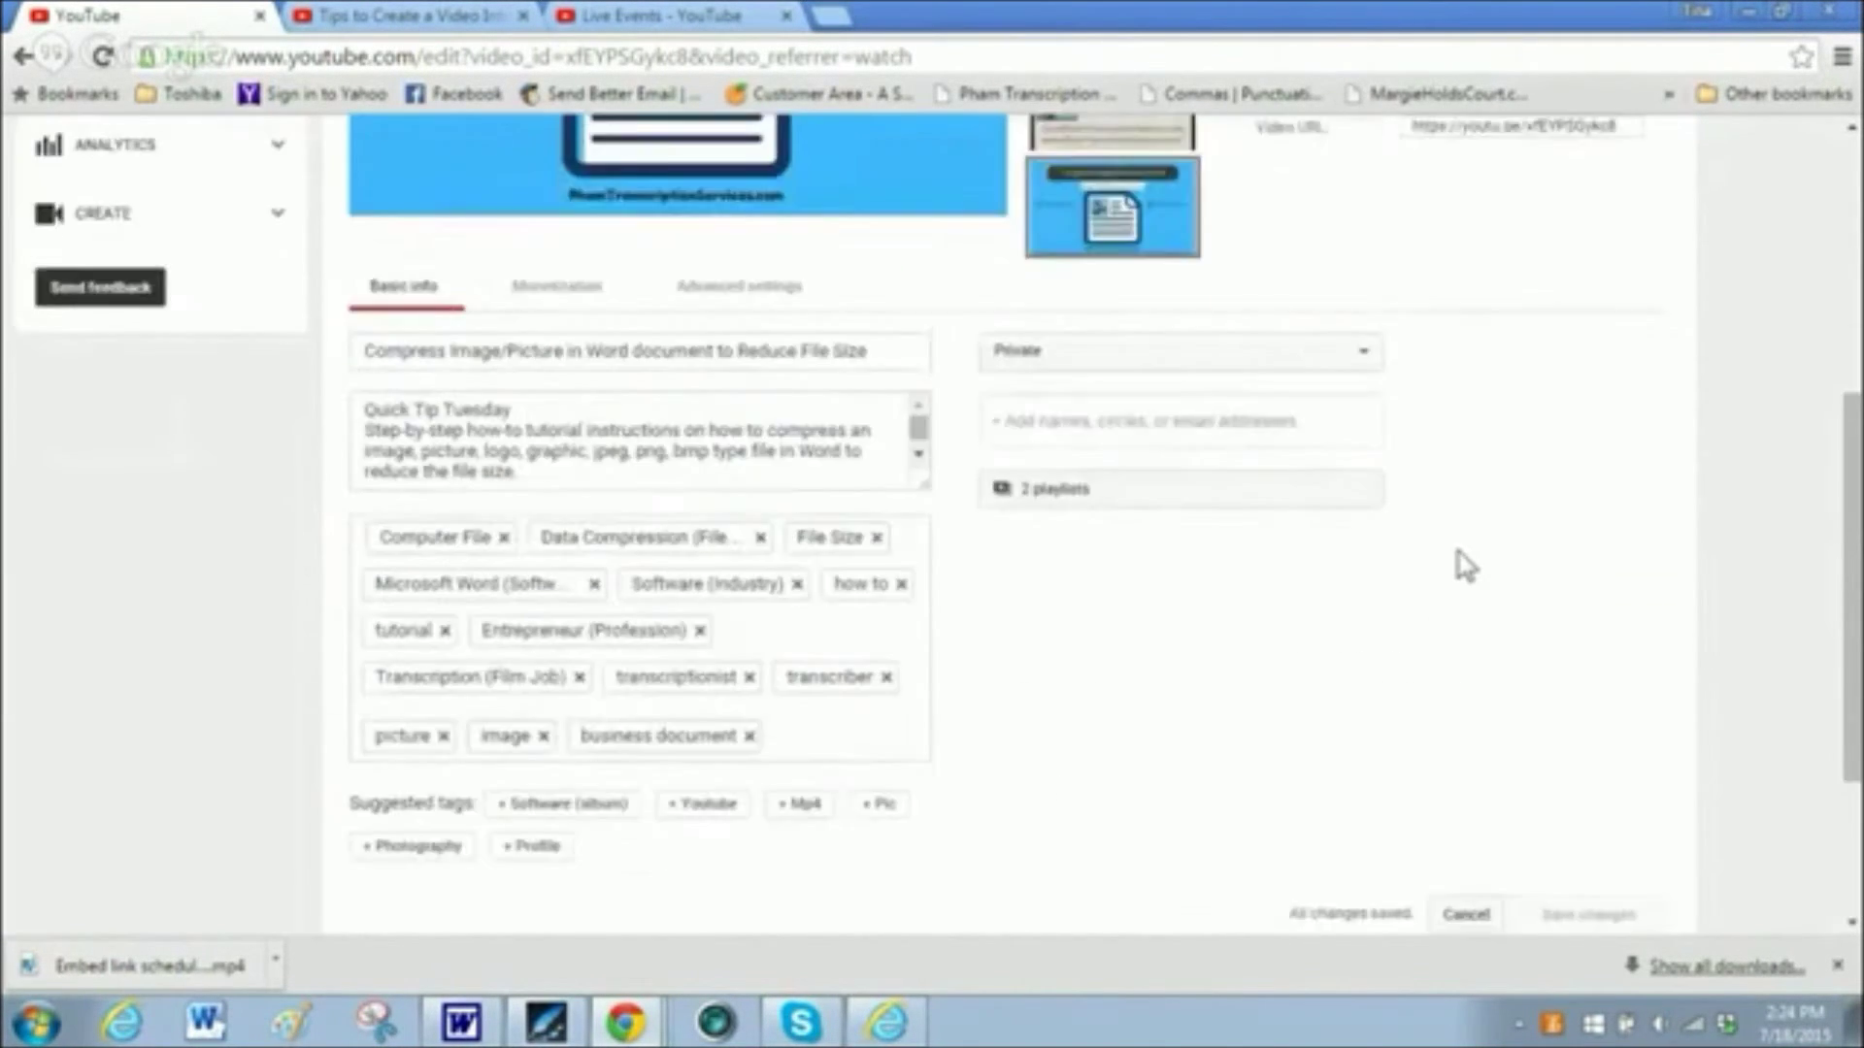
{"action": "left_click", "coordinate": [1357, 490]}
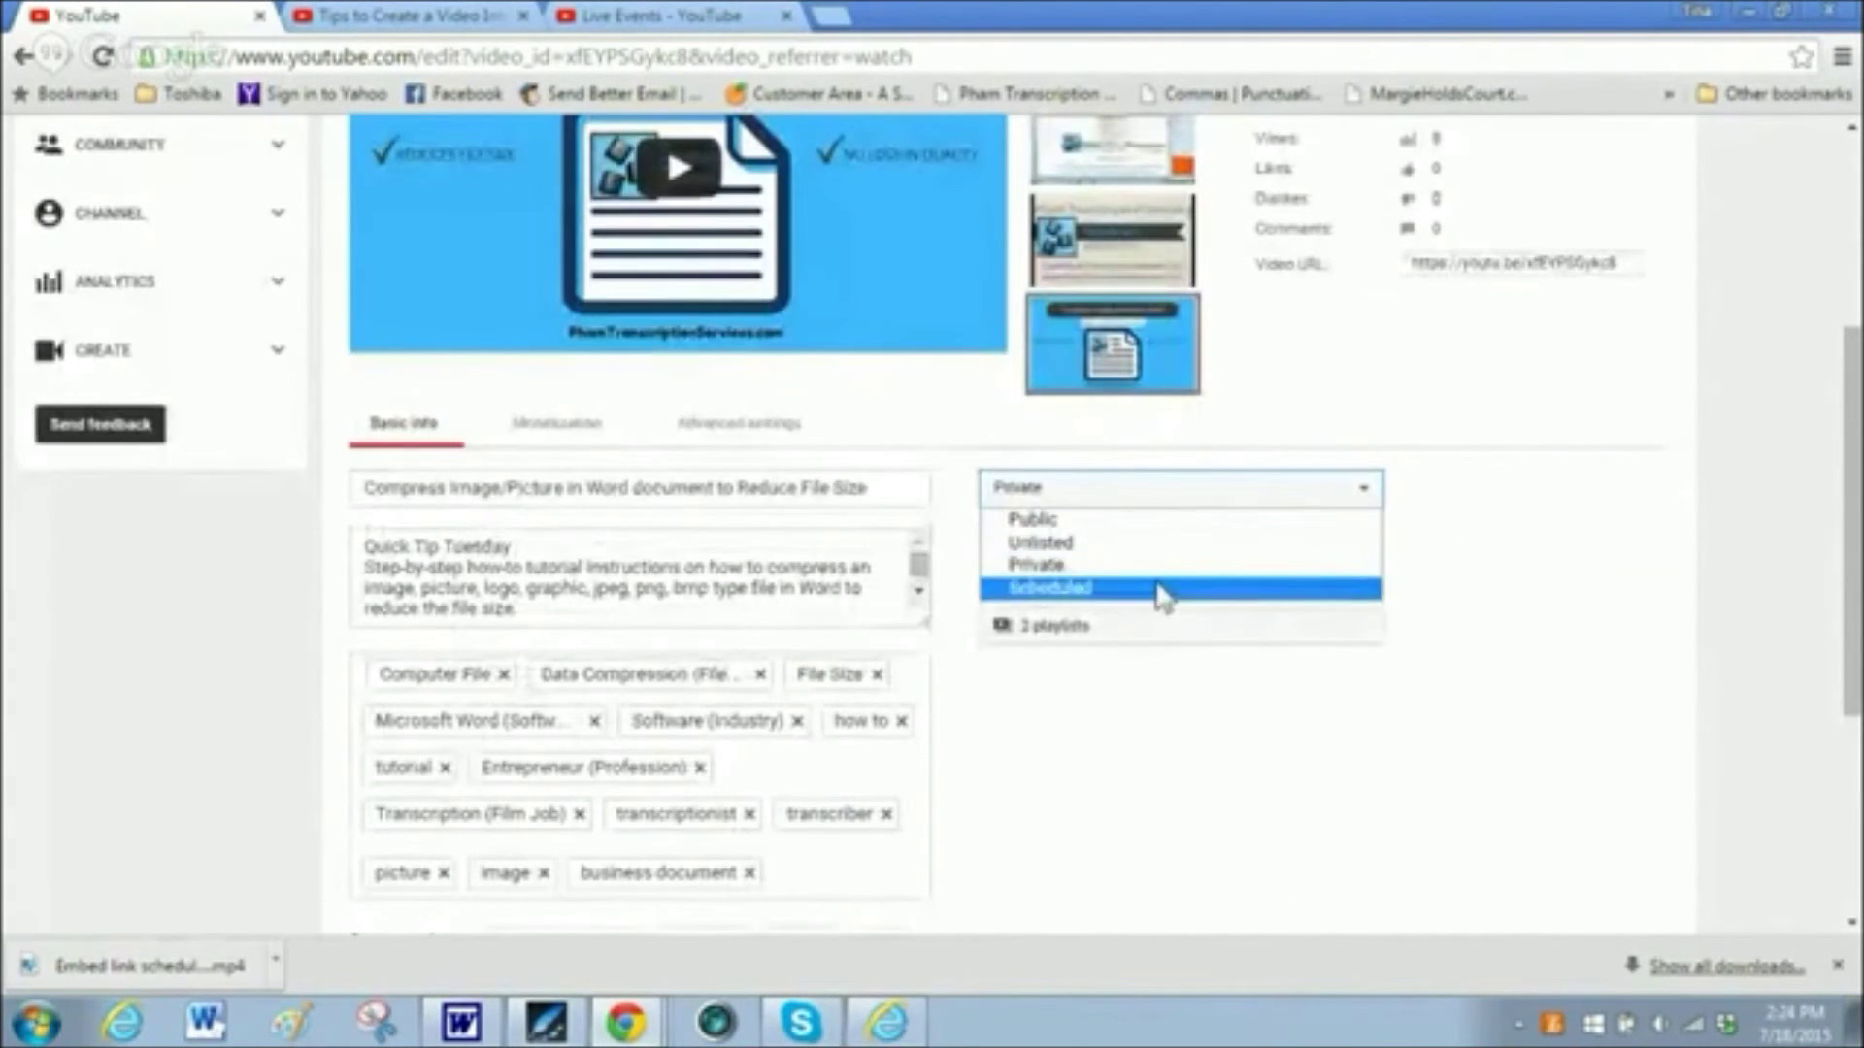
{"action": "left_click", "coordinate": [1165, 589]}
{"action": "left_click", "coordinate": [1165, 551]}
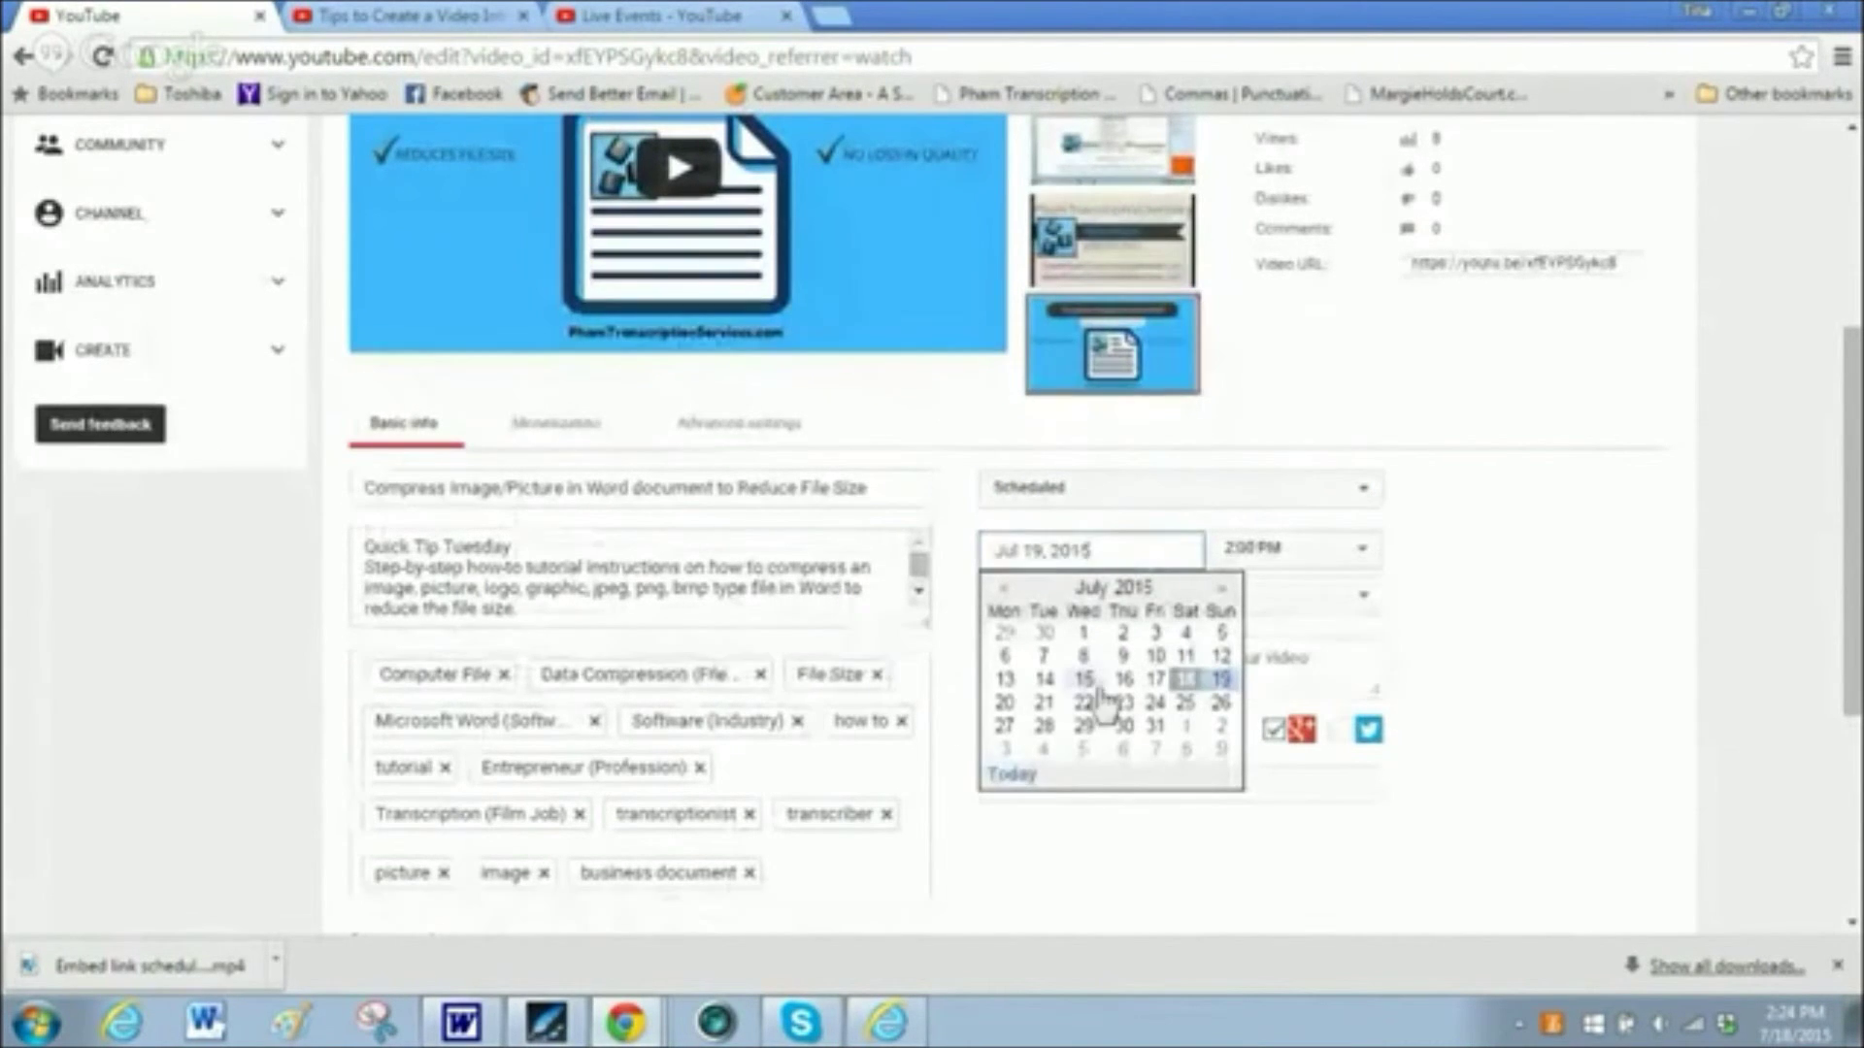
{"action": "left_click", "coordinate": [1056, 730]}
{"action": "left_click", "coordinate": [1363, 550]}
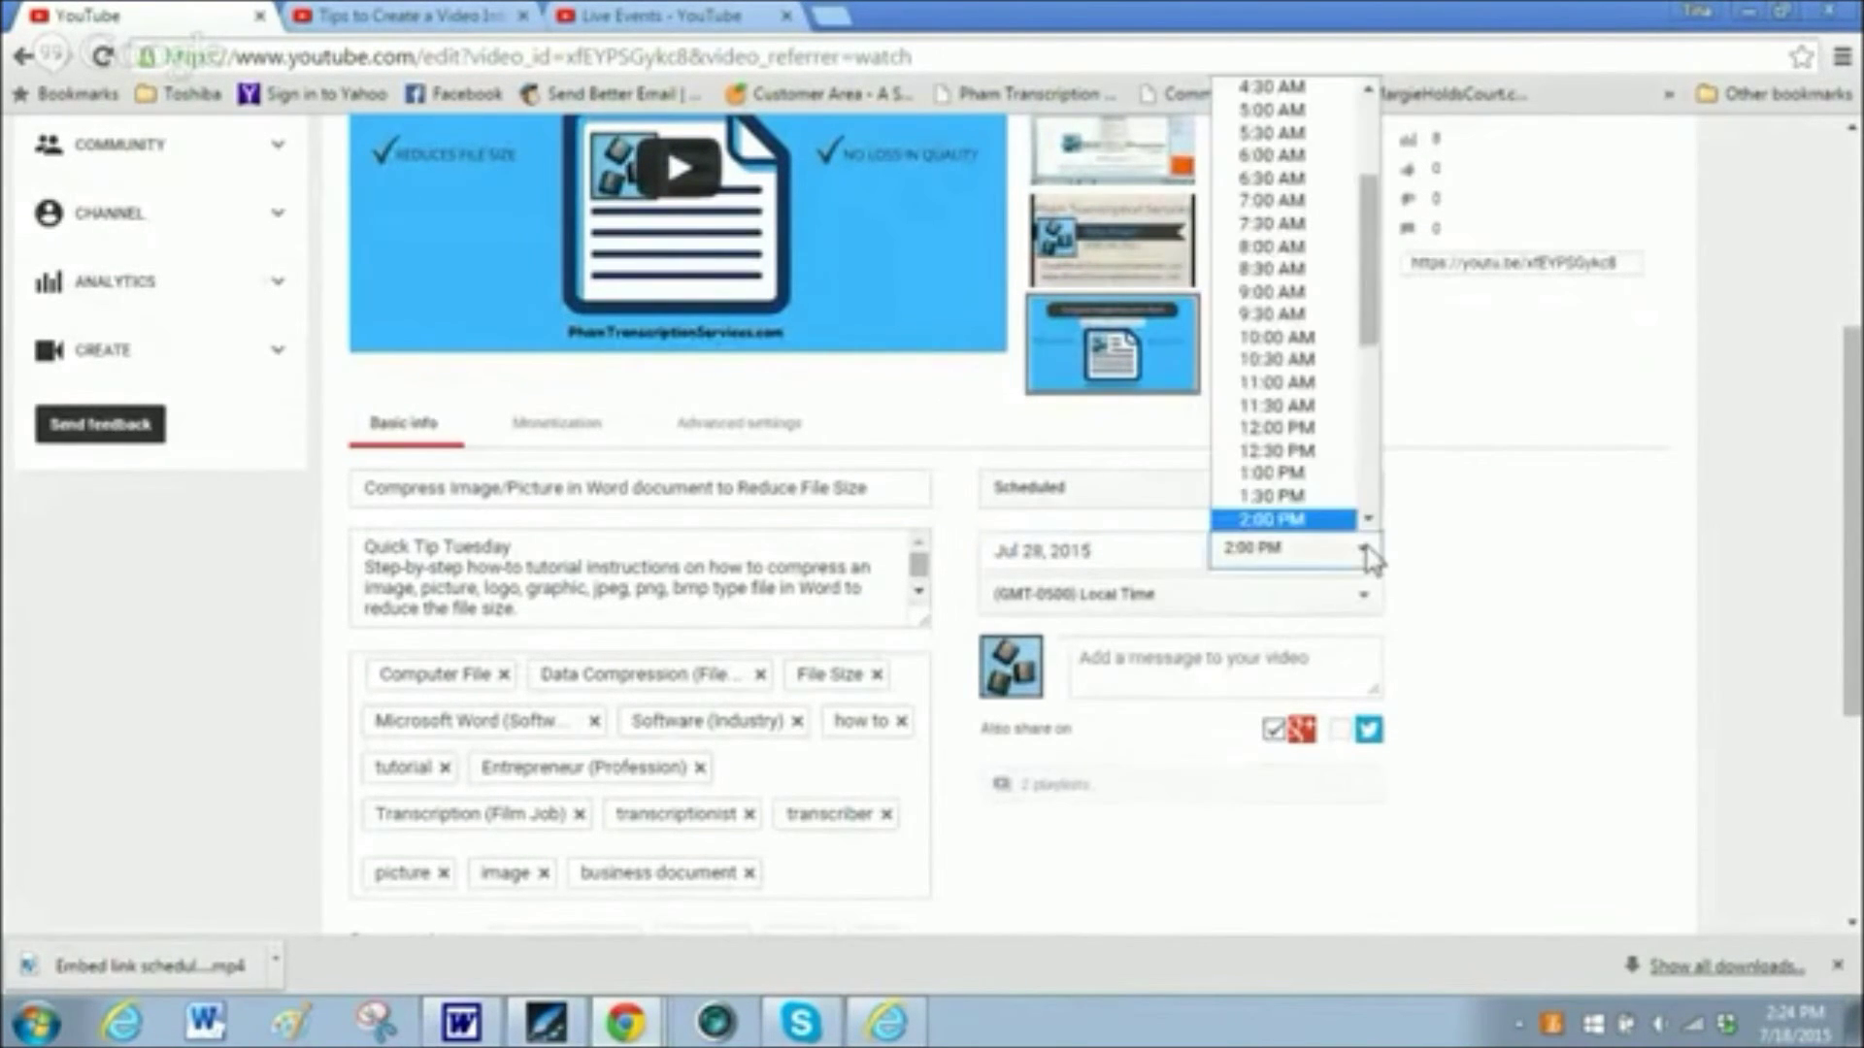
{"action": "left_click", "coordinate": [1283, 204]}
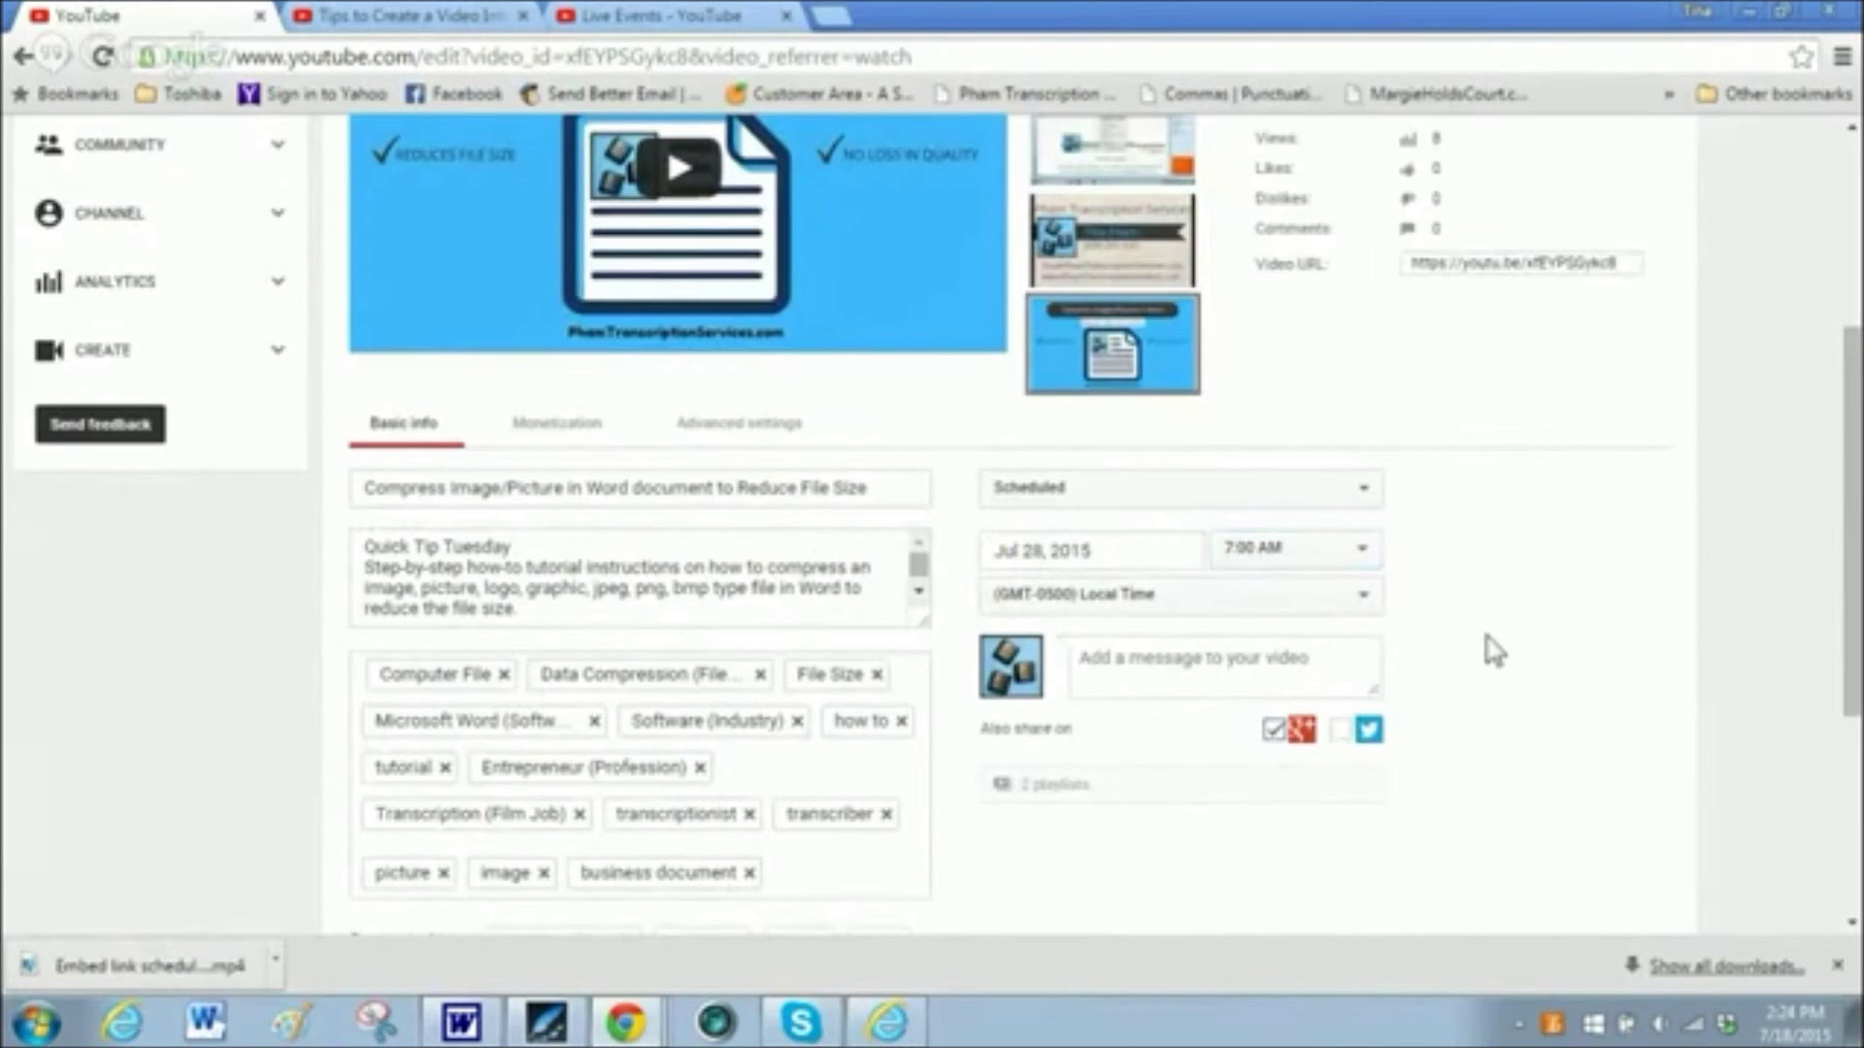
{"action": "scroll", "coordinate": [1489, 666], "scroll_direction": "down", "scroll_amount": 3}
{"action": "left_click", "coordinate": [1590, 786]}
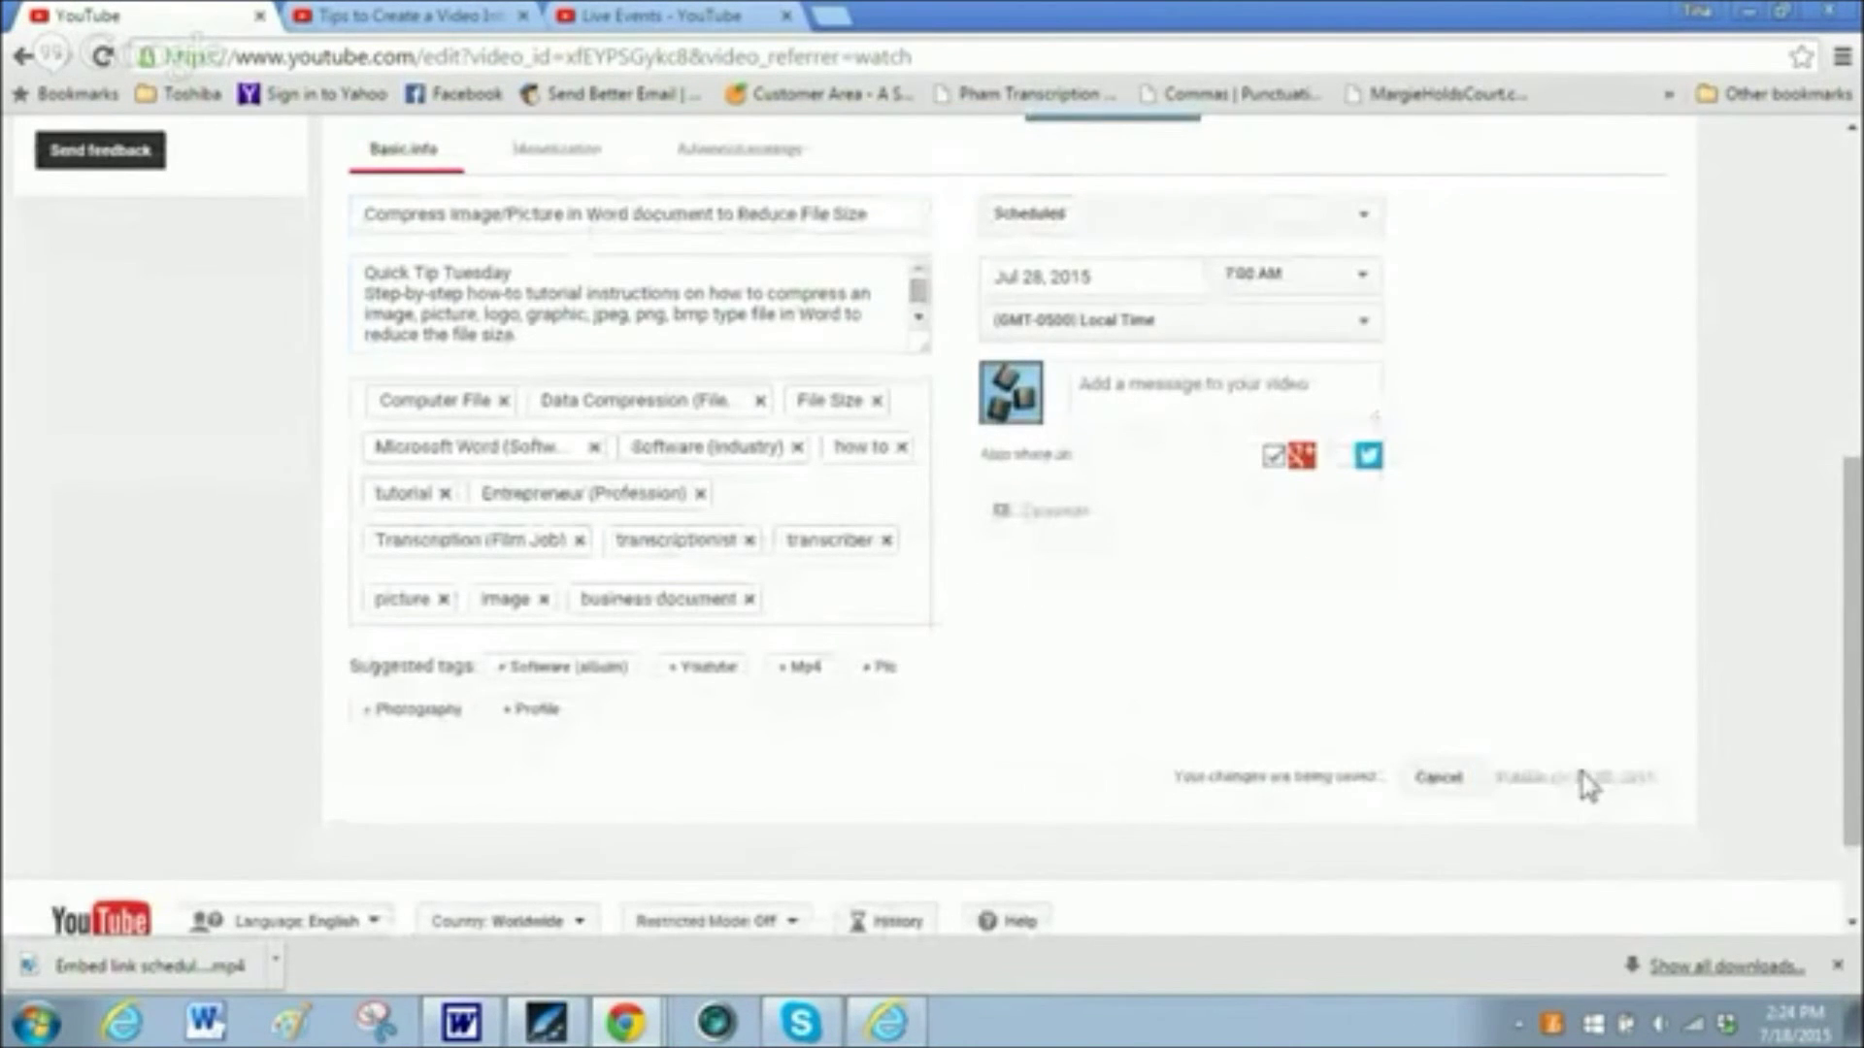